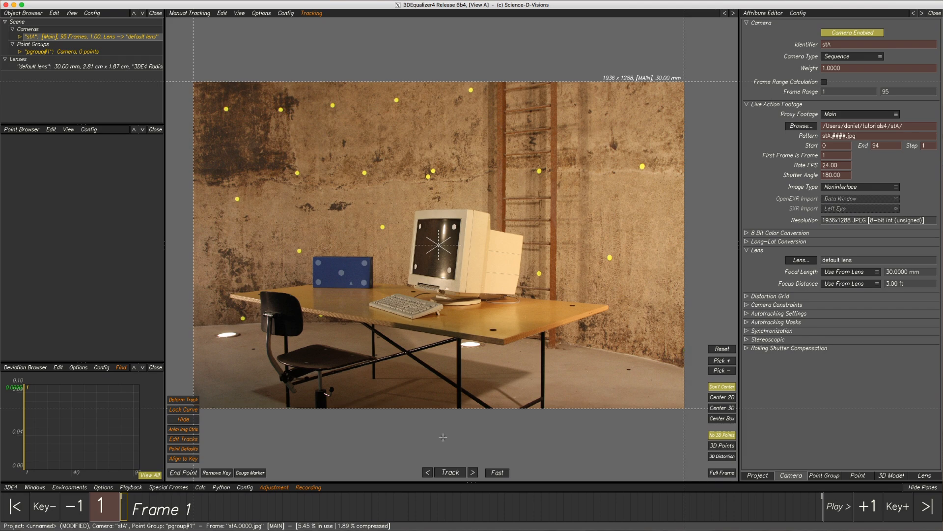
Step: Scrub through the footage, return to frame 1 and create a tracking point on the dark wall patch beside the ladder
mouse_move(127, 515)
mouse_down()
mouse_move(766, 511)
mouse_move(836, 499)
mouse_up()
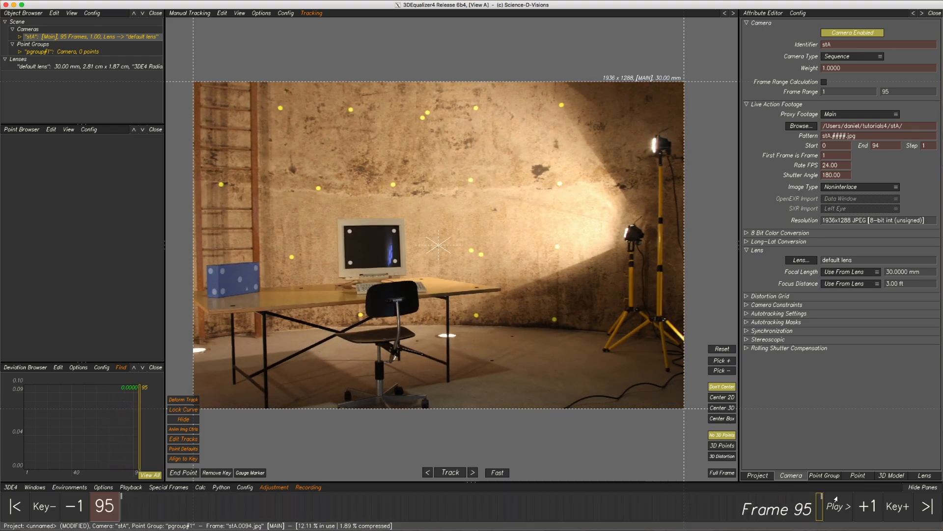
click(22, 511)
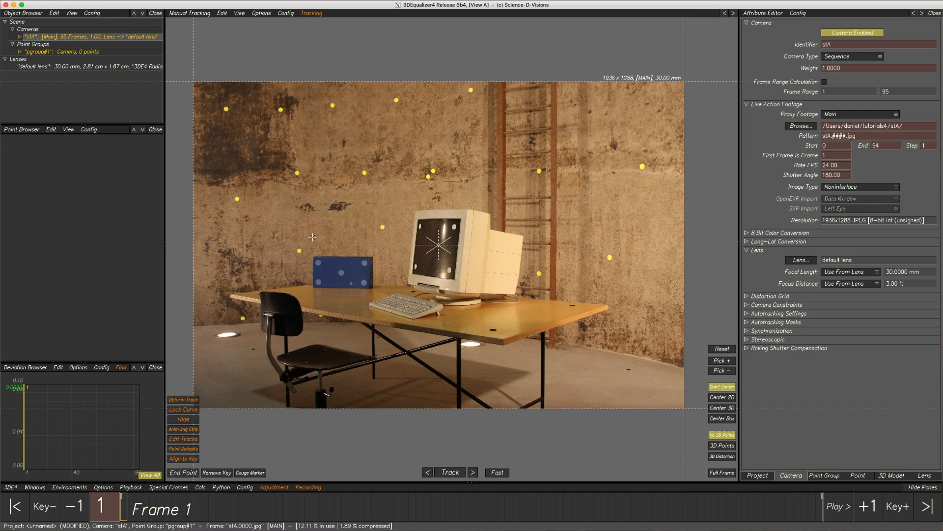
key(ctrl)
ctrl+click(614, 150)
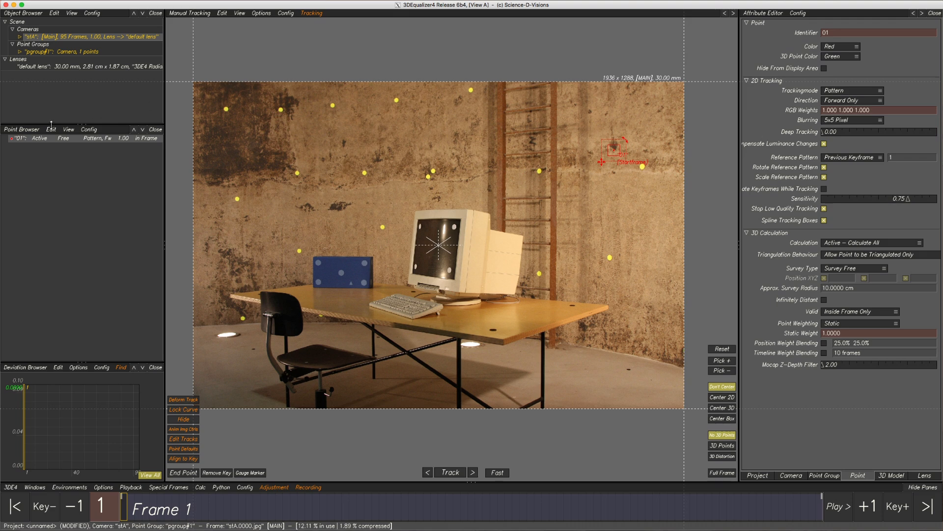
Step: Set the color of the new tracking point to White
right_drag(635, 153, 581, 269)
middle_drag(581, 269, 627, 353)
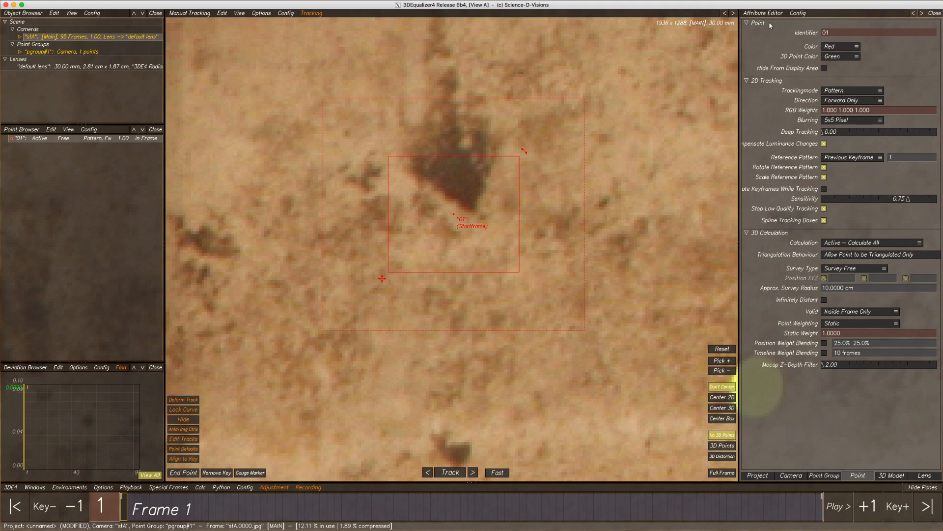
click(857, 47)
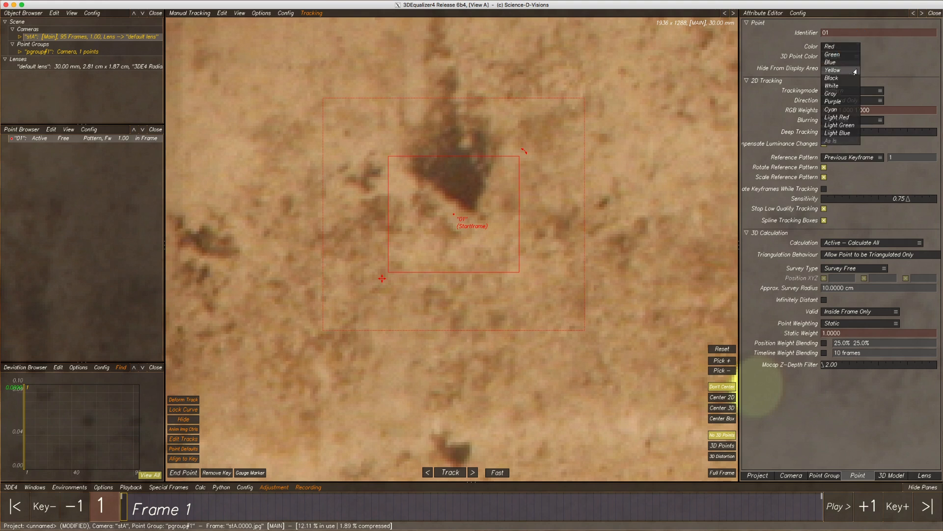
click(851, 88)
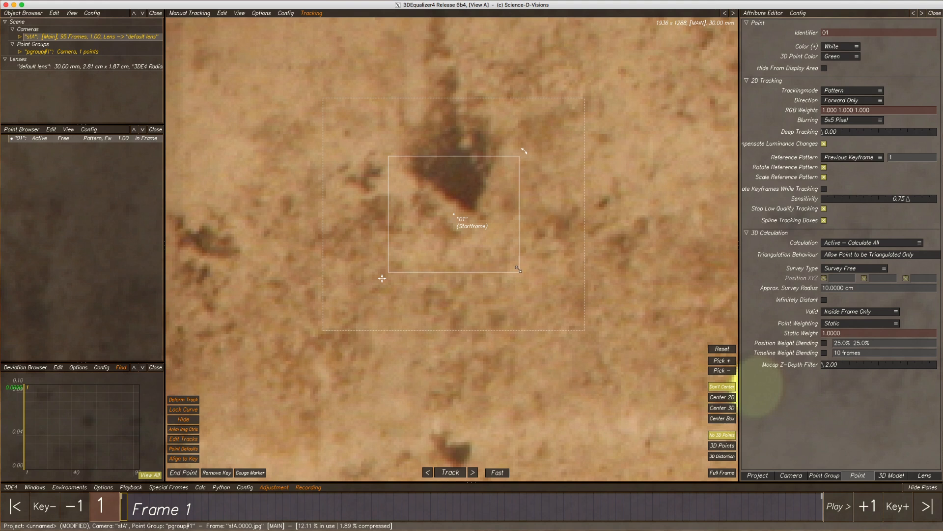
Step: Narrow the point's pattern box around the dark patch, enlarge its search area and shift both boxes slightly down
mouse_move(518, 271)
mouse_down()
mouse_move(600, 345)
mouse_move(498, 250)
mouse_move(504, 266)
mouse_up()
mouse_move(386, 155)
mouse_down()
mouse_move(422, 179)
mouse_move(401, 147)
mouse_up()
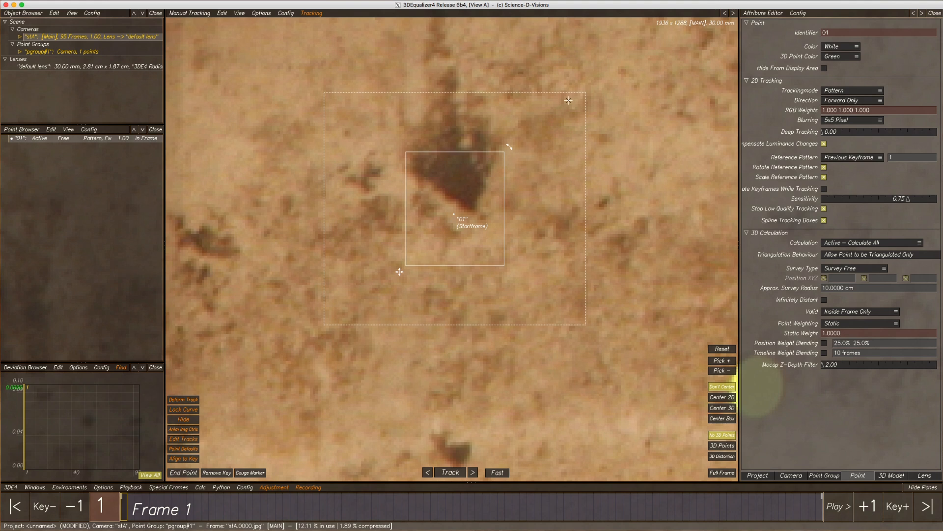
drag(585, 324, 684, 406)
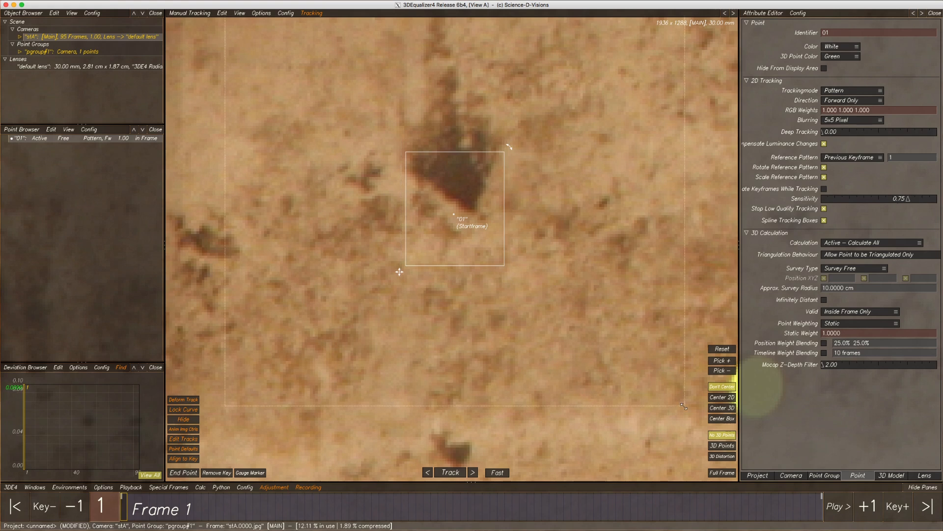
scroll(585, 285, down, 3)
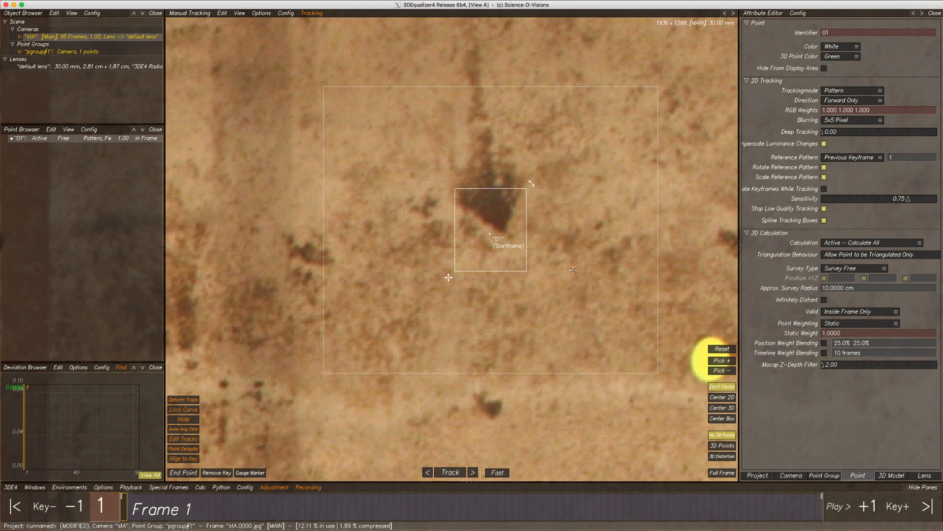
mouse_move(448, 277)
mouse_down()
mouse_move(404, 338)
mouse_move(458, 300)
mouse_move(460, 279)
mouse_move(446, 284)
mouse_up()
mouse_move(531, 188)
mouse_down()
mouse_move(485, 169)
mouse_move(520, 189)
mouse_move(535, 185)
mouse_up()
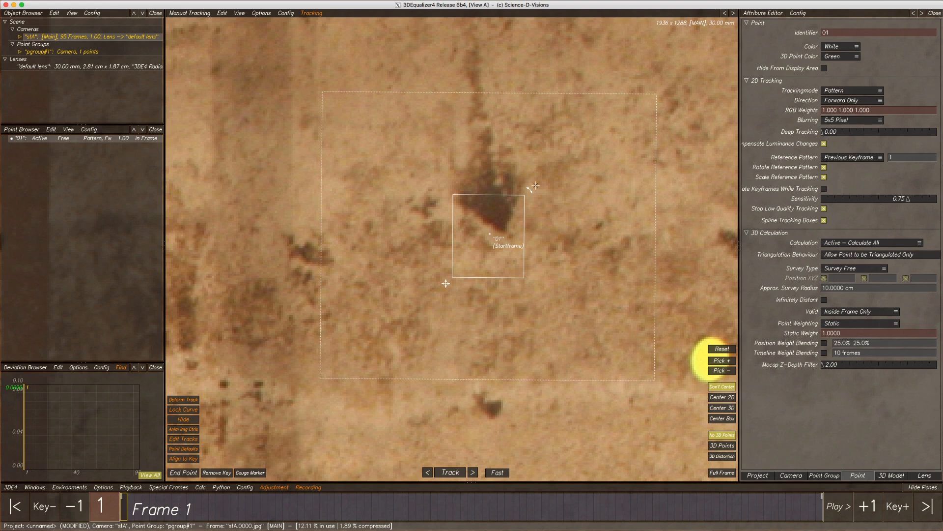
Step: Track the point forward through the last frame, 95, keeping the view centered on it with Center 2D
click(451, 472)
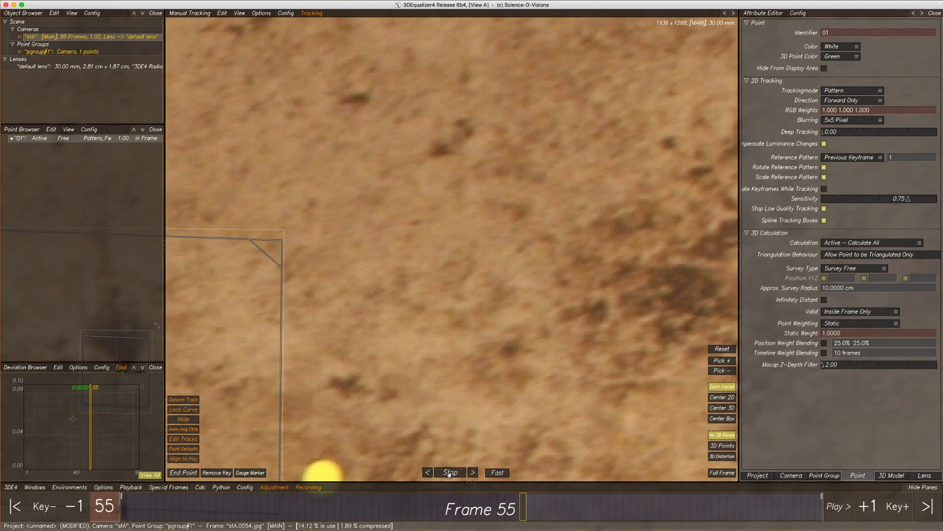
click(449, 472)
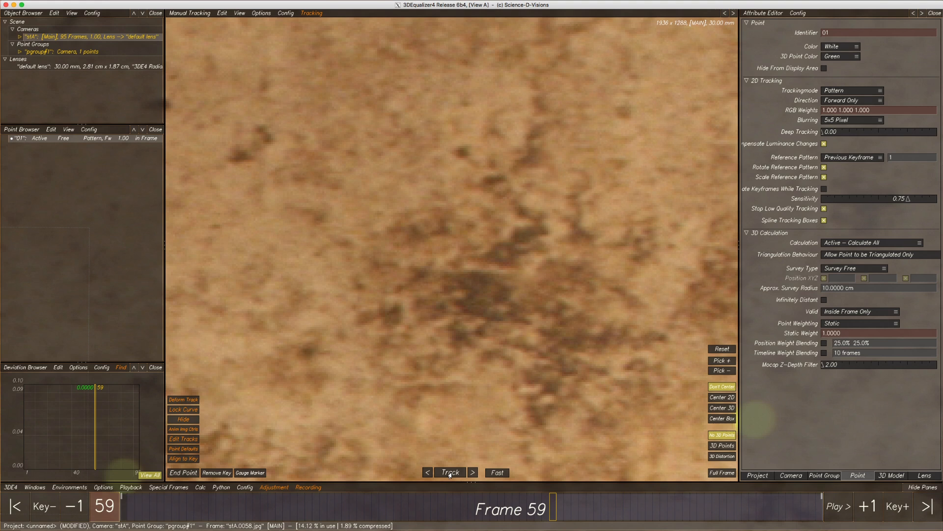
click(720, 397)
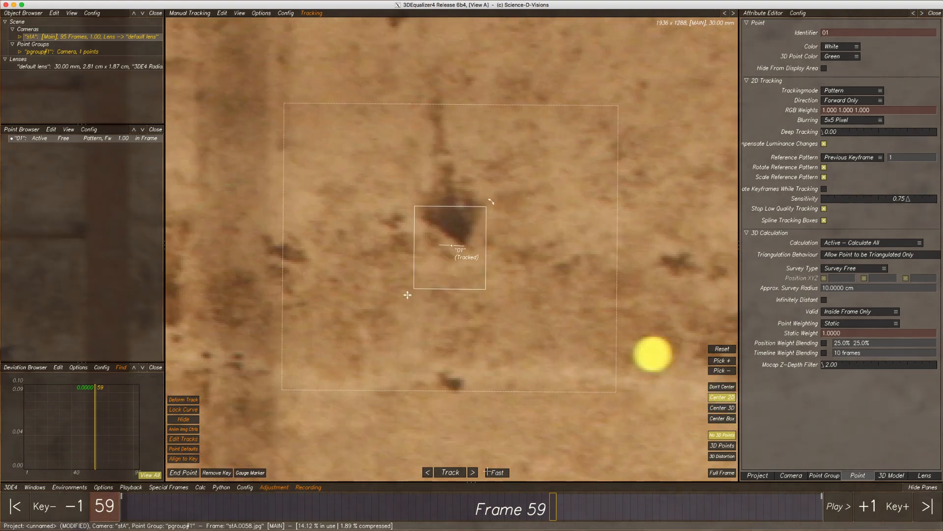
click(451, 472)
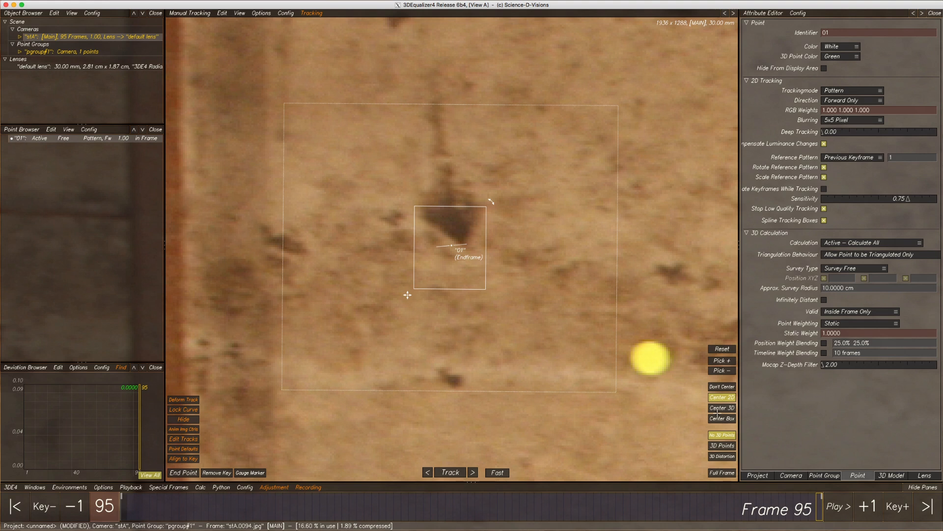
Step: Offset the tracking boxes from the point in frame 95 and compare Center Box with Center 2D, ending on Center 2D
drag(407, 294, 438, 324)
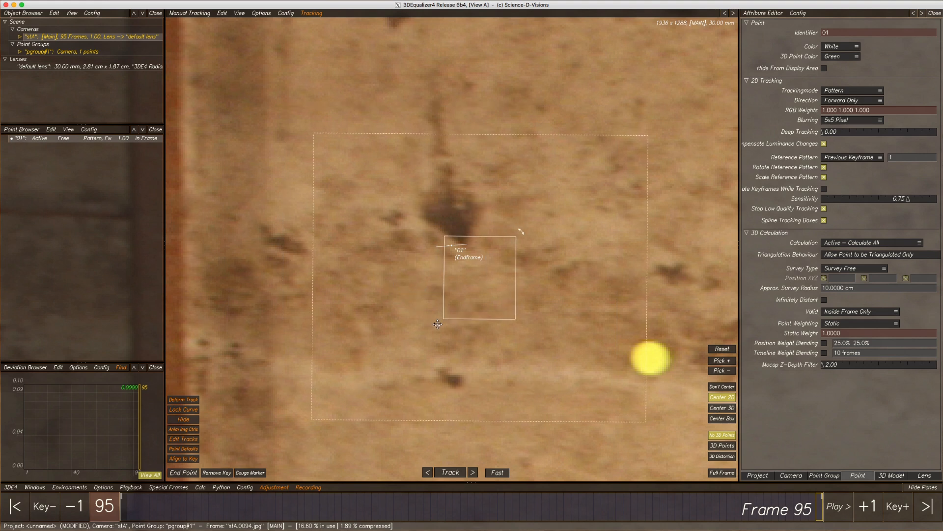
click(722, 420)
click(721, 397)
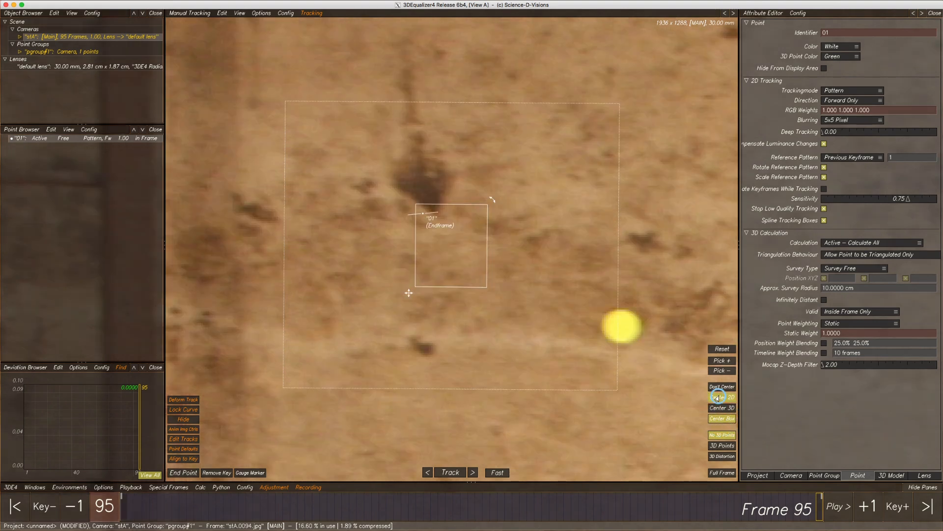
click(721, 412)
click(718, 400)
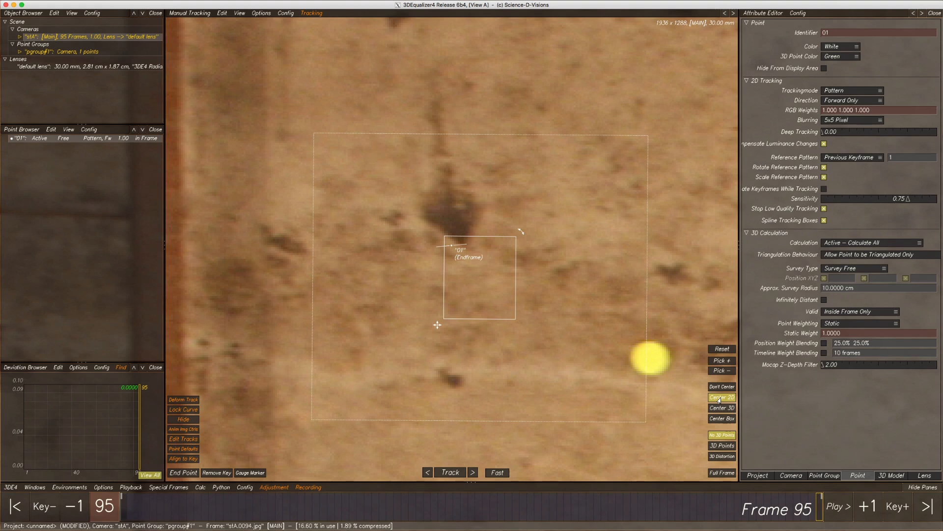
Step: Return to frame 1 and create a second tracking point on the small dark spot below the first one
click(720, 473)
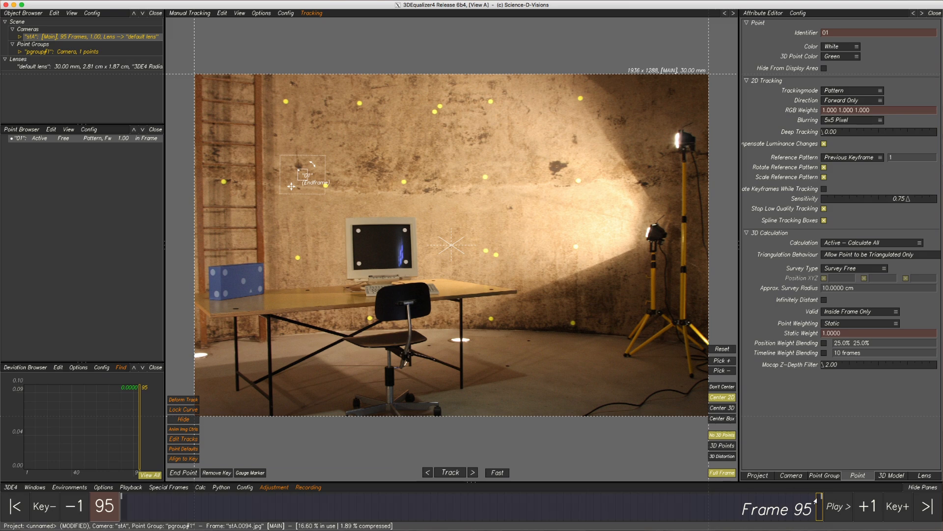
drag(820, 510, 117, 518)
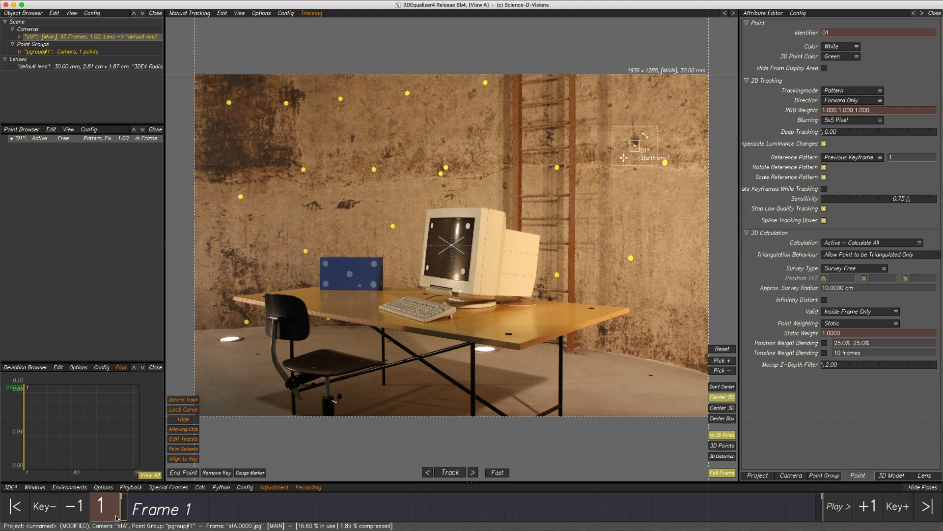
alt+right_drag(646, 163, 602, 267)
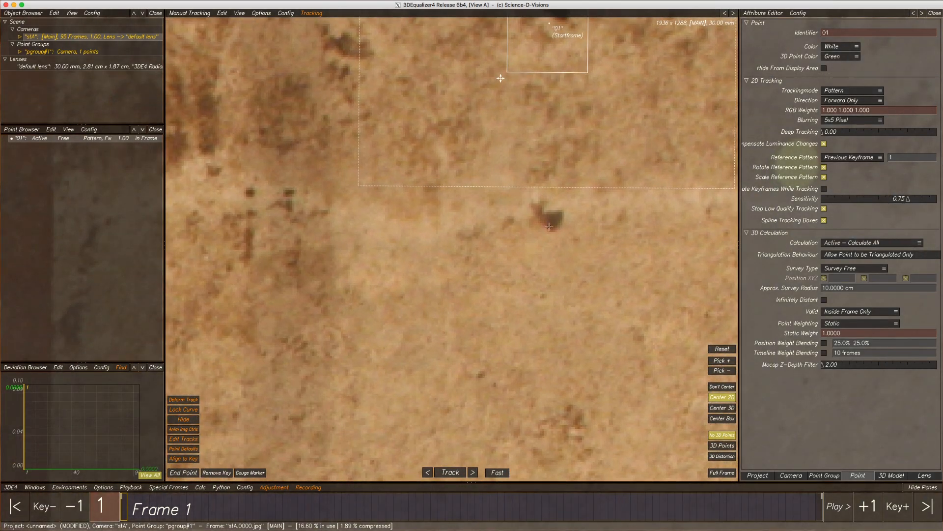
ctrl+click(547, 216)
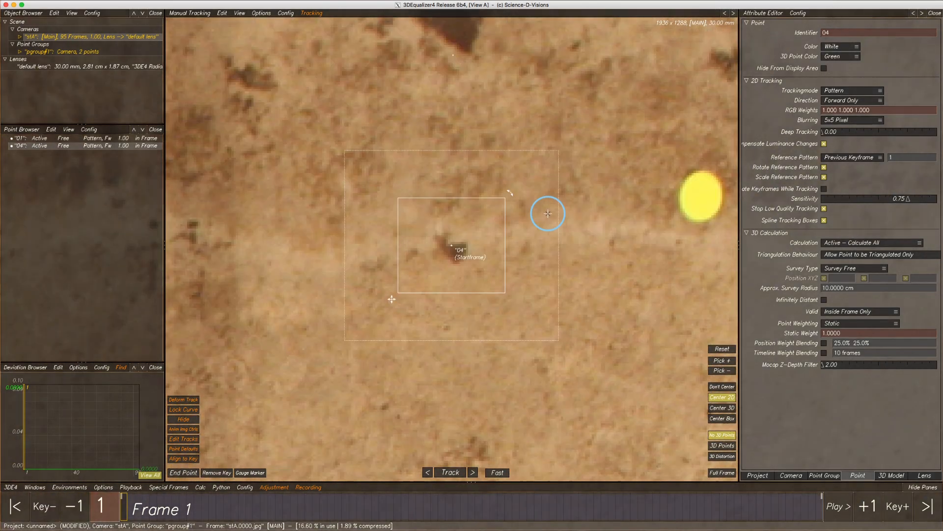
Step: Track the second point forward to frame 15, switch the tracking speed to Slow and continue to frame 23
click(453, 473)
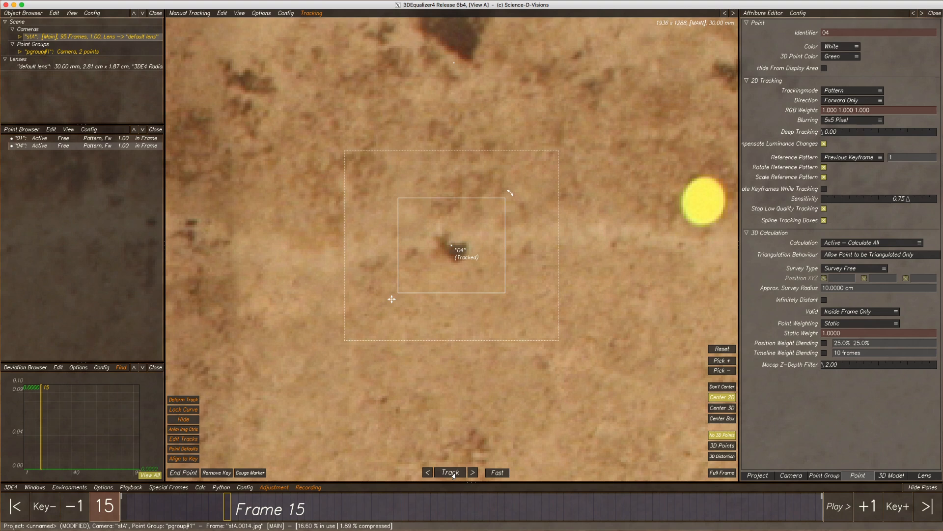
click(494, 475)
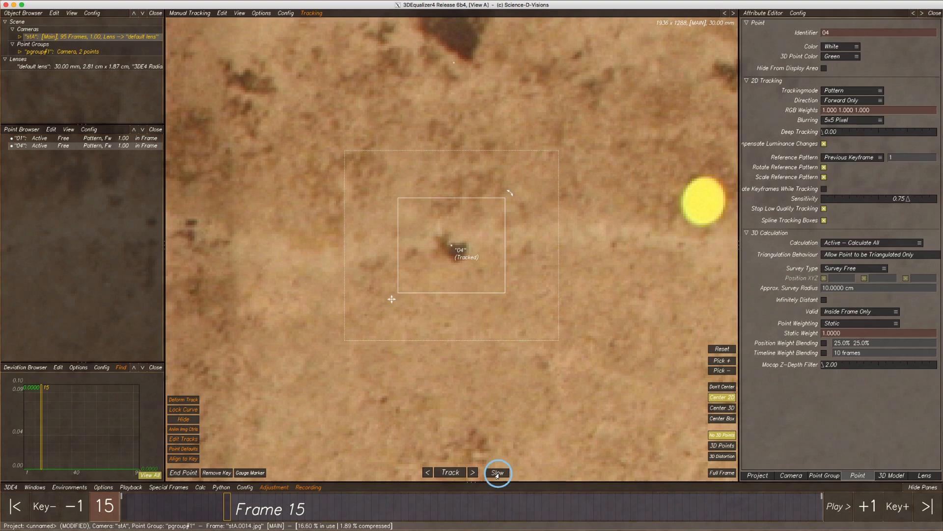
click(451, 473)
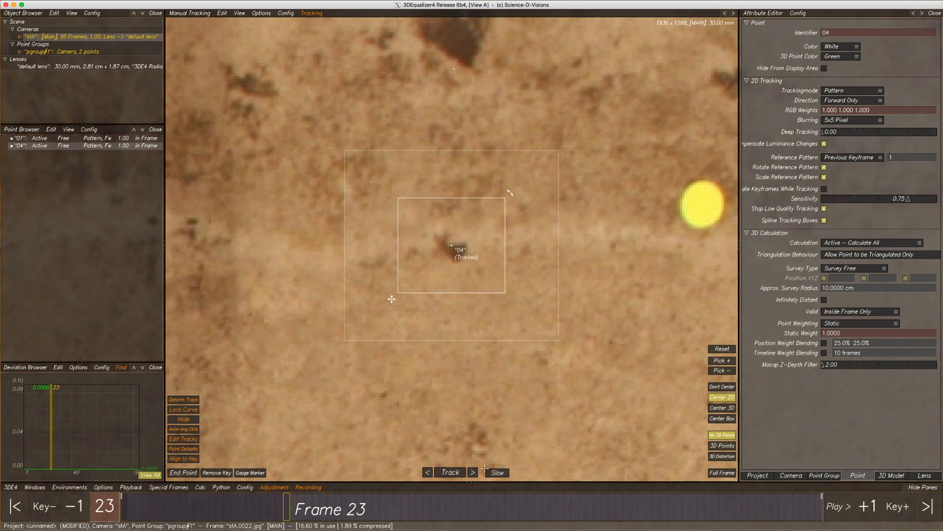
Step: Track the second point forward one frame at a time up to frame 30
click(472, 473)
click(472, 473)
click(472, 472)
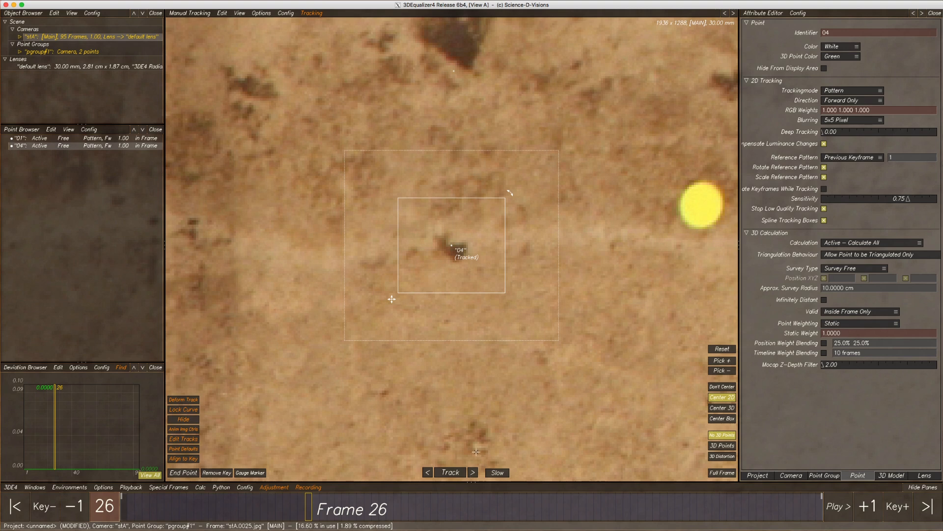
key(period)
key(period)
key(period)
key(period)
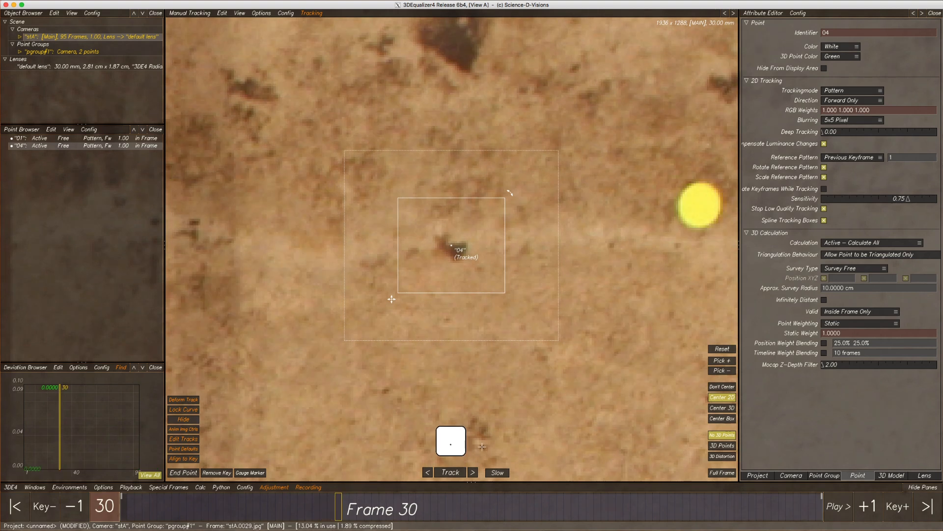
Step: Track the second point backward frame by frame to frame 27, and forward again to frame 30
click(427, 472)
click(427, 473)
click(427, 473)
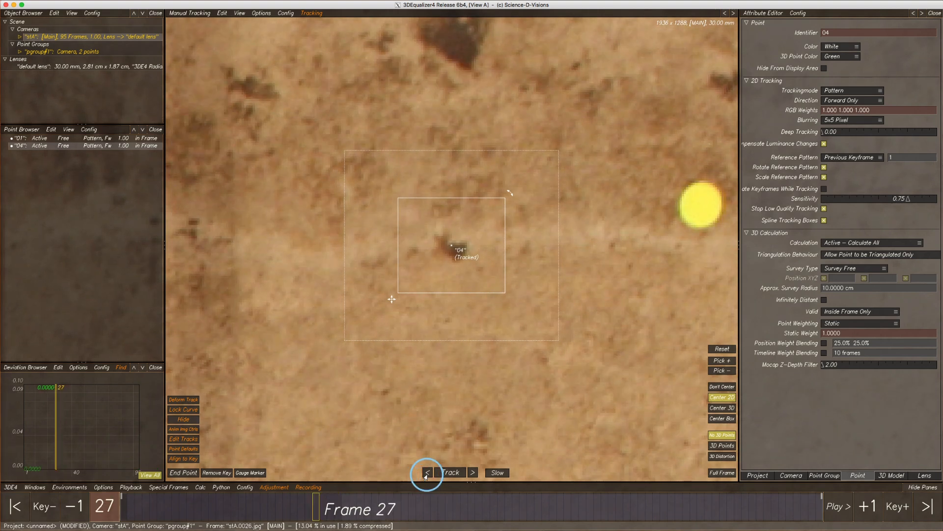
click(473, 473)
click(473, 473)
click(473, 473)
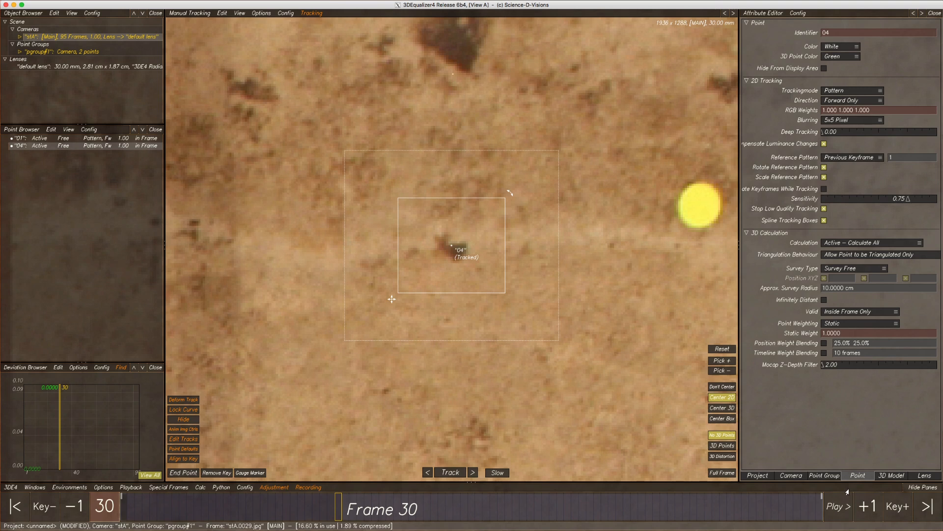
Step: Examine the second point beyond its last tracked frame by stepping to frame 36 and scrubbing between frames 28 and 37
click(867, 506)
click(868, 507)
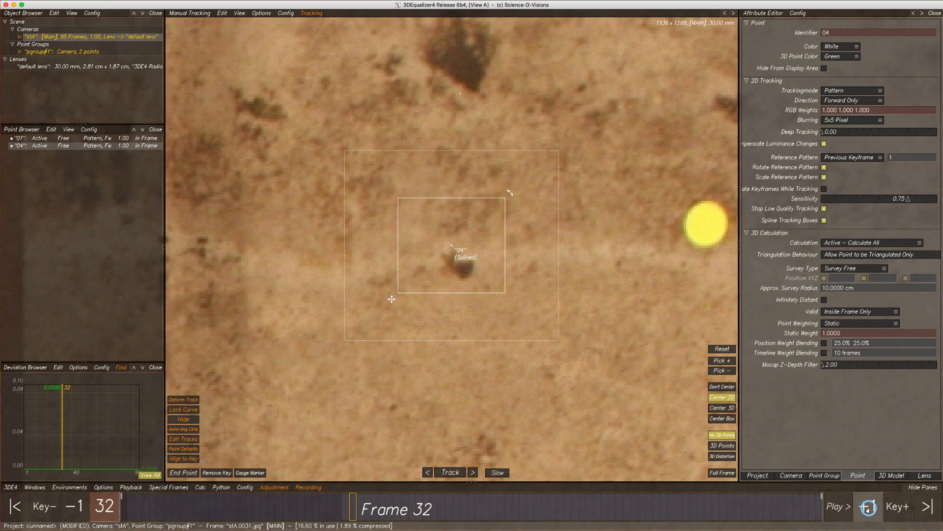
click(867, 507)
key(Right)
key(Right)
key(Right)
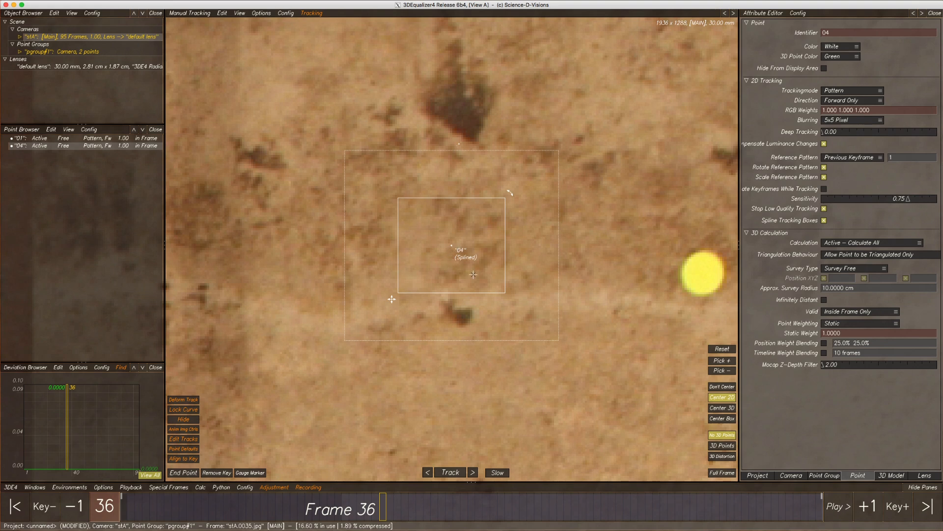
drag(381, 510, 324, 513)
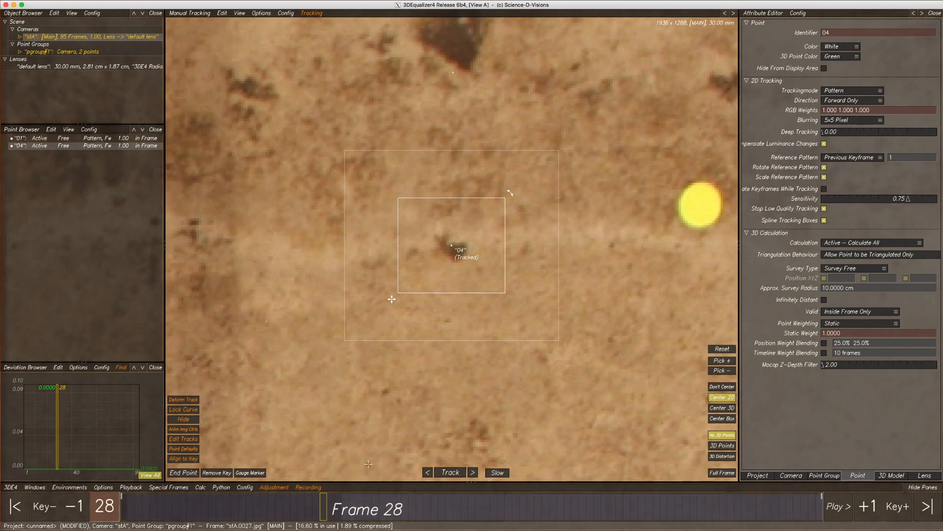
drag(324, 506, 387, 505)
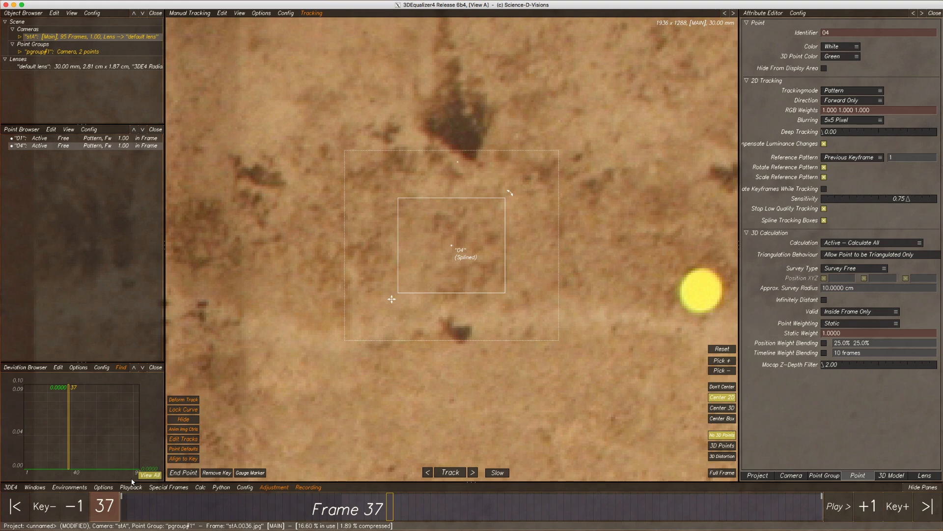
Step: Restart tracking the second point from frame 1 and stop at frame 55
click(123, 513)
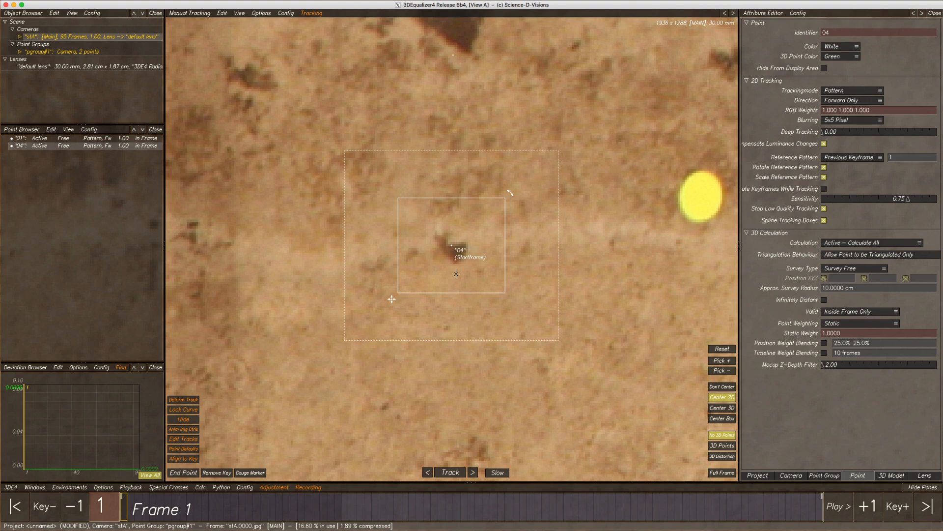
click(450, 472)
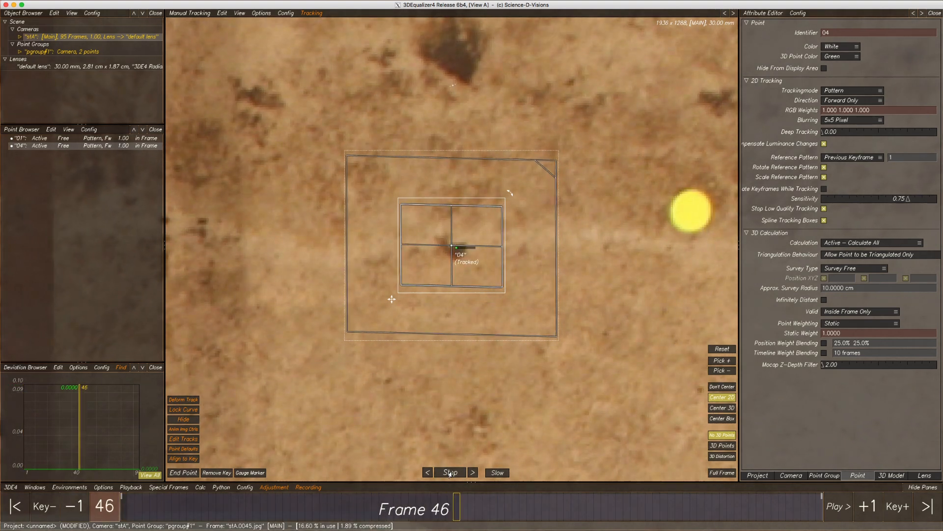
click(450, 472)
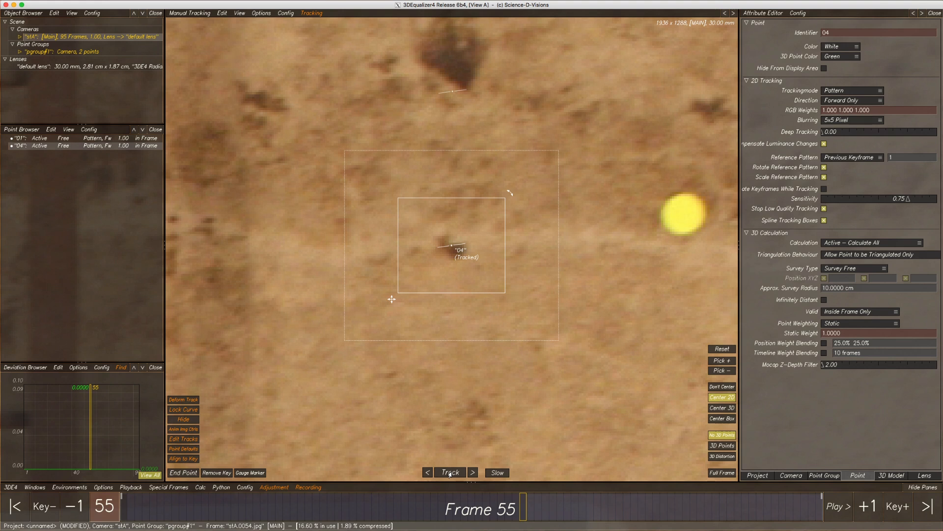
Step: Enlarge the outer search box of point 04 evenly at frame 55, making that frame a keyframe
drag(557, 341, 615, 396)
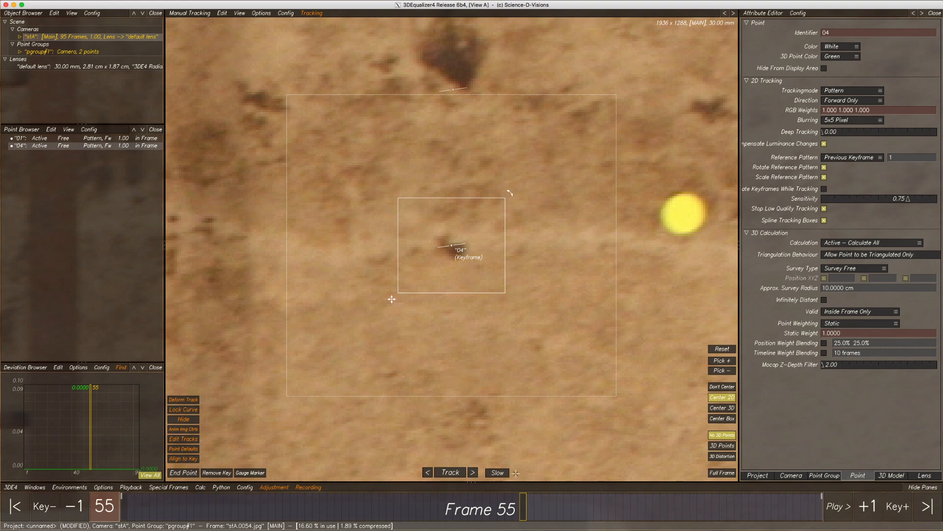
drag(523, 506, 472, 506)
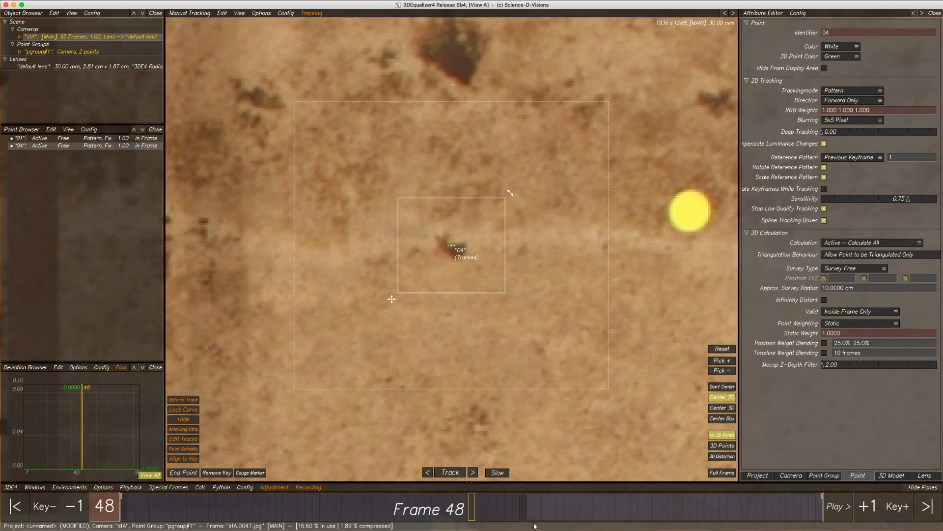
click(525, 509)
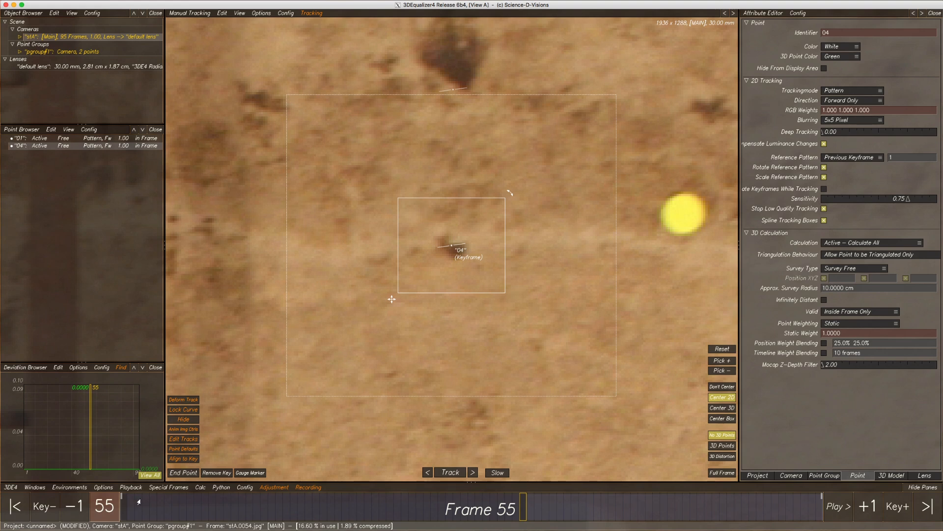
Step: Go to frame 1 and jump back and forth between point 04's keyframes at frames 1 and 55
click(125, 513)
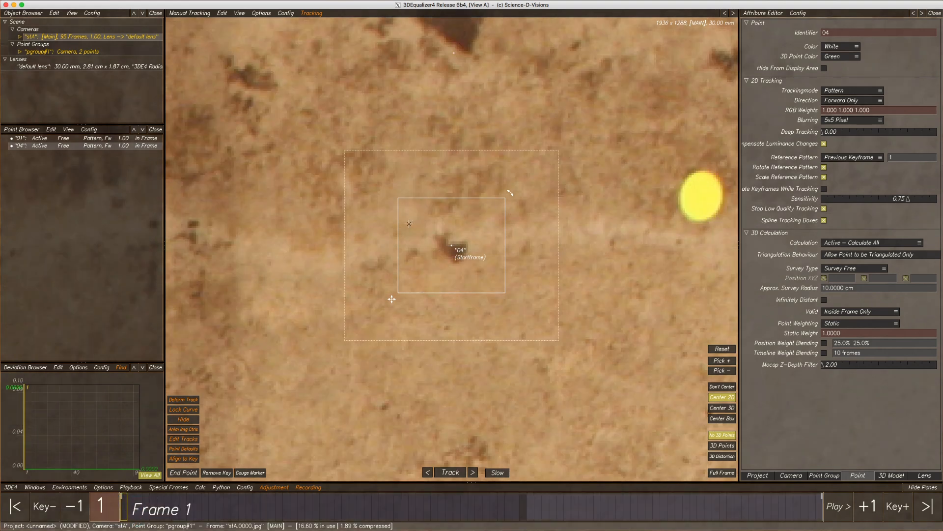
key(Page_Up)
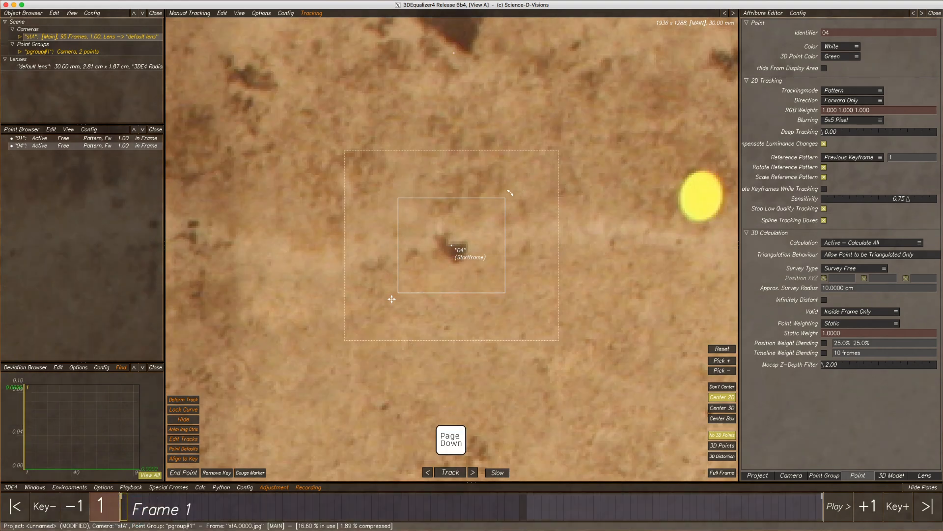
key(Page_Down)
key(Page_Up)
key(Page_Down)
key(Page_Up)
key(Page_Down)
key(Page_Up)
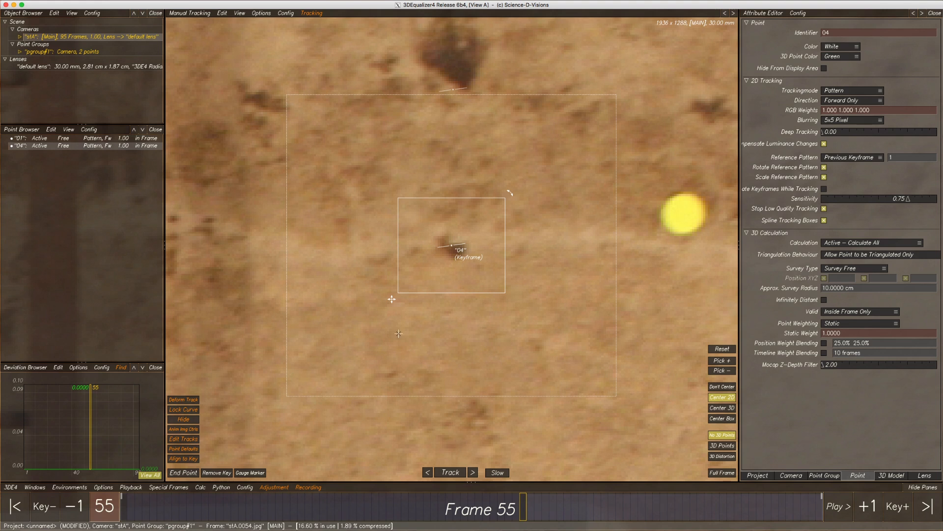
Step: Nudge the tracking boxes of point 04 slightly at frame 55 and track the point forward to frame 75
drag(391, 299, 392, 298)
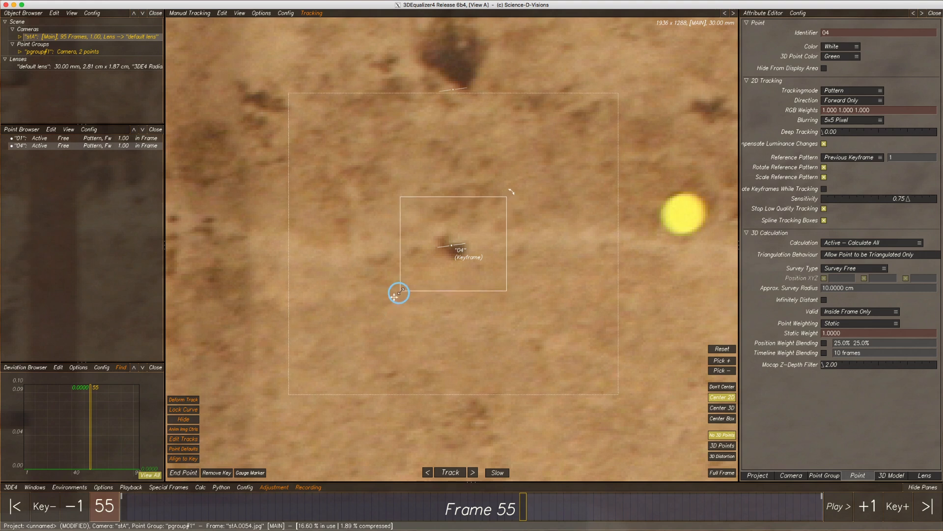
mouse_move(511, 191)
mouse_down()
mouse_move(487, 182)
mouse_move(513, 189)
mouse_up()
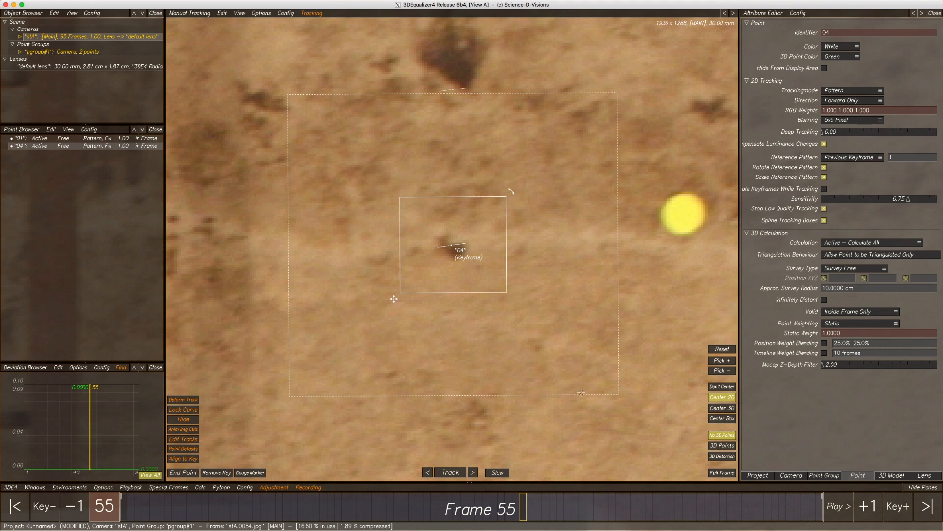
click(451, 473)
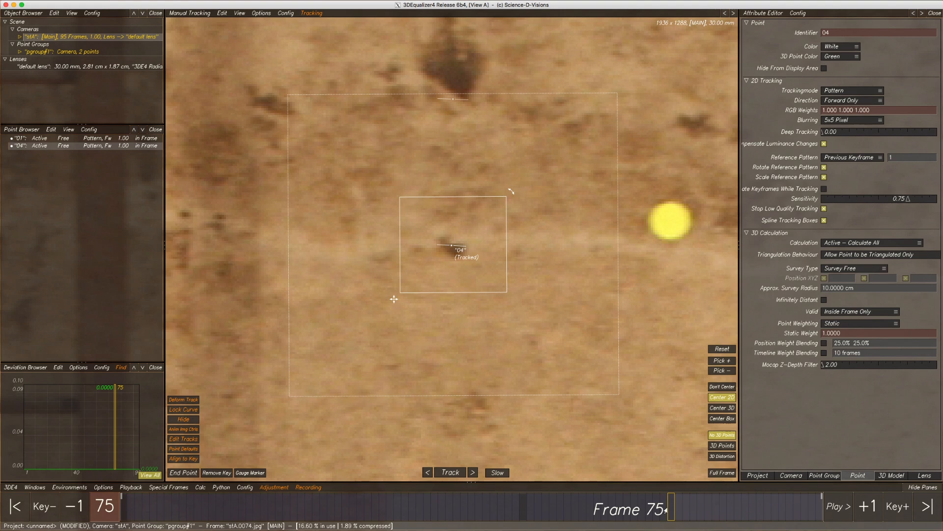
Step: Add a keyframe at frame 21 by slightly shifting the tracking boxes of point 04
drag(668, 510, 274, 506)
click(393, 298)
drag(393, 298, 393, 300)
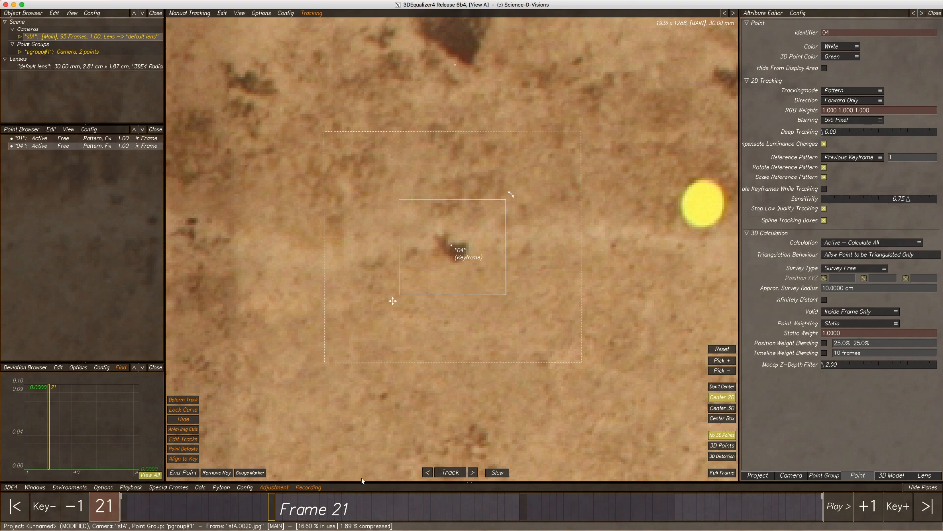
Step: Compare point 04's status between its keyframes, in the tracked range and beyond it, at frames 33, 61, 84, 55 and 80
drag(272, 508, 359, 508)
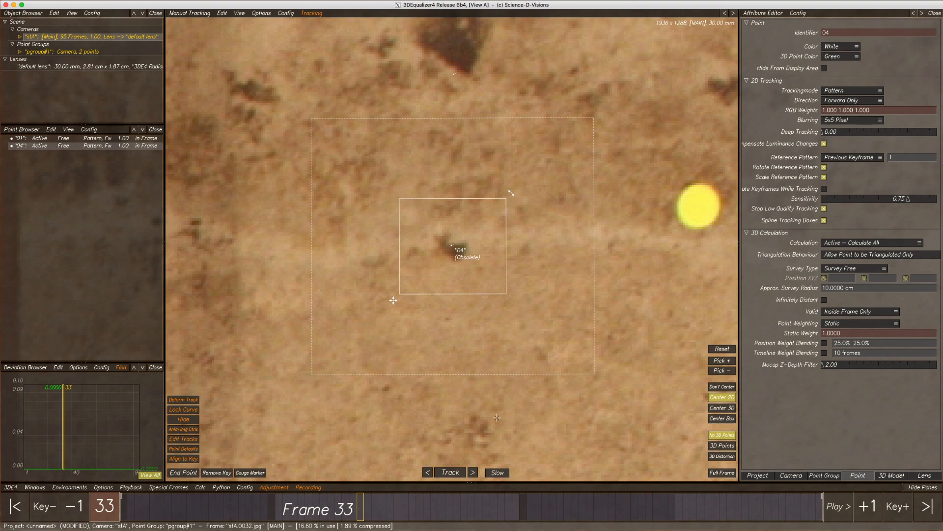
click(566, 515)
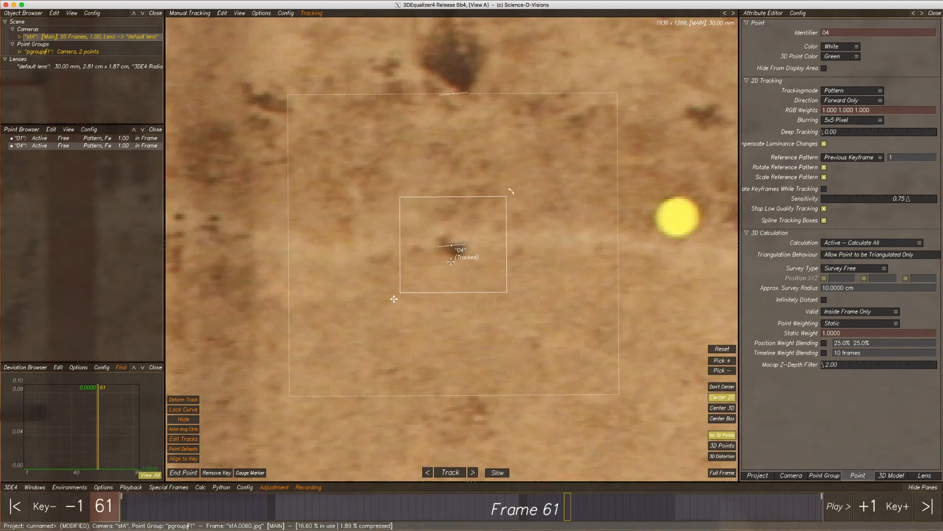
click(737, 508)
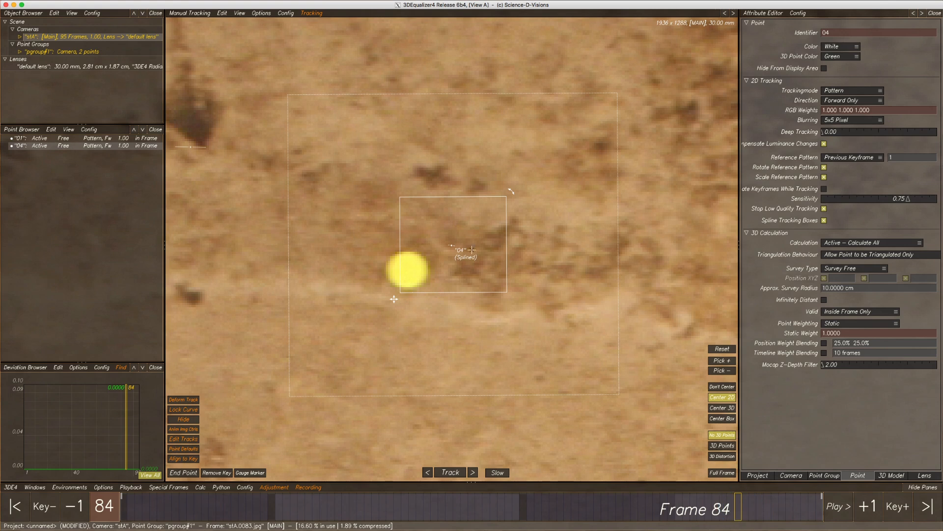
click(521, 508)
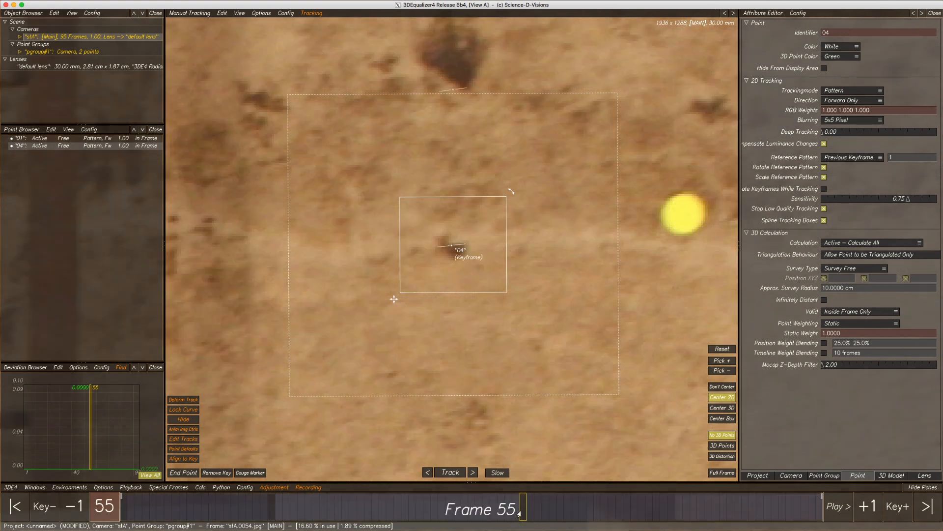
click(707, 503)
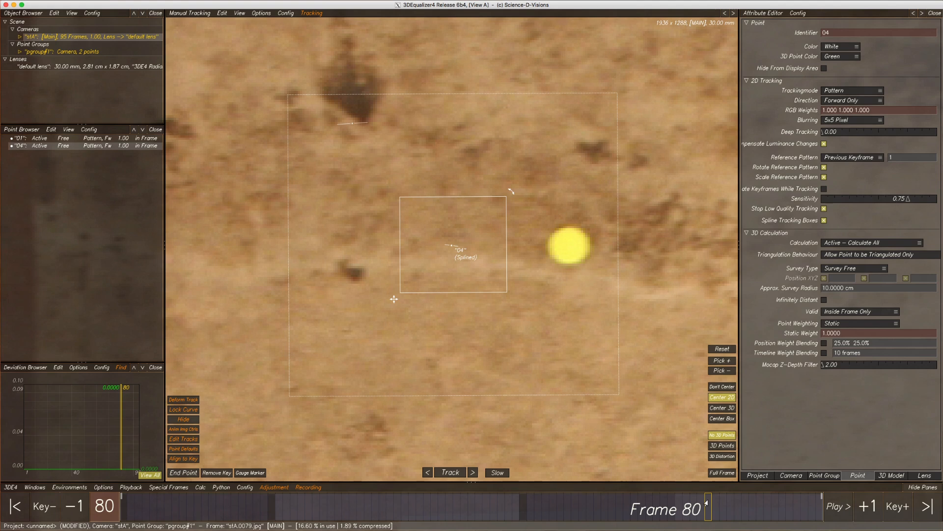
Step: Track point 04 from frame 75 through to frame 95, and undo that tracking
drag(706, 502, 671, 507)
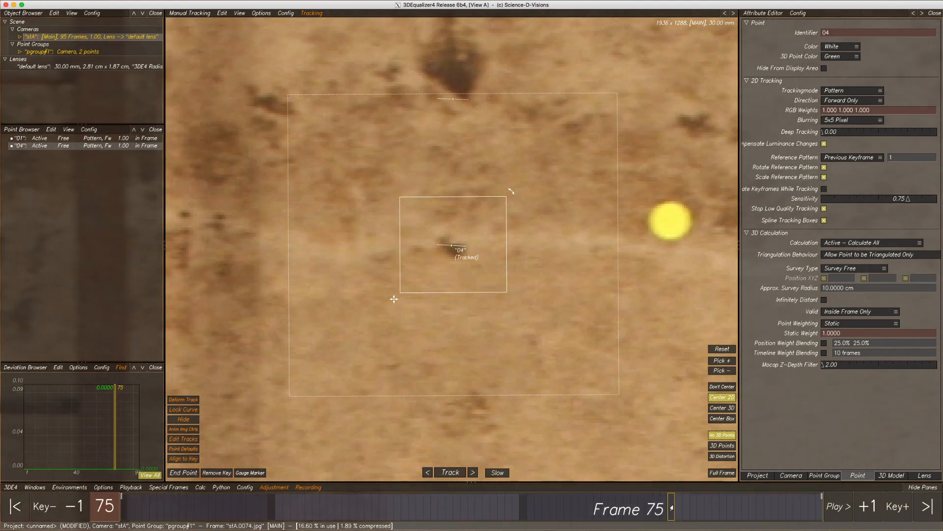
click(451, 473)
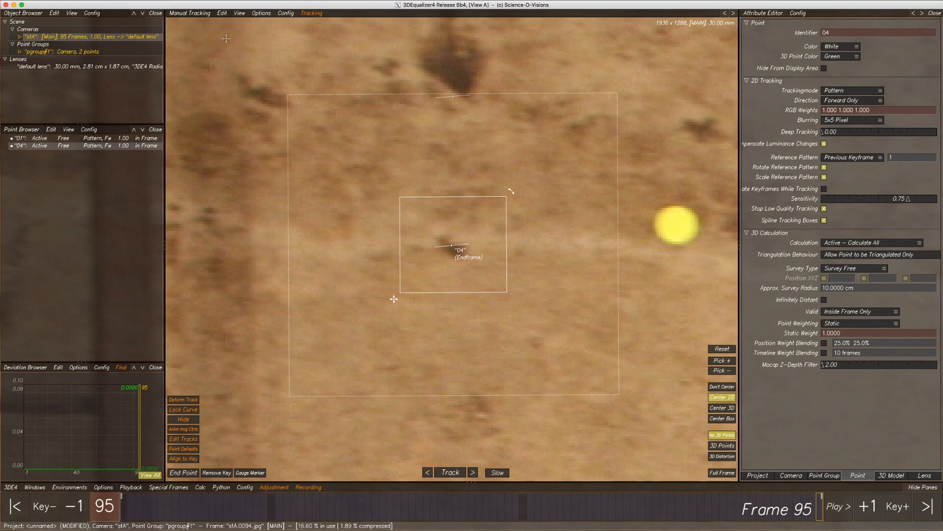
click(221, 14)
click(223, 23)
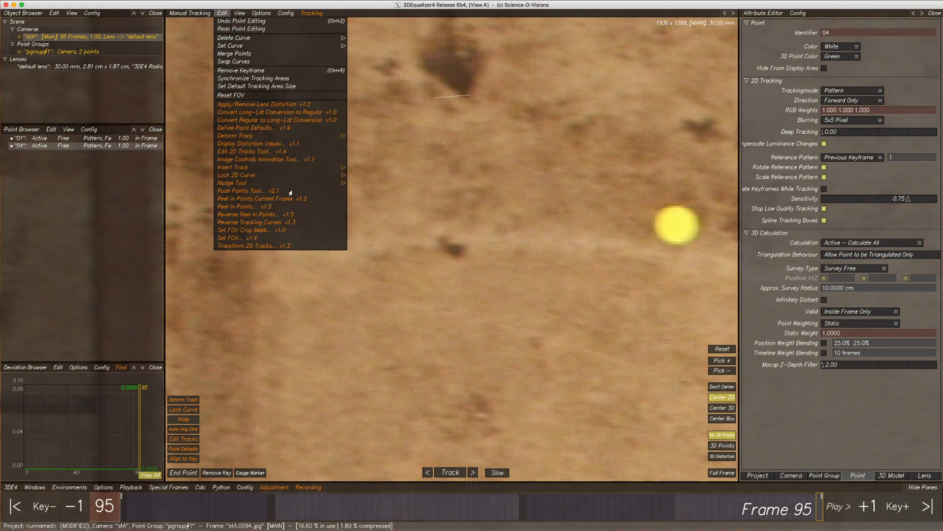
Step: Track point 04 frame by frame from frame 75 to frame 80, and complete its tracking through frame 95
click(669, 511)
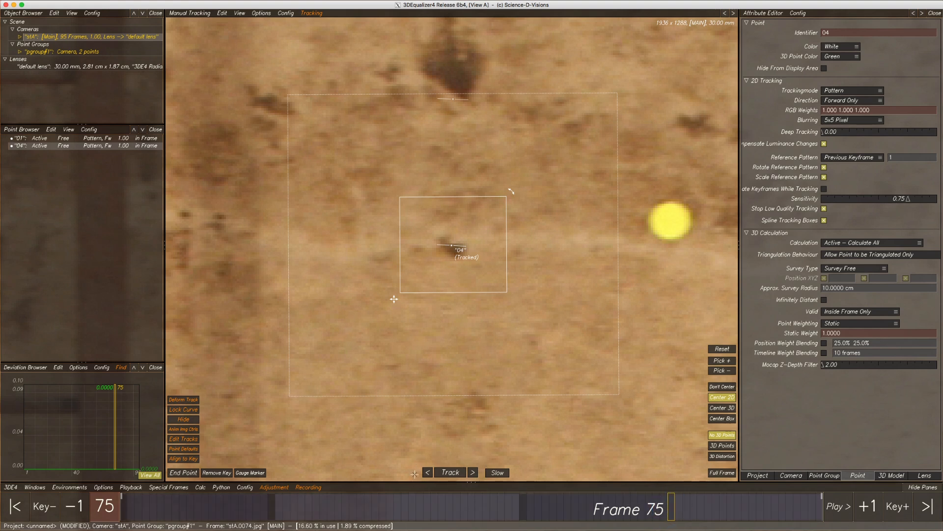
click(472, 472)
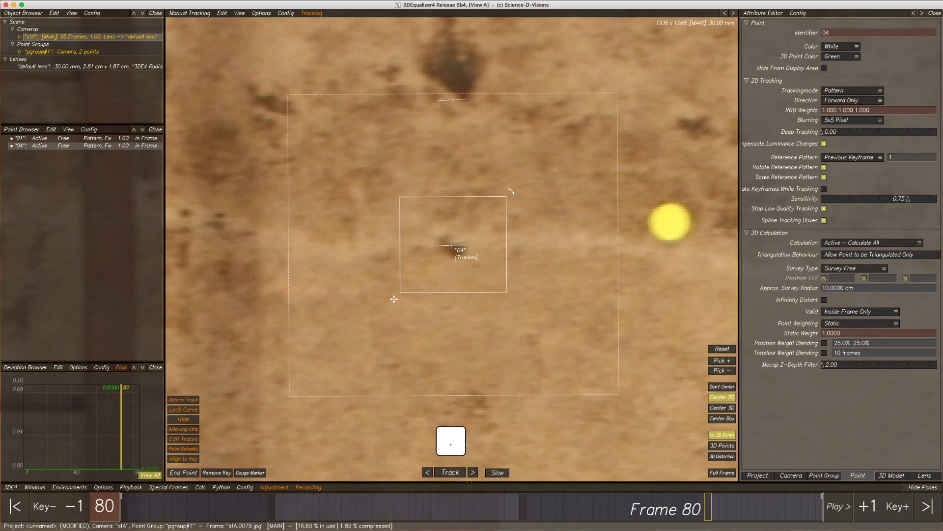
click(522, 506)
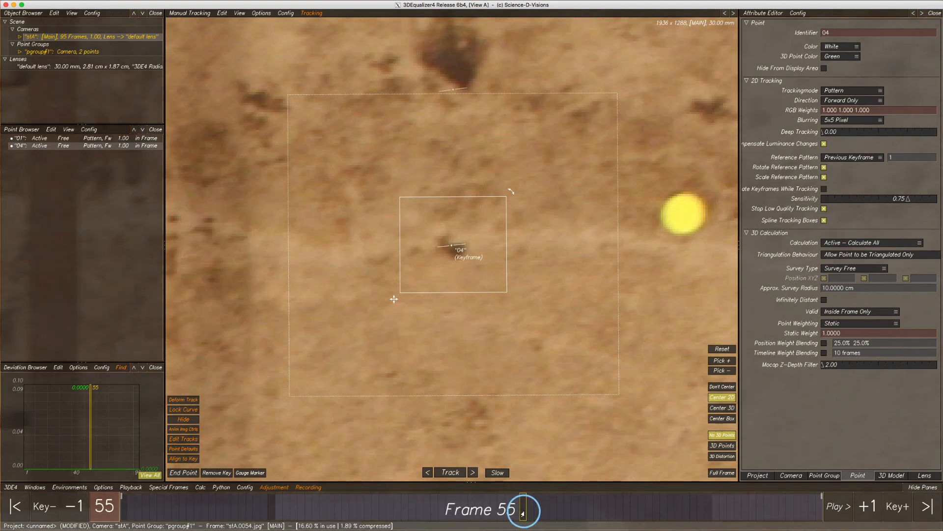
click(427, 472)
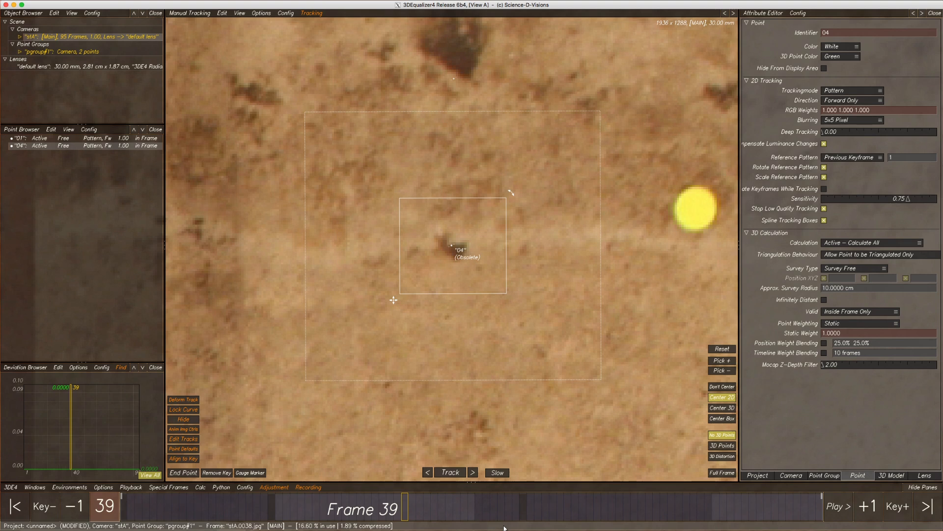
click(450, 472)
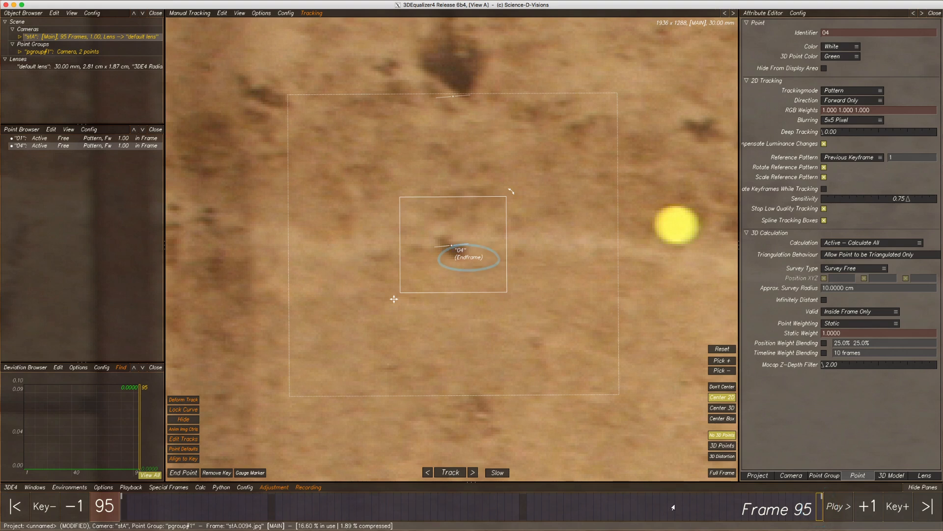
Step: Shift the tracking boxes of point 04 slightly at the frame 55 keyframe
click(723, 506)
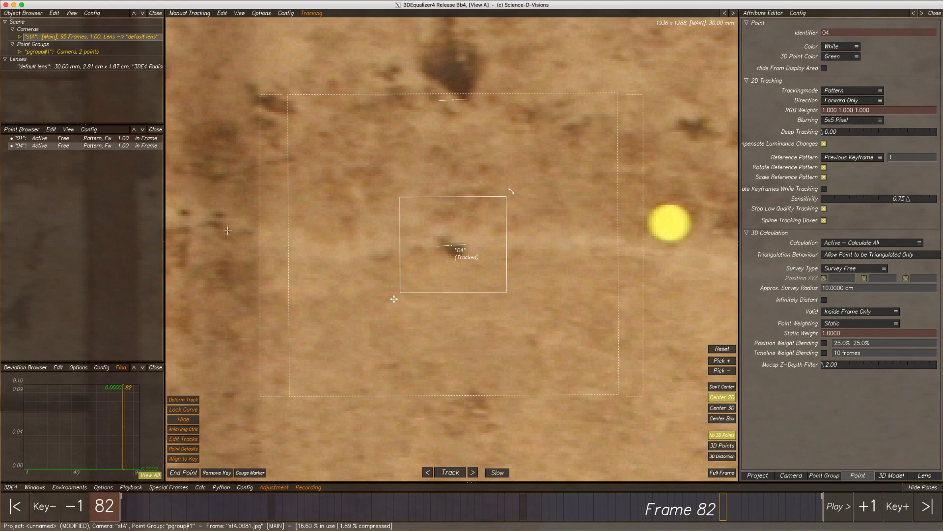
click(221, 14)
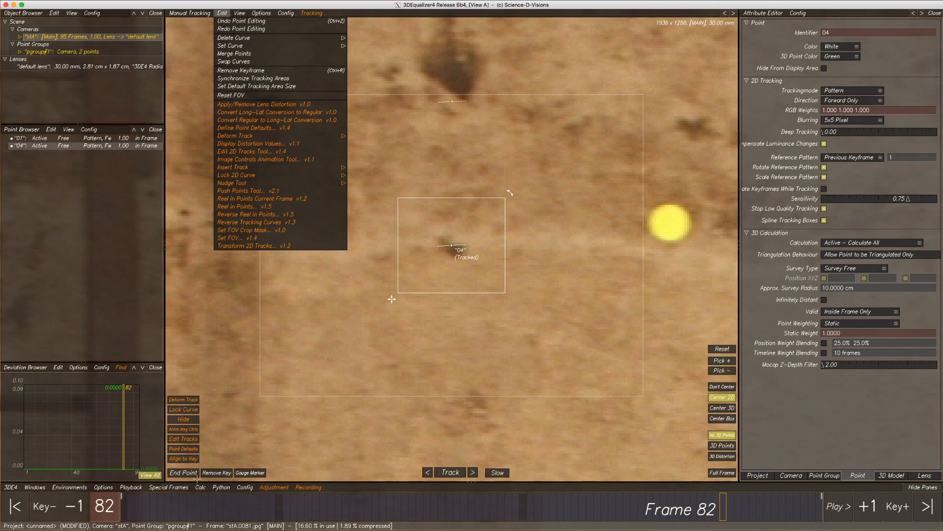
click(523, 509)
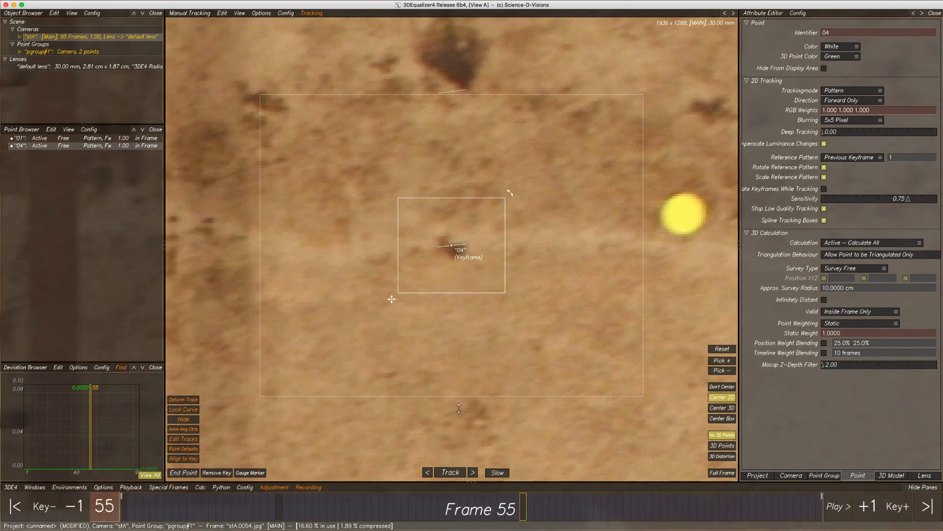
drag(389, 297, 392, 301)
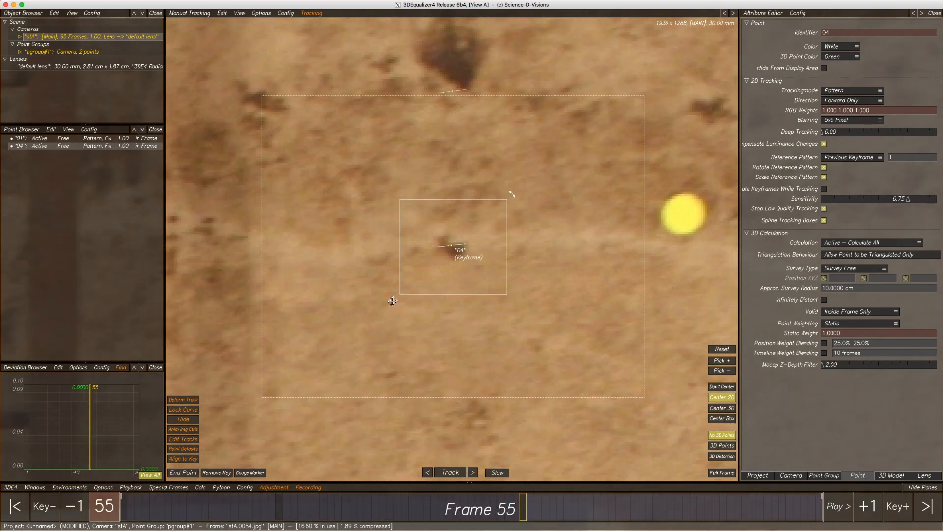
Step: Set an end point for point 04 at frame 22, and track its second segment through to frame 95
click(278, 510)
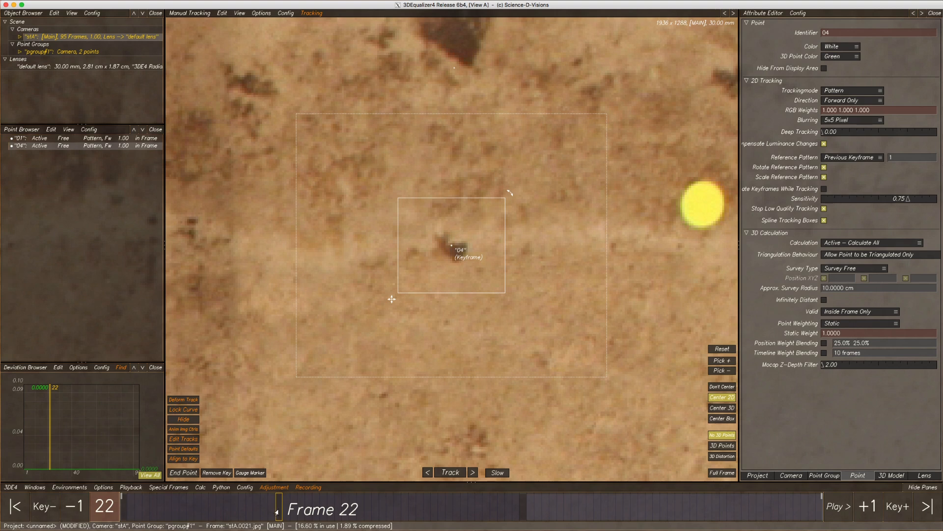
click(185, 474)
mouse_move(272, 512)
mouse_down()
mouse_move(334, 508)
mouse_move(232, 504)
mouse_move(389, 506)
mouse_move(278, 507)
mouse_up()
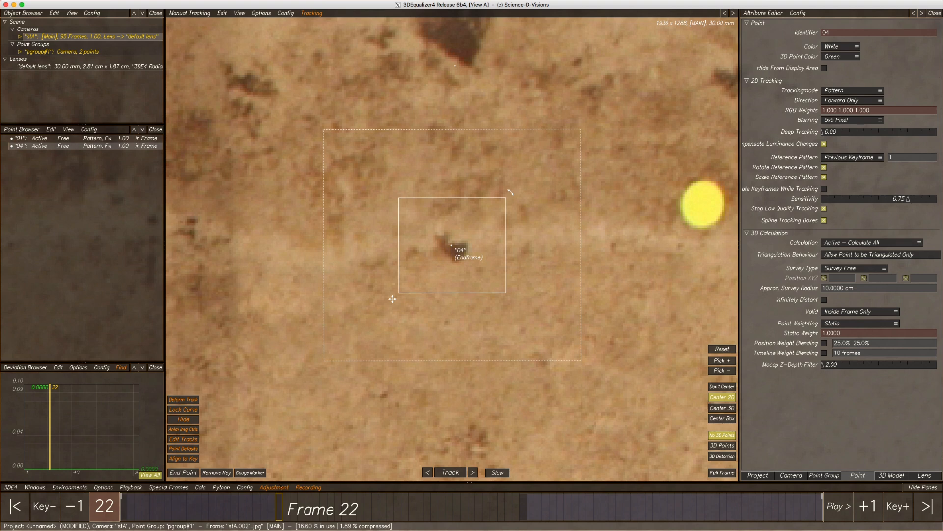
key(e)
mouse_move(278, 518)
mouse_down()
mouse_move(412, 516)
mouse_move(269, 517)
mouse_move(338, 516)
mouse_up()
key(e)
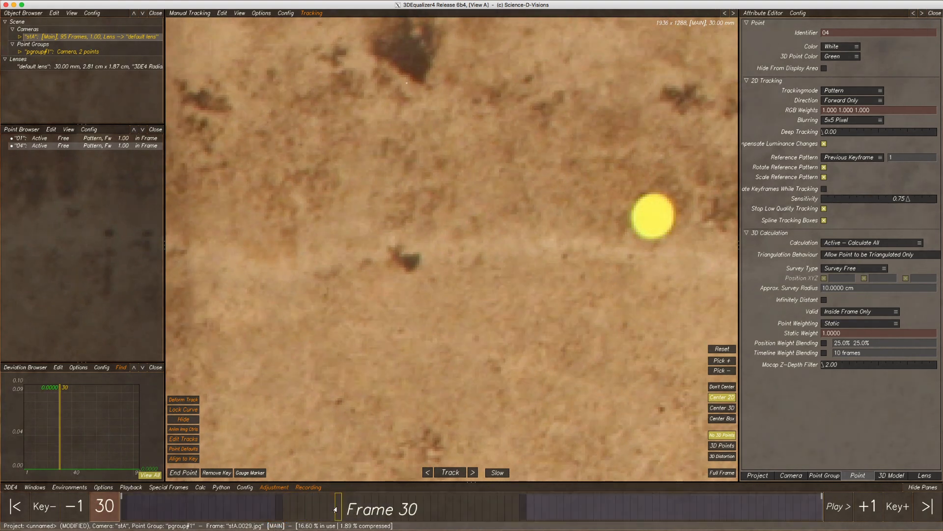
click(450, 472)
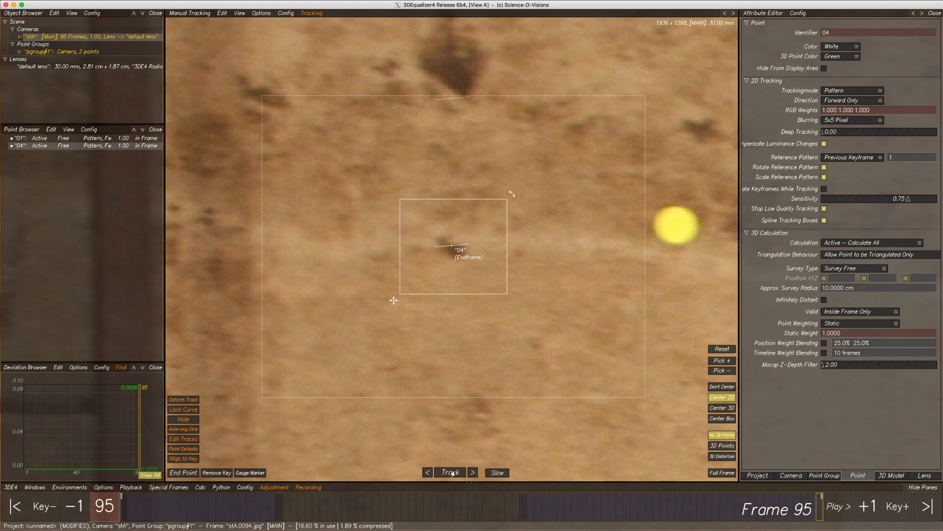
Step: Go to frame 55 and delete the entire tracking curve of point 04
click(521, 507)
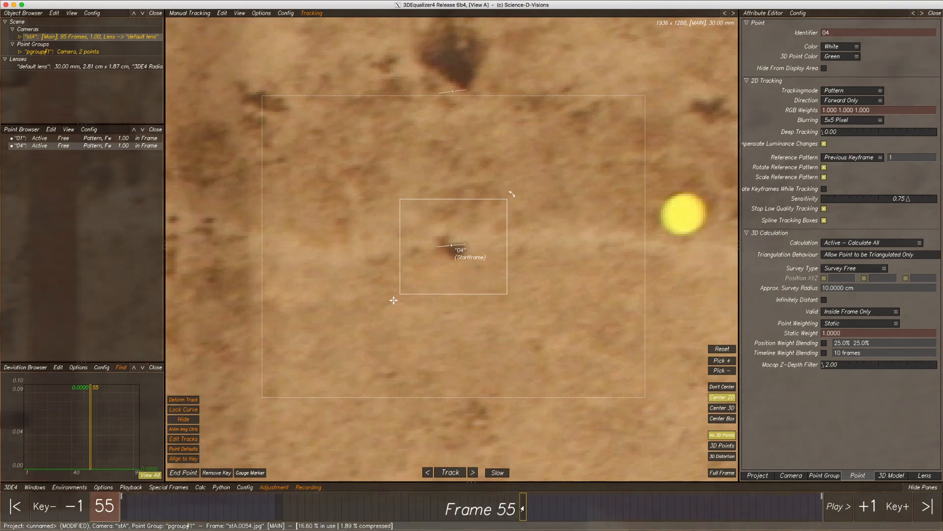
click(220, 13)
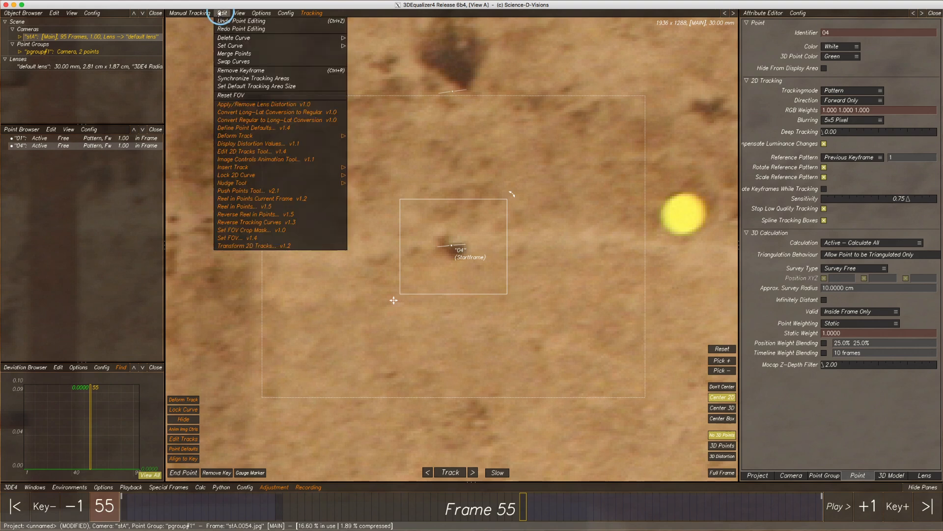
click(227, 39)
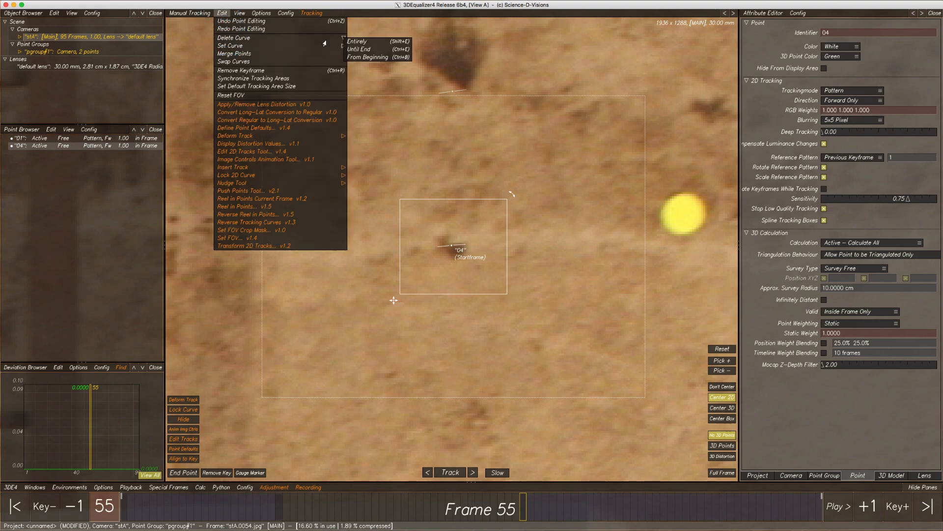
click(358, 42)
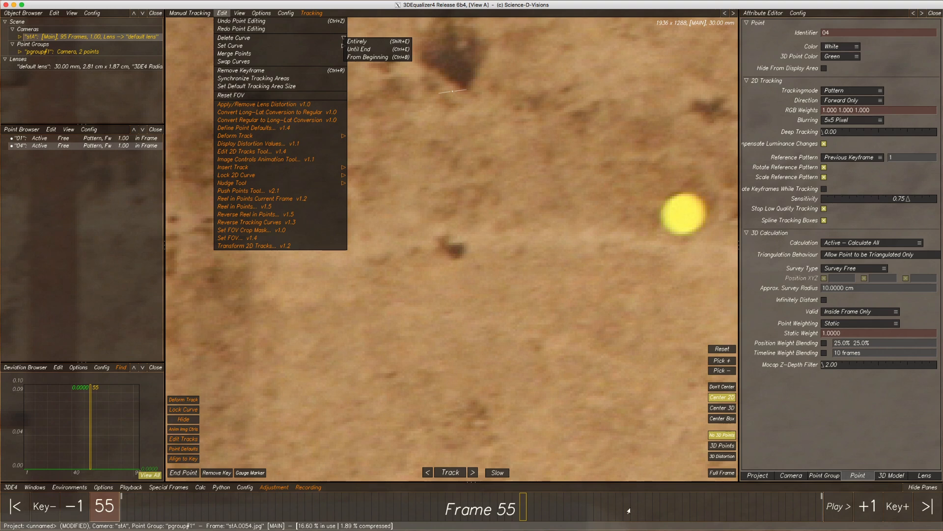
Step: Undo the complete deletion of point 04's curve, and try deleting its curve from frame 55 until the end
click(244, 21)
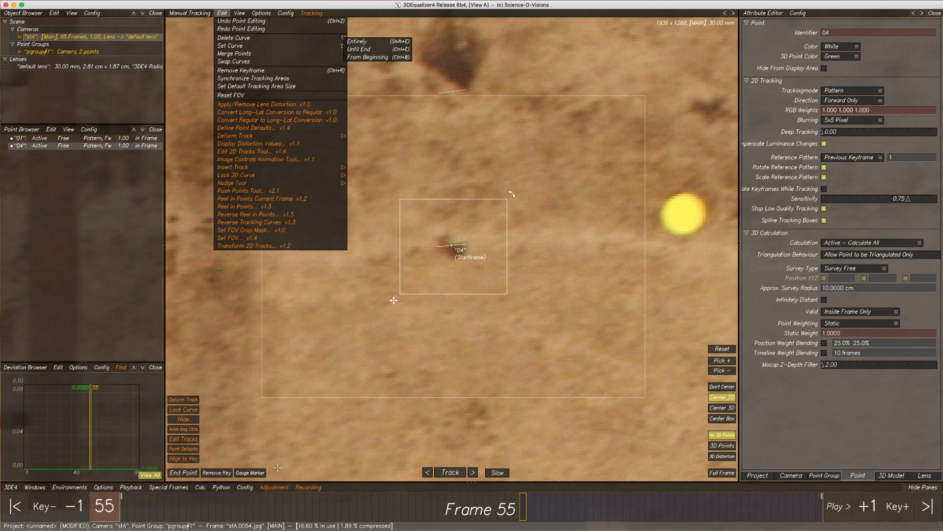
click(359, 49)
mouse_move(521, 509)
mouse_down()
mouse_move(386, 499)
mouse_move(519, 508)
mouse_up()
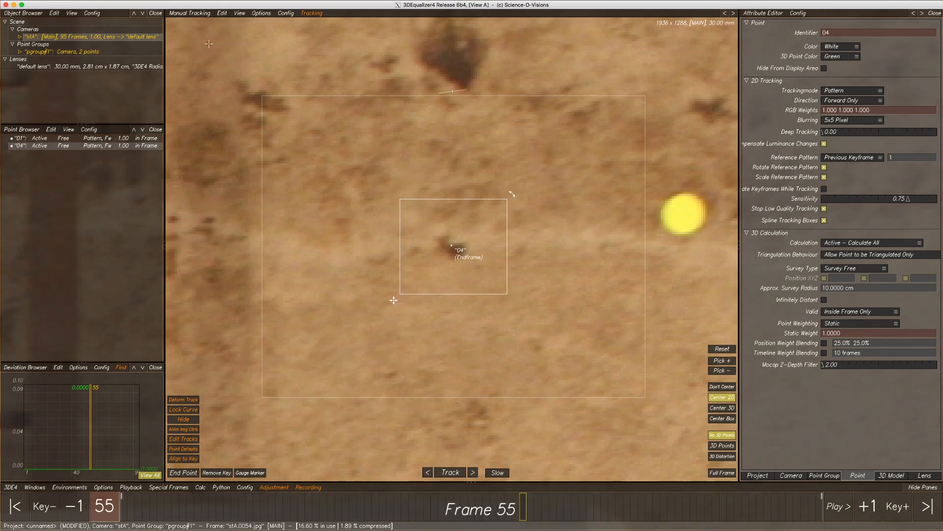
Step: Remove point 04's keyframe at frame 55, and undo the trial deletions to restore the full curve
click(222, 14)
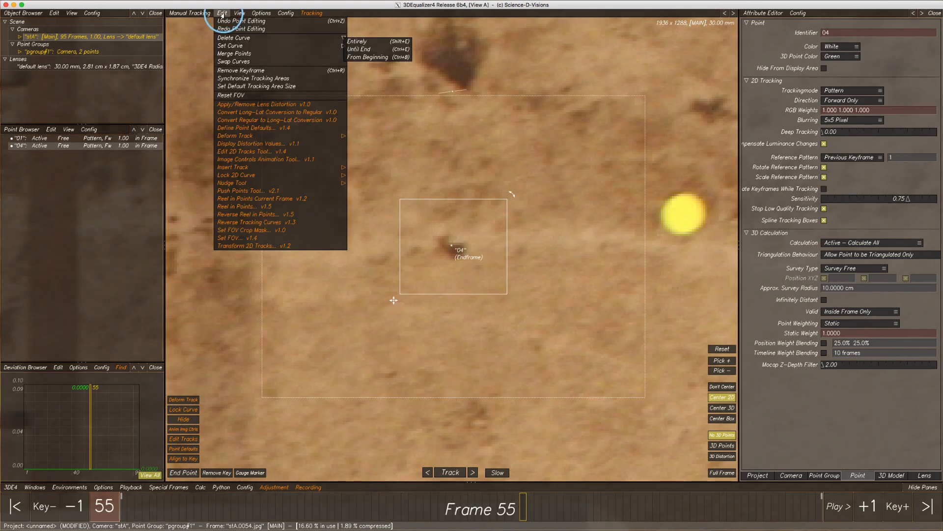
click(245, 73)
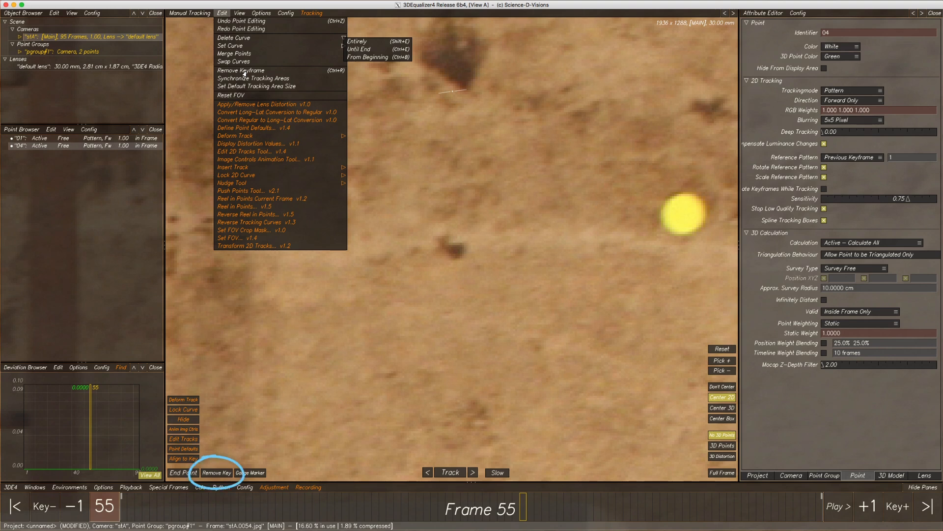
click(234, 22)
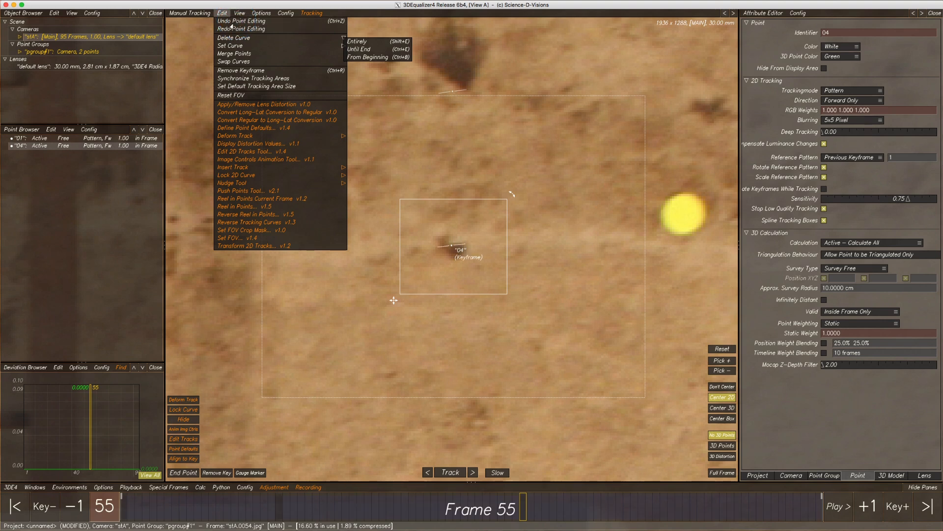
Step: Set an end point for point 04 at frame 55, and remove its keyframe at frame 22
click(191, 475)
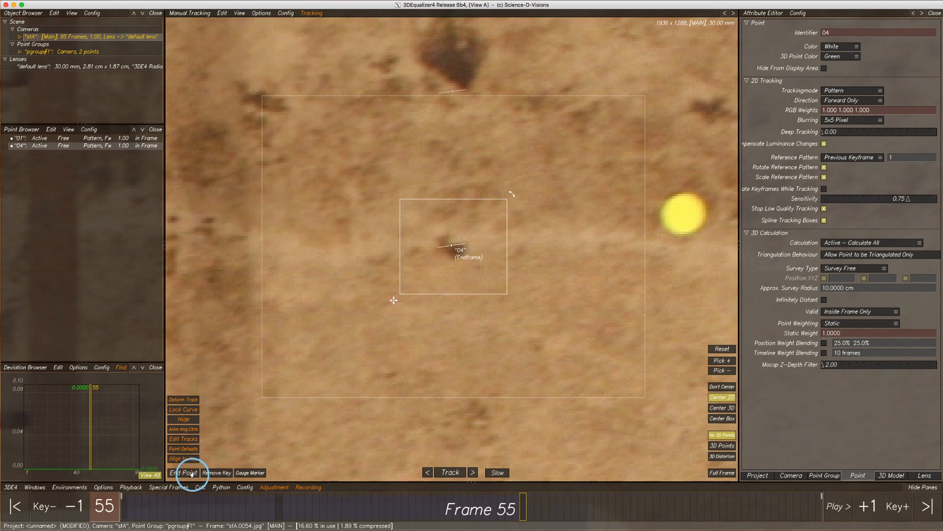
click(278, 513)
click(222, 13)
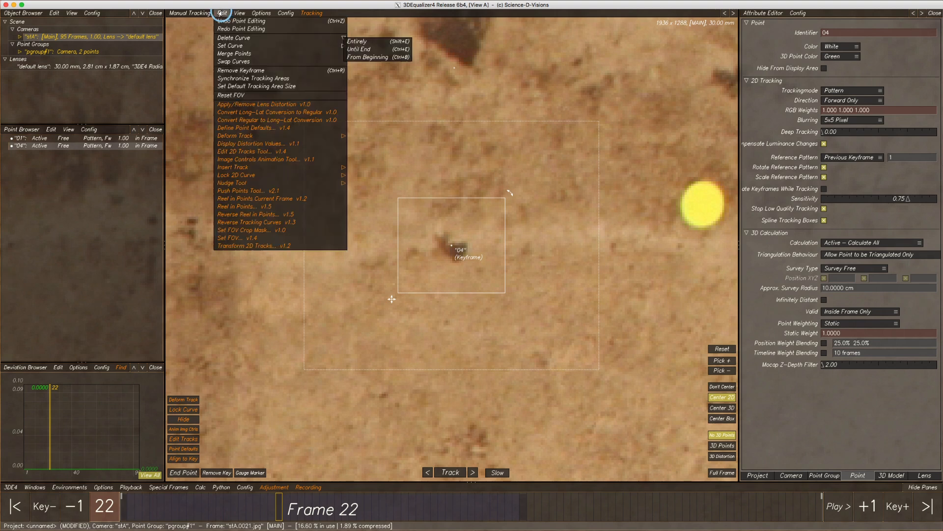
click(230, 73)
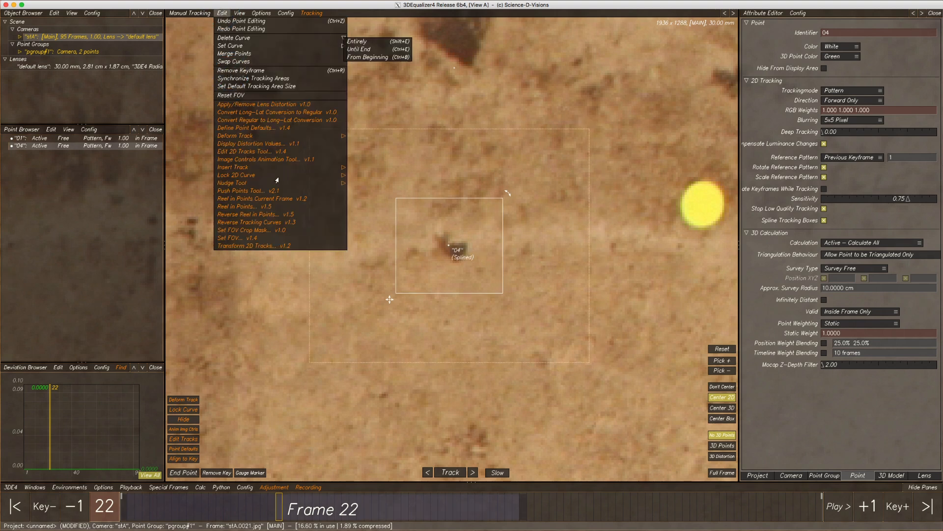
Step: Clear the end point and keyframe of point 04 at frame 55, and go to frame 23
click(523, 511)
key(e)
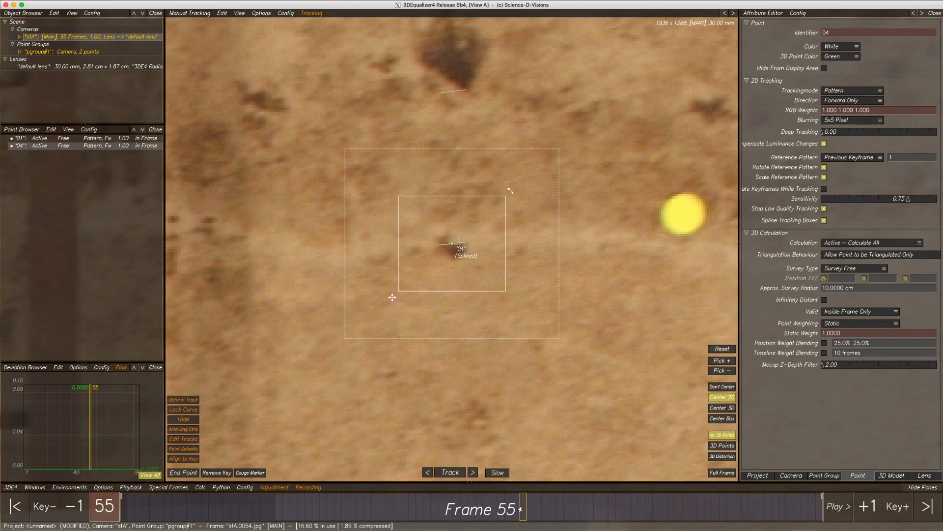
drag(520, 511, 286, 506)
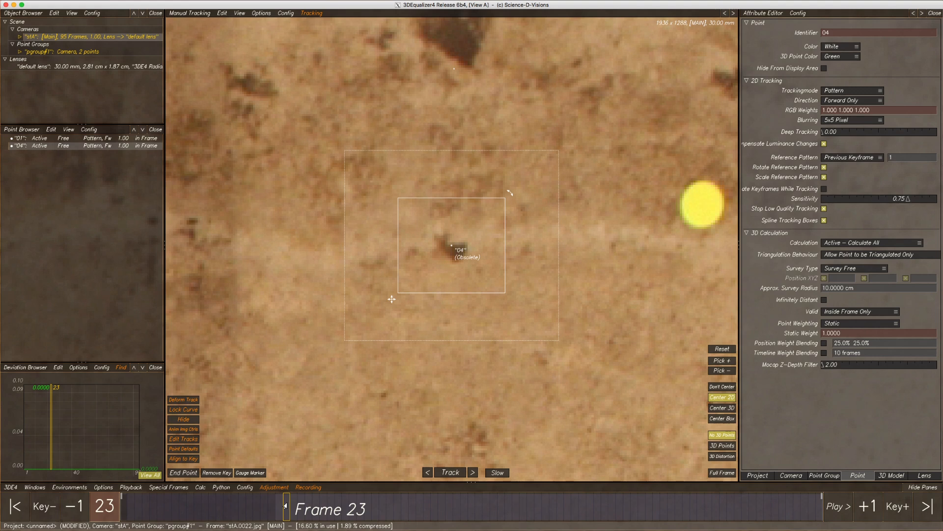
Step: At frame 47, create a tracking point on the dark wall pattern beside the two adjacent yellow markers, and enlarge its search area
key(f)
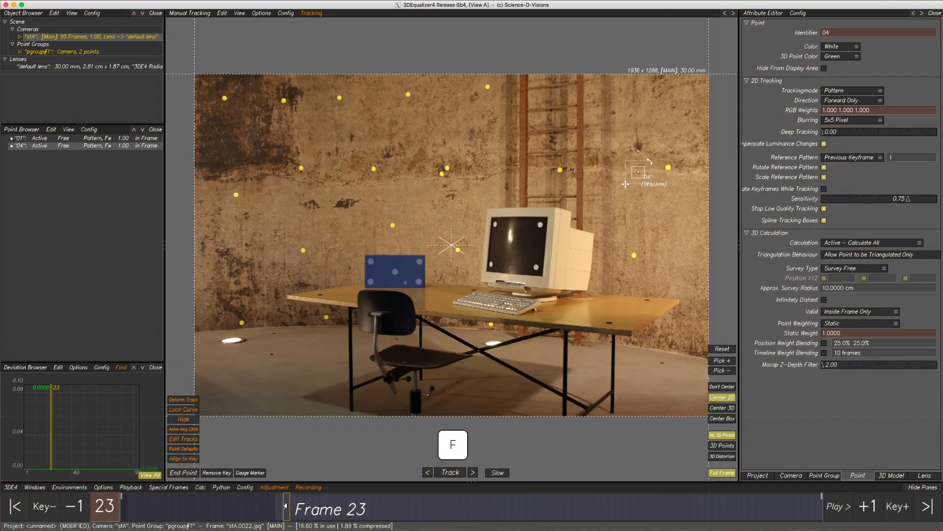
drag(287, 512, 466, 518)
ctrl+drag(417, 165, 421, 212)
ctrl+click(421, 211)
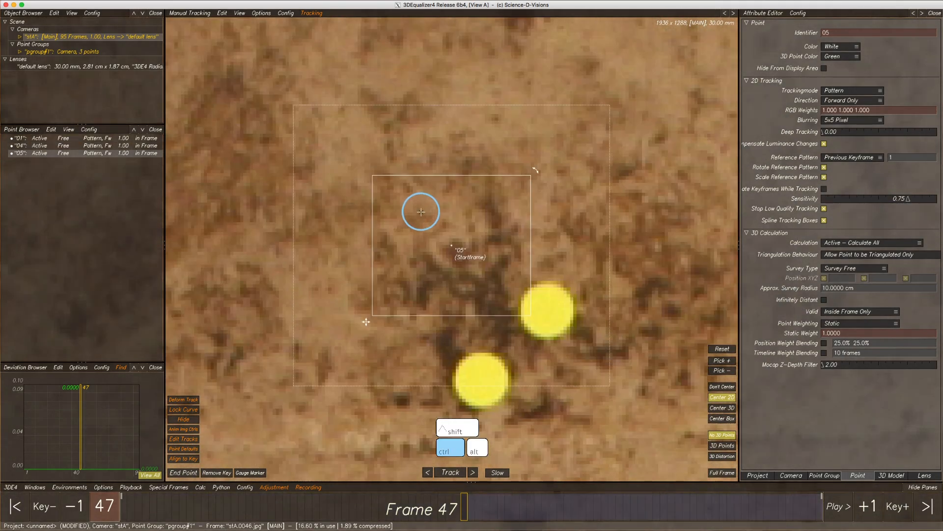
drag(608, 384, 704, 443)
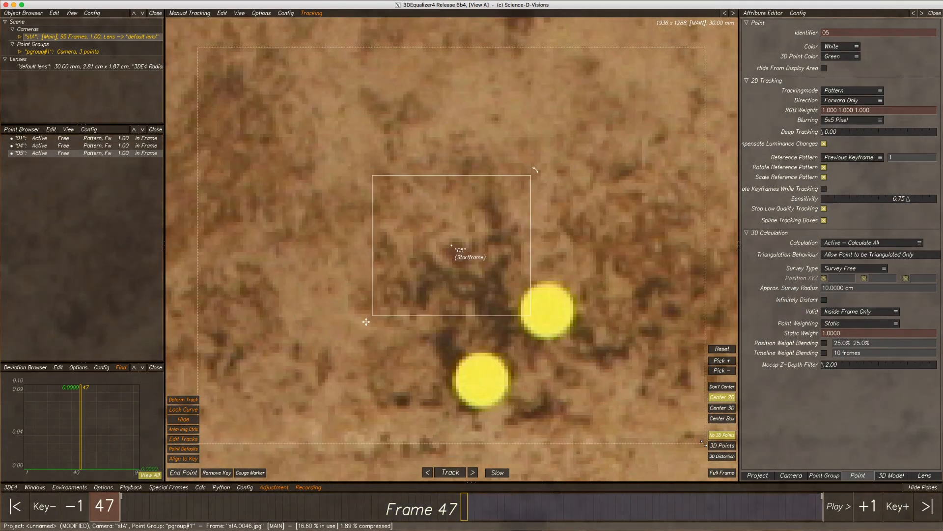
Step: Track point 05 forward from frame 47 toward the end of the sequence
click(451, 473)
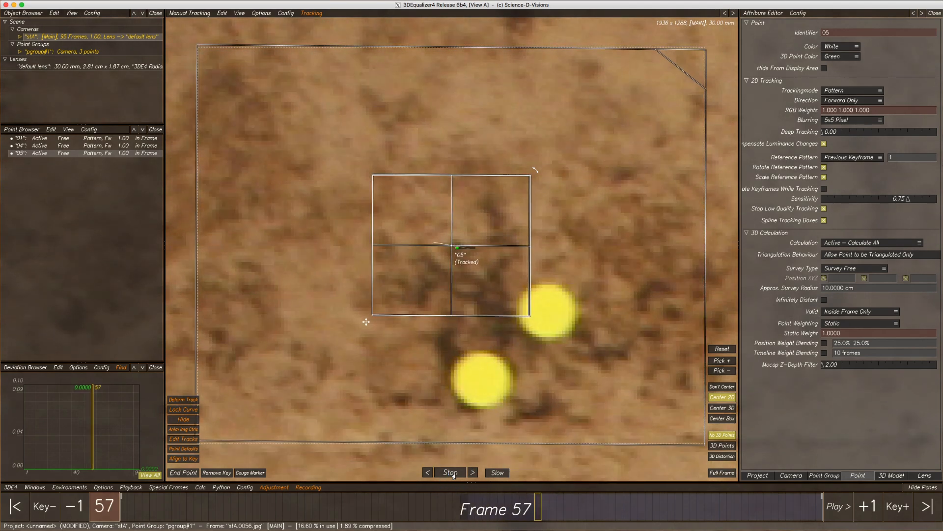
click(451, 472)
scroll(483, 319, down, 3)
Step: Step back through the drifting frames of point 05 and set its end point at frame 82
key(Left)
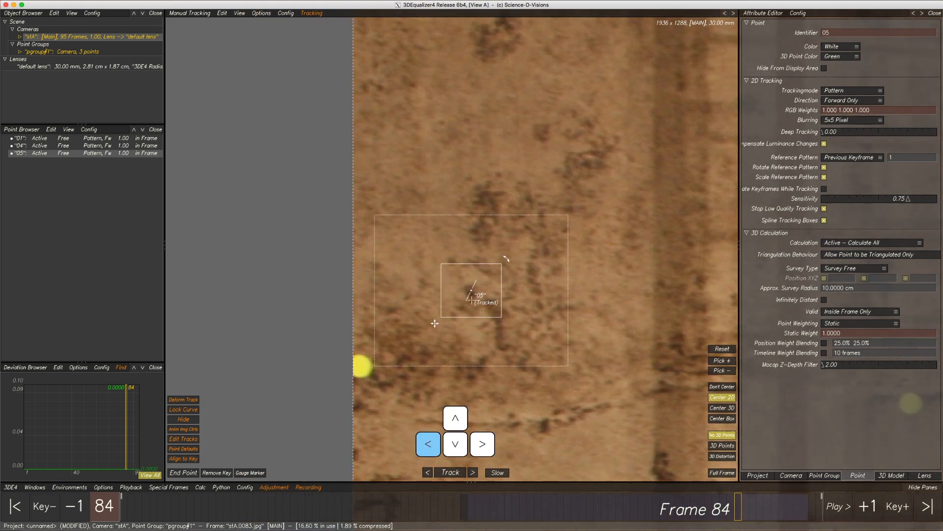
key(Left)
key(Left)
key(Left)
key(Left)
key(Right)
key(Right)
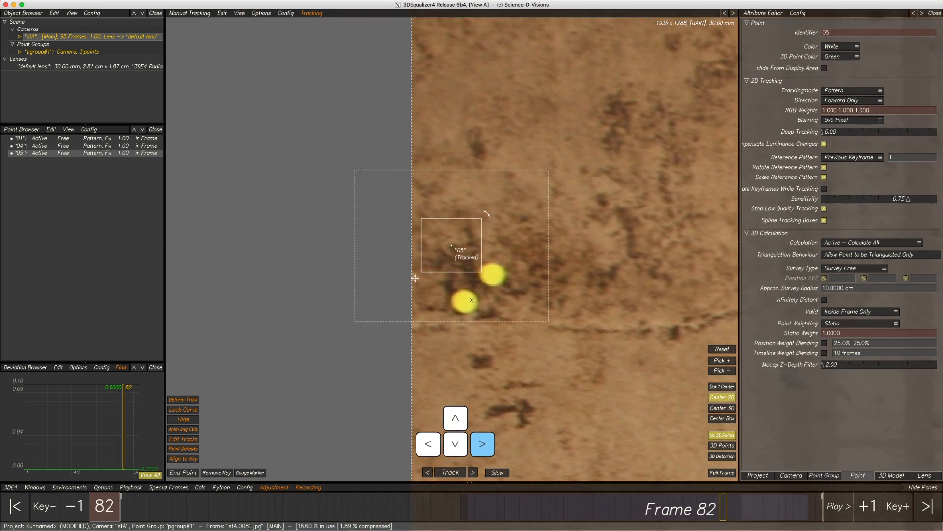
click(185, 473)
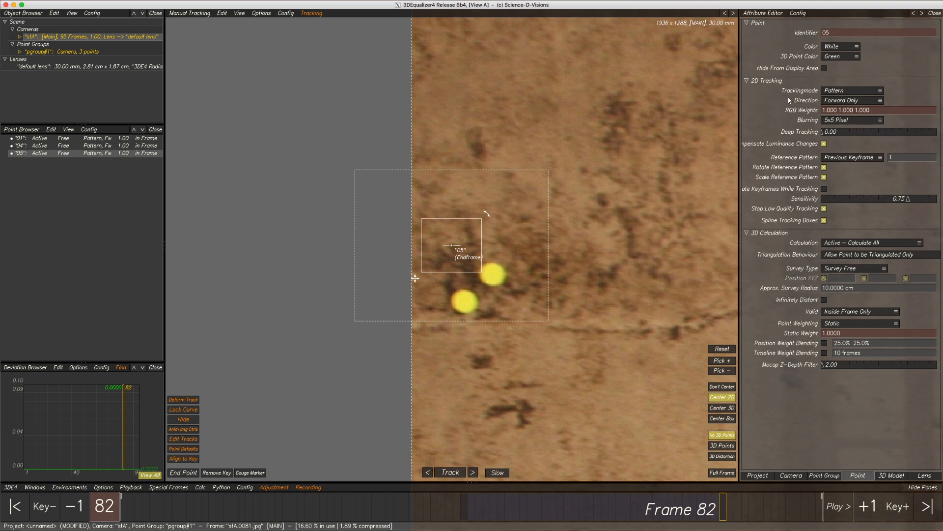
Step: Set the tracking direction of point 05 to Backward Only, and check the curve's two ends at frames 82 and 47
click(876, 100)
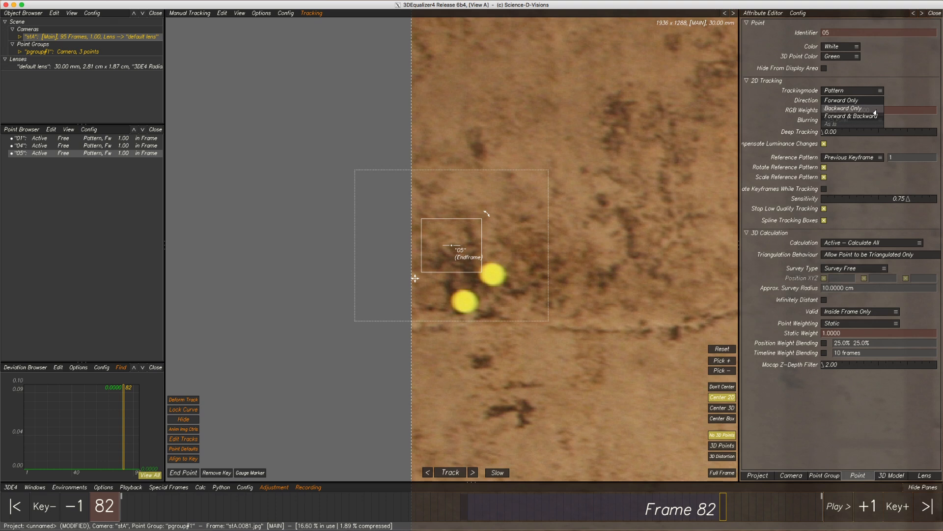
click(854, 108)
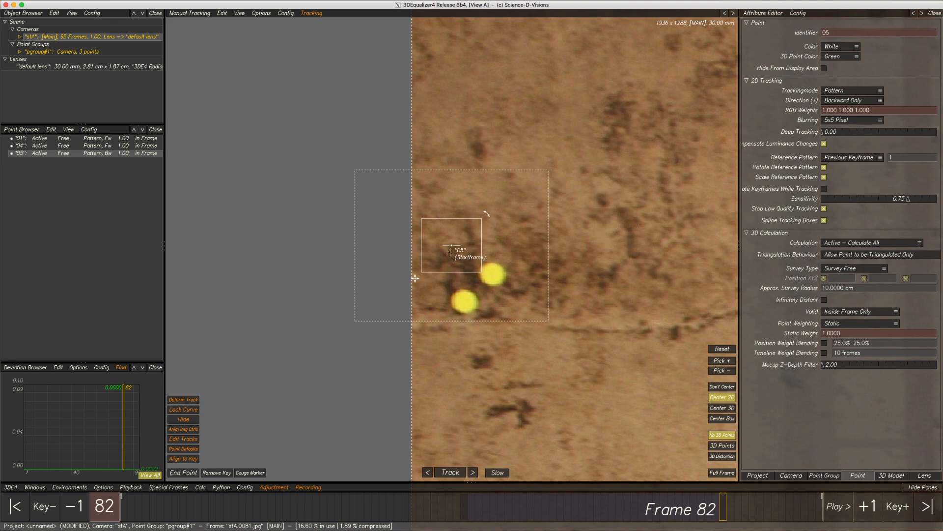
click(464, 514)
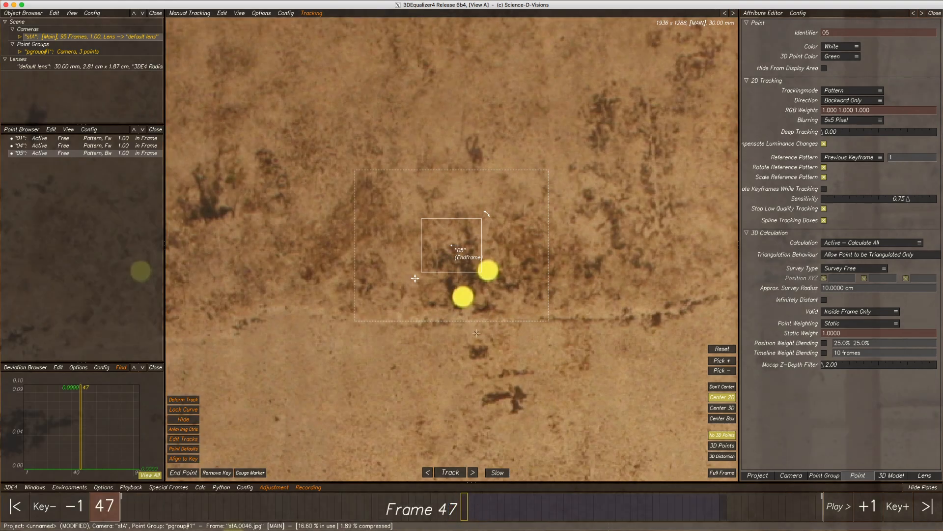
drag(463, 510, 722, 515)
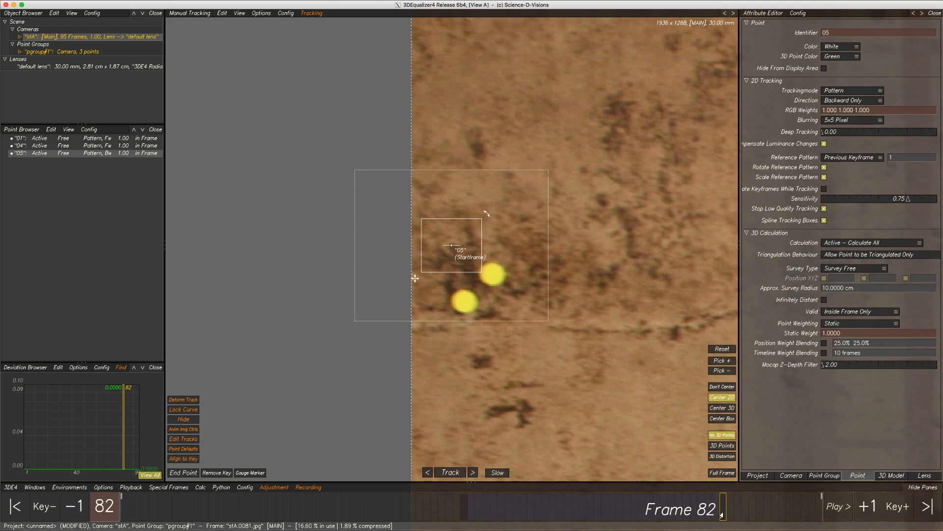
click(462, 512)
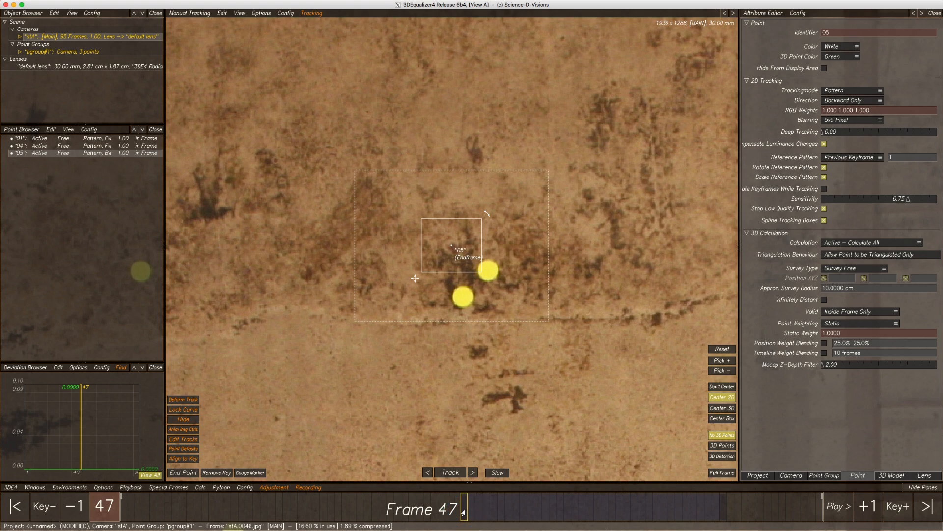
Step: Turn off the end point of point 05 at frame 47, and track the point backward to frame 1
click(179, 473)
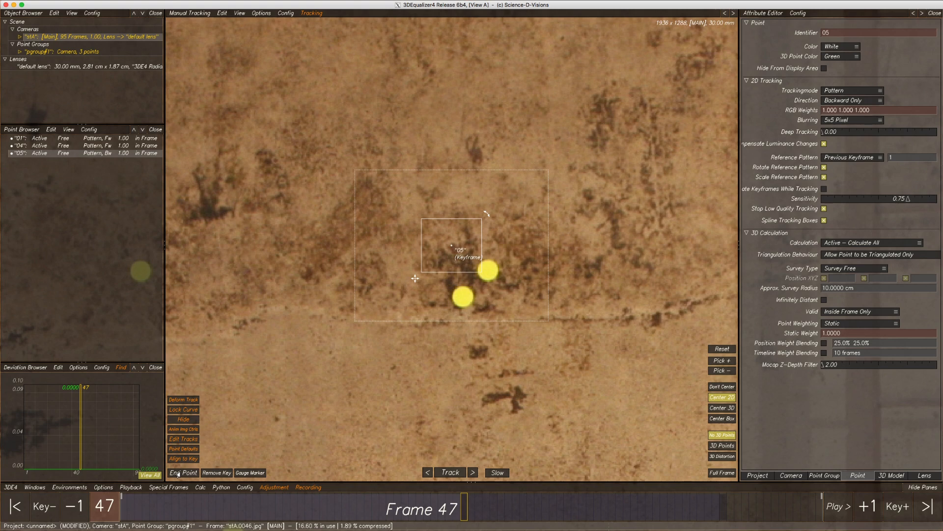
mouse_move(461, 511)
mouse_down()
mouse_move(372, 511)
mouse_move(464, 513)
mouse_up()
click(452, 473)
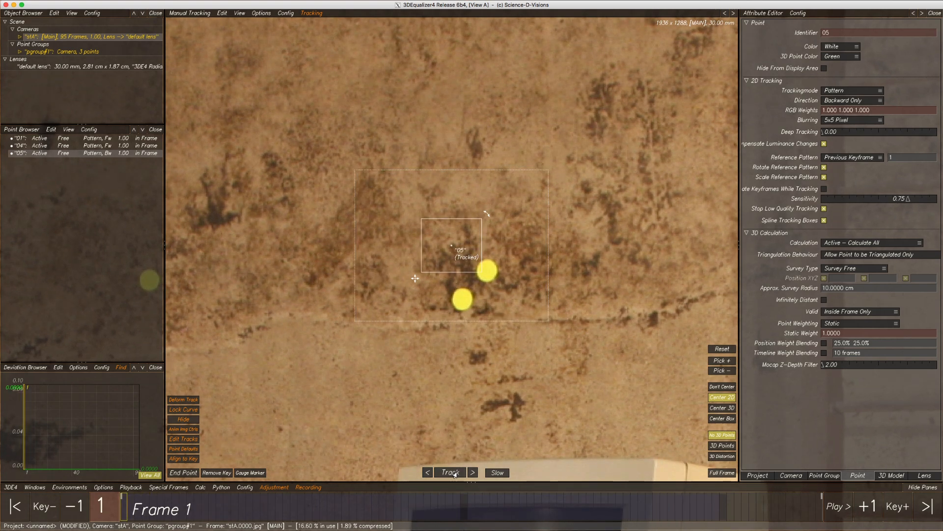
Step: At frame 47, try deleting point 05's curve until the end and from the beginning, undoing each deletion
click(463, 507)
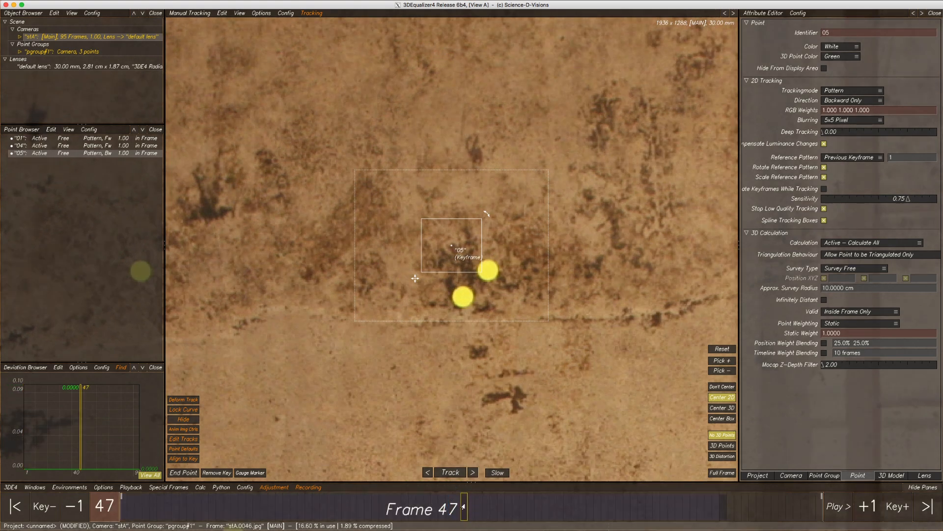
click(220, 13)
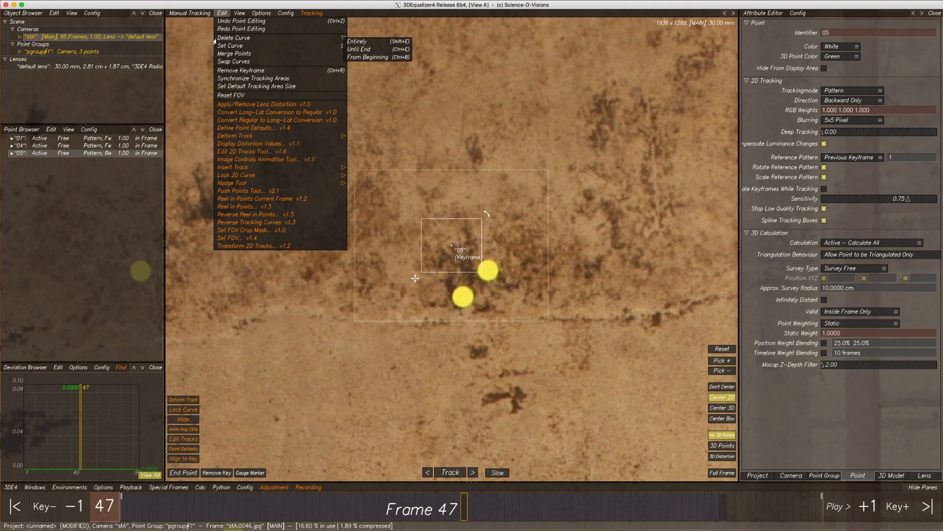
click(358, 49)
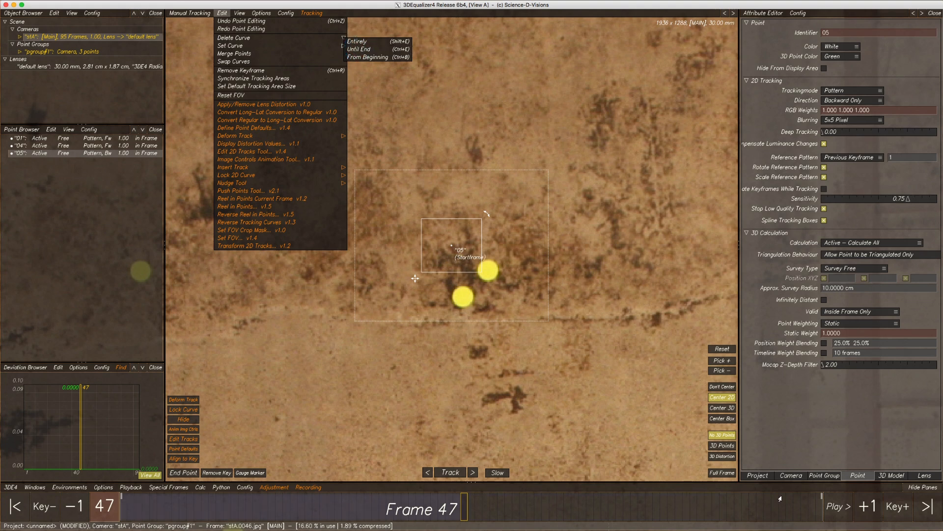
click(243, 21)
click(349, 57)
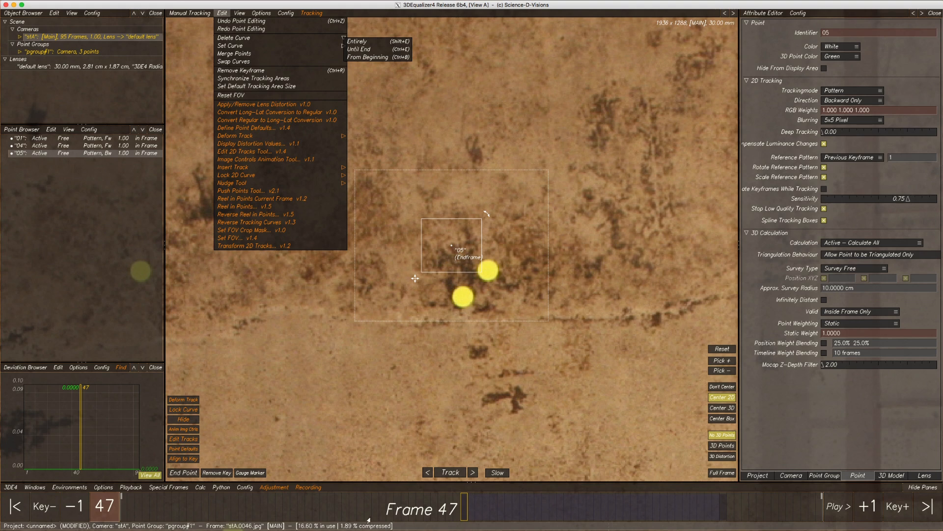
click(245, 22)
Step: Set an end point for point 05 at frame 47, and show the full frame
click(184, 473)
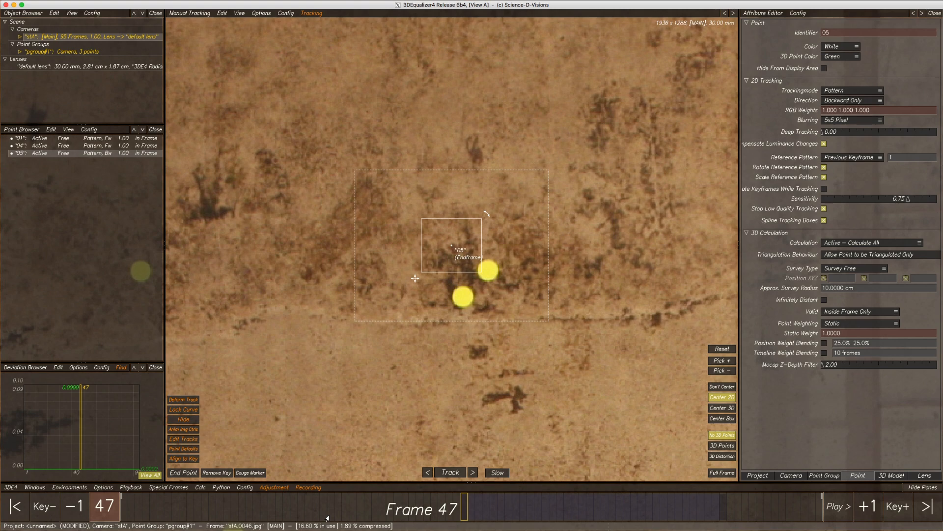
key(f)
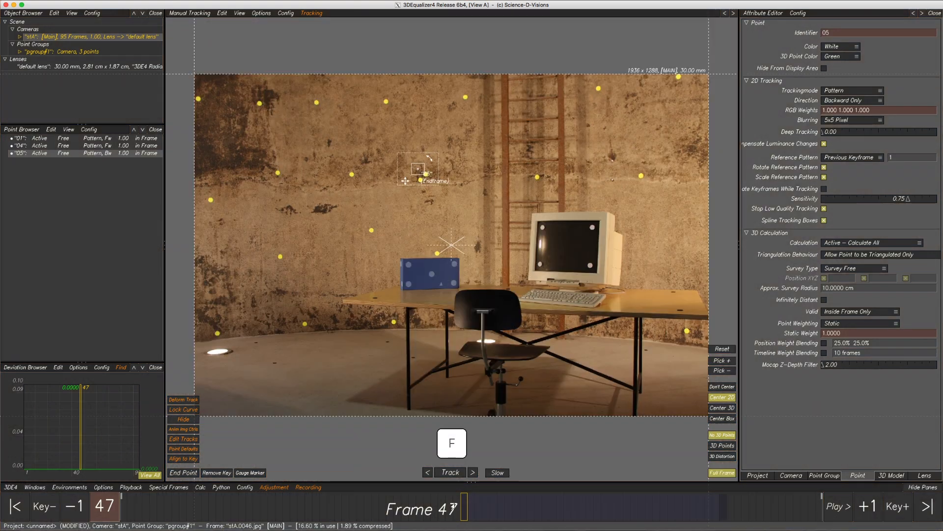
Step: Go to frame 95, deselect point 05, and create a new backward-tracked point on the wall above the monitor
drag(466, 516, 834, 520)
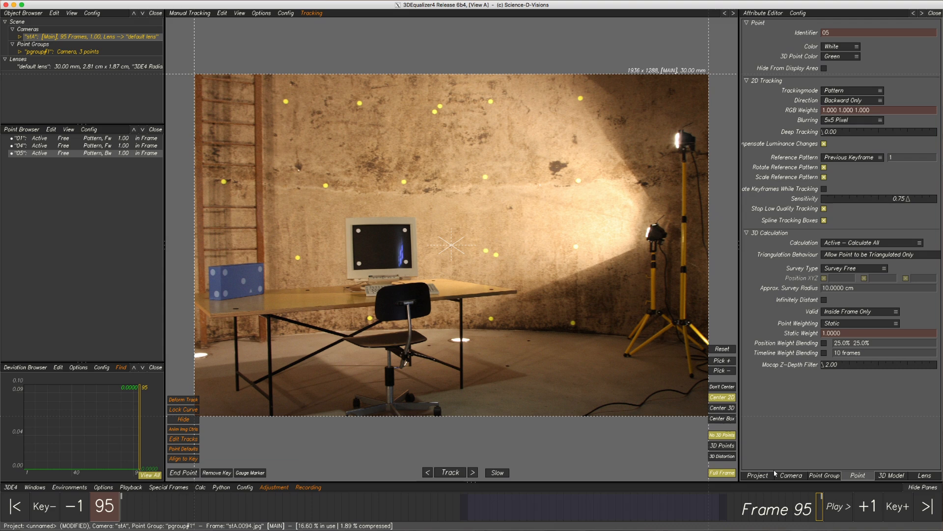
alt+drag(487, 215, 539, 270)
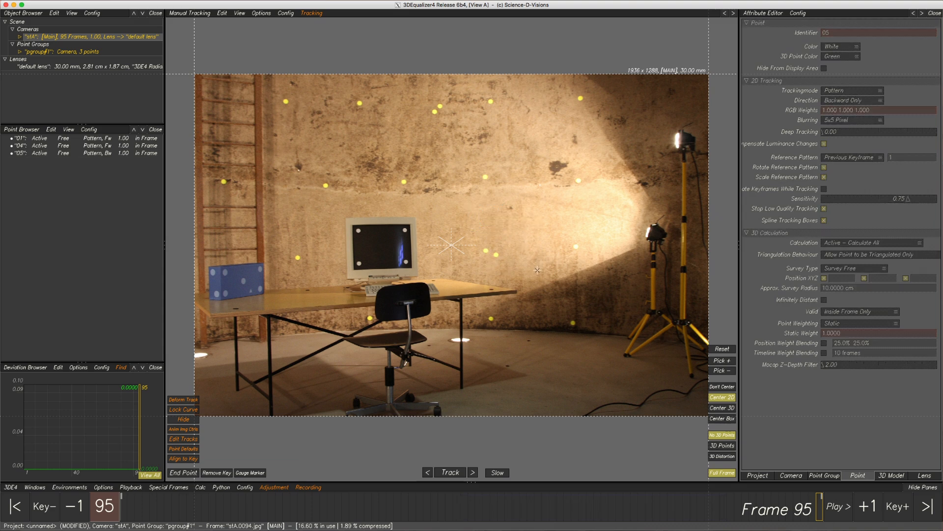
ctrl+click(472, 138)
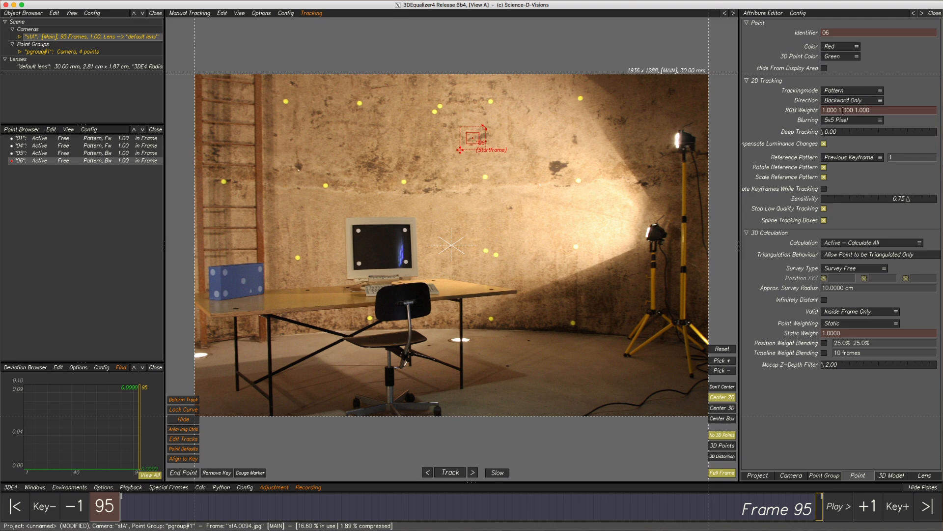
Step: Deselect the new point, and place another tracking point at frame 65 on the wall near the yellow marker above the monitor's far side
alt+click(508, 186)
mouse_move(813, 510)
mouse_down()
mouse_move(649, 506)
mouse_move(594, 493)
mouse_up()
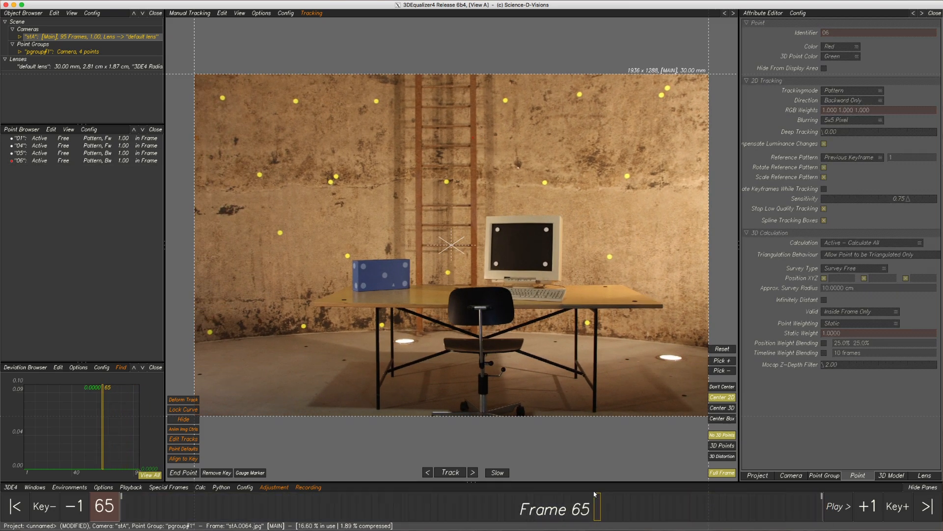
ctrl+shift+click(608, 152)
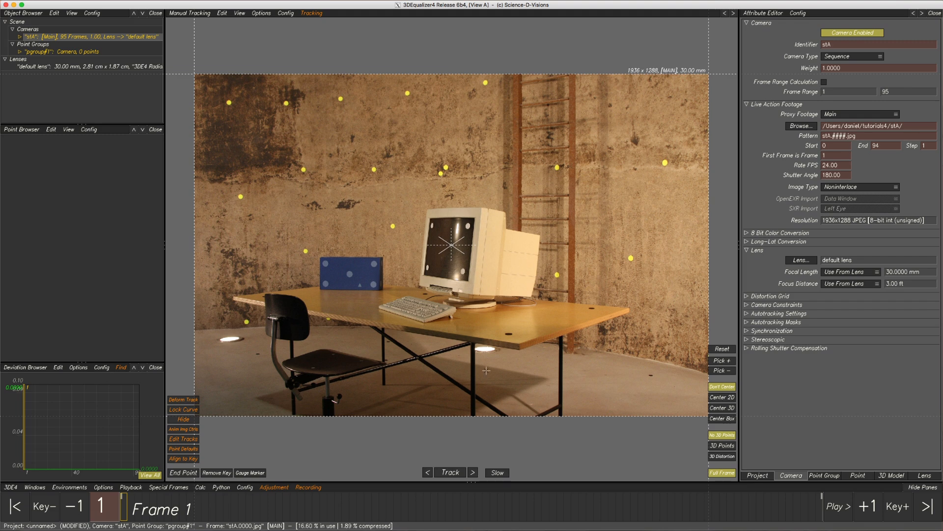
Step: At frame 1, create a new tracking point on the dark wall spot beside the ladder
right_drag(643, 146, 600, 206)
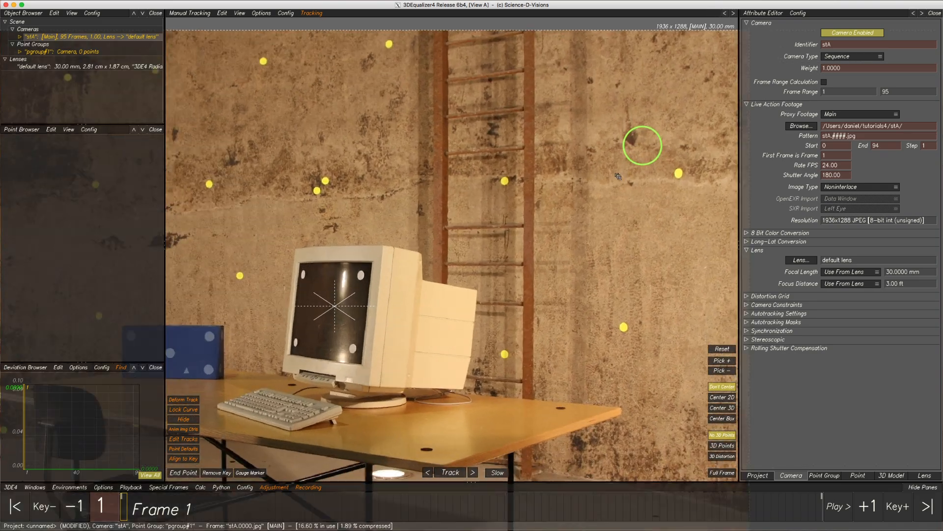
middle_drag(600, 206, 514, 247)
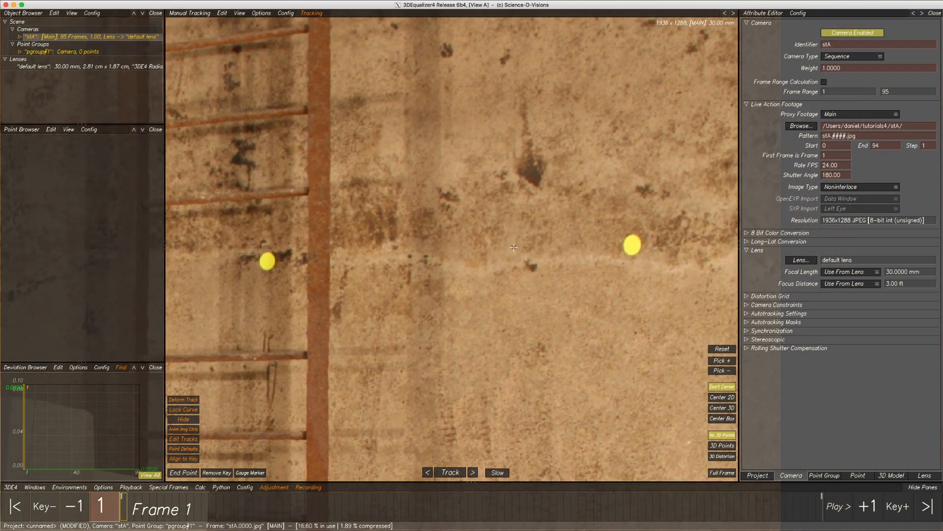
ctrl+click(534, 186)
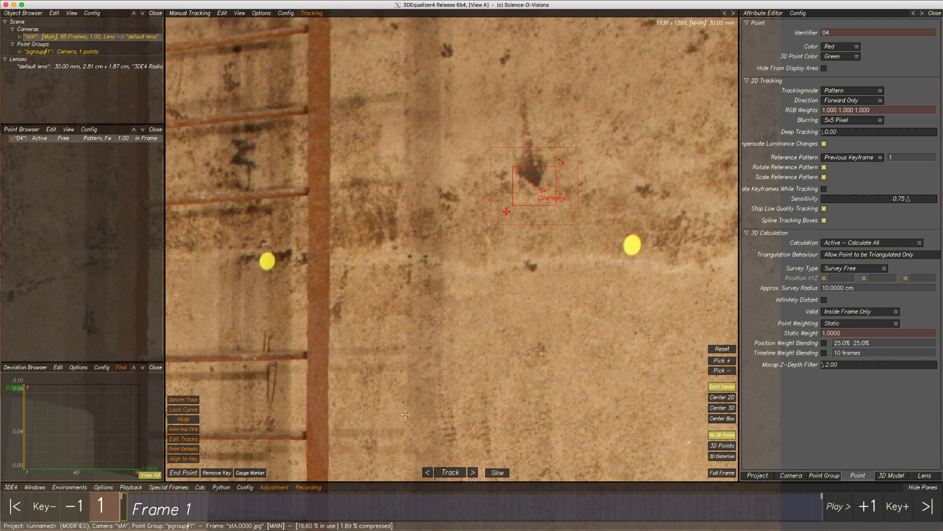
Step: Set point 04's tracking mode to Marker and its color to Black
click(875, 92)
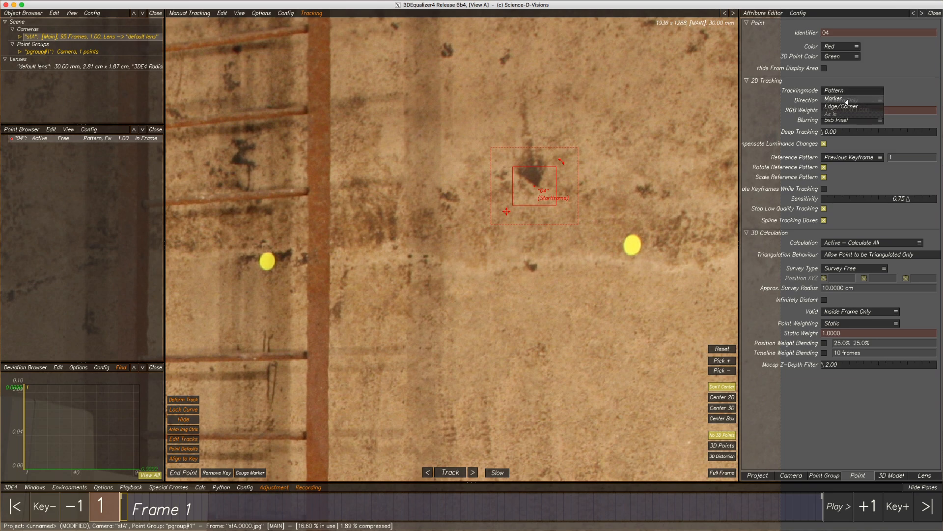
click(857, 99)
click(840, 46)
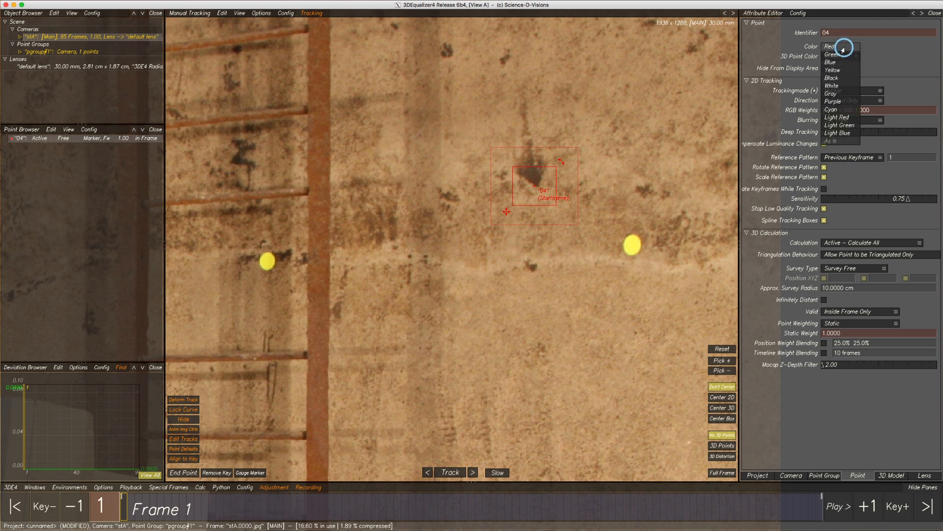
click(845, 81)
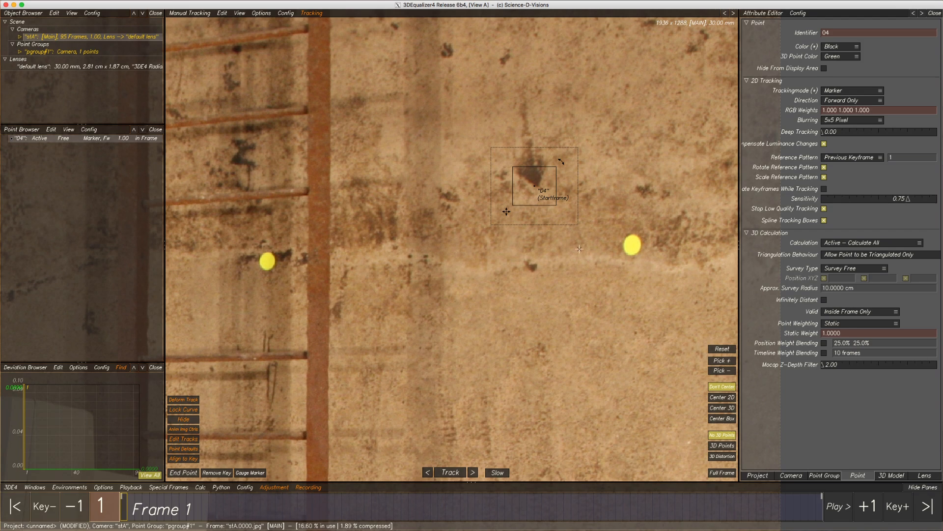
Step: Move point 04 onto the yellow marker to the right of the ladder and gauge the marker
click(631, 242)
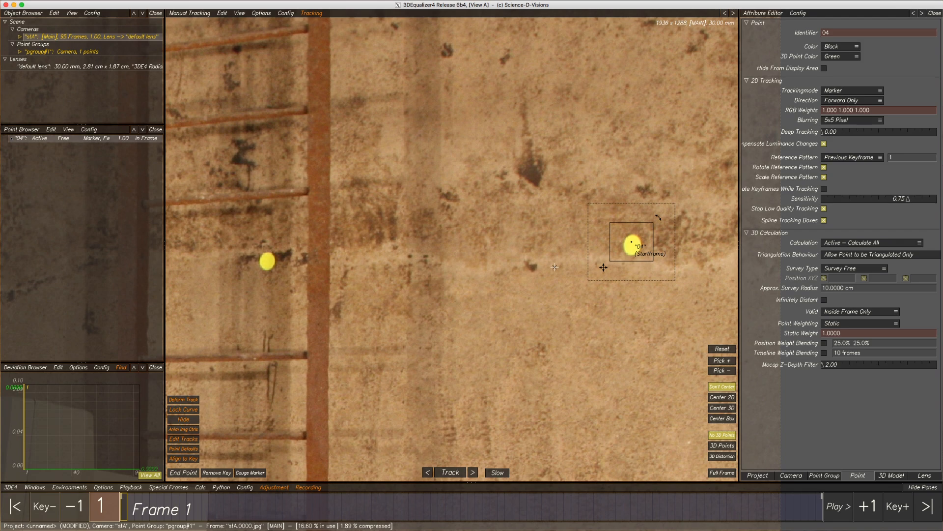
click(250, 473)
click(251, 473)
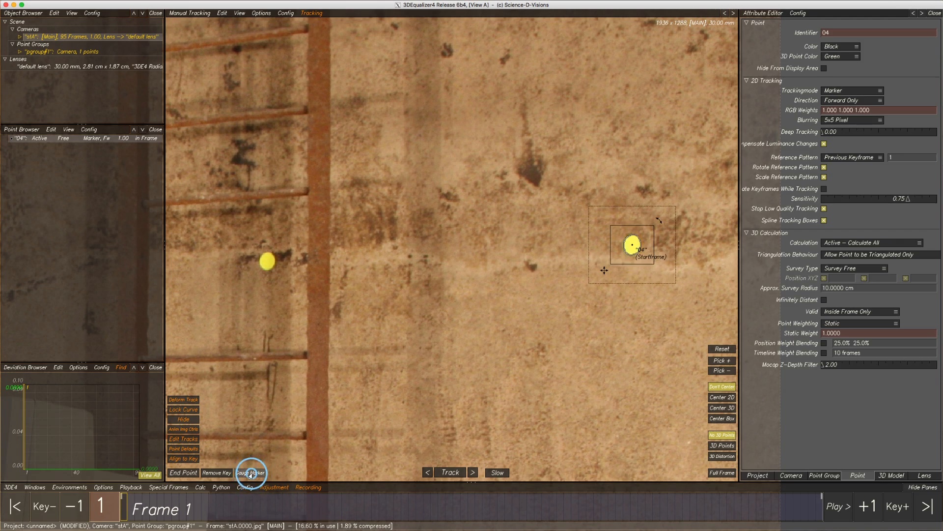
ctrl+right_drag(635, 244, 594, 304)
ctrl+middle_drag(594, 305, 451, 316)
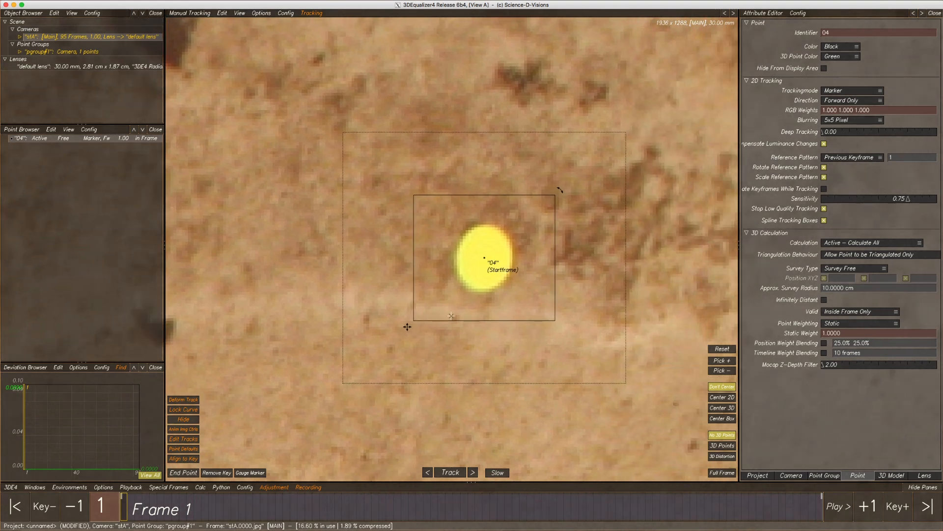
click(251, 472)
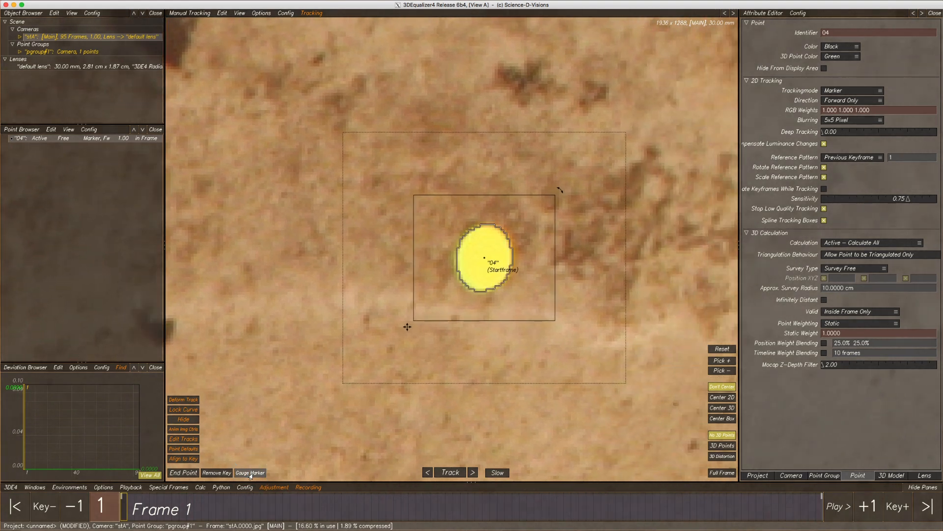
click(251, 473)
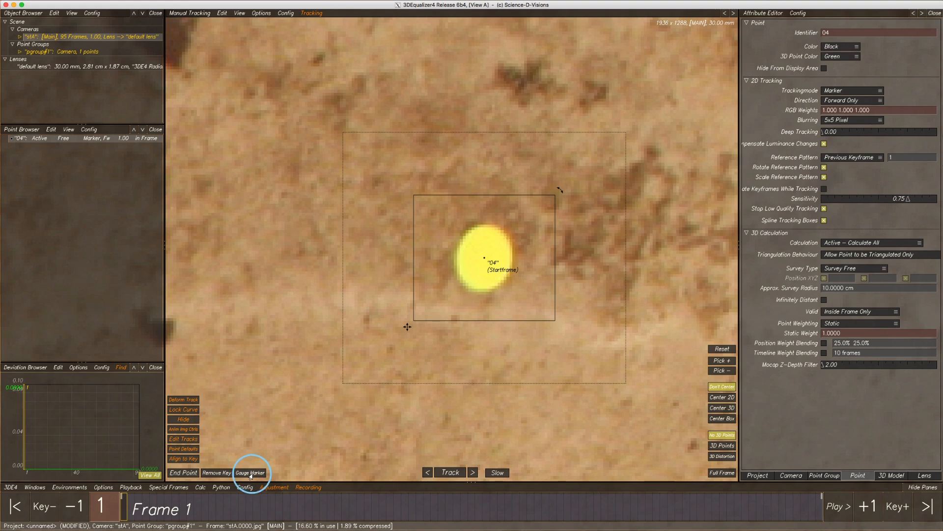
Step: Turn on Gauge Markers Automatically for the manual tracking view
right_drag(451, 371, 309, 363)
mouse_move(309, 363)
middle_down()
mouse_move(356, 250)
mouse_move(438, 142)
middle_up()
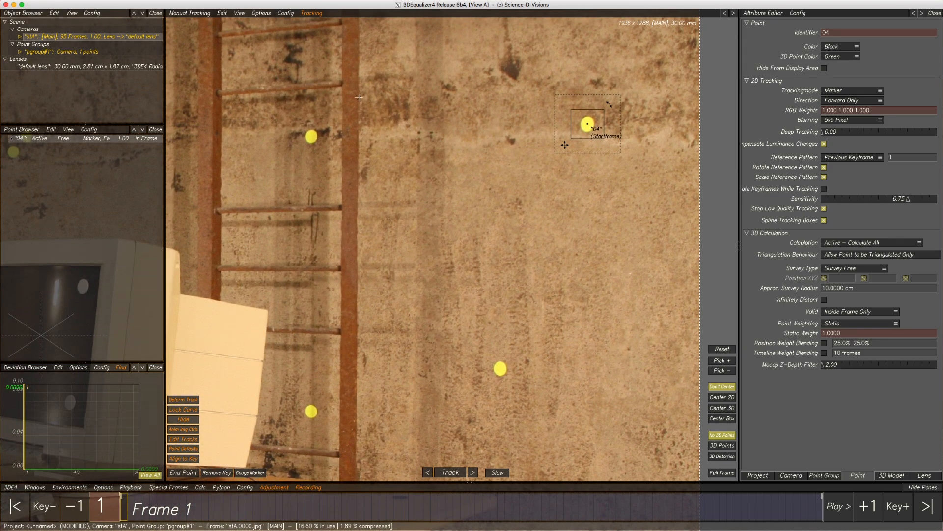
click(261, 13)
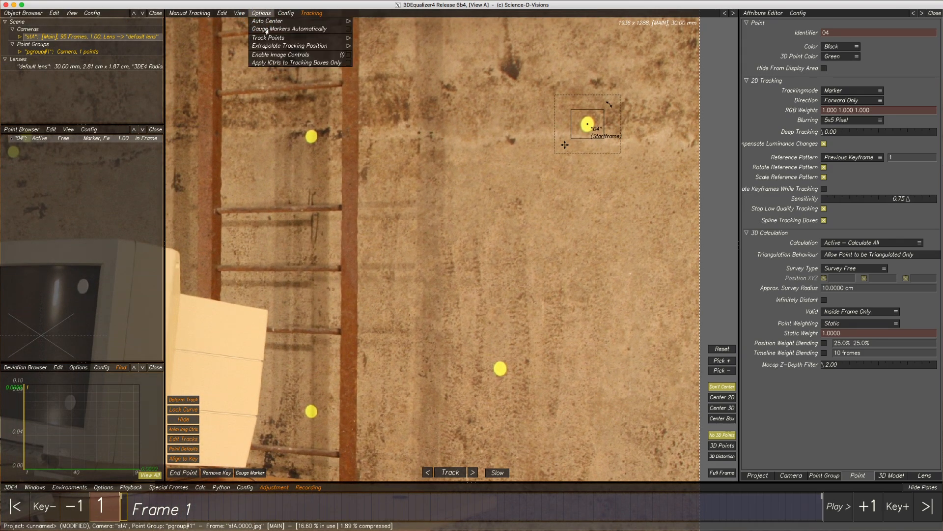
click(312, 30)
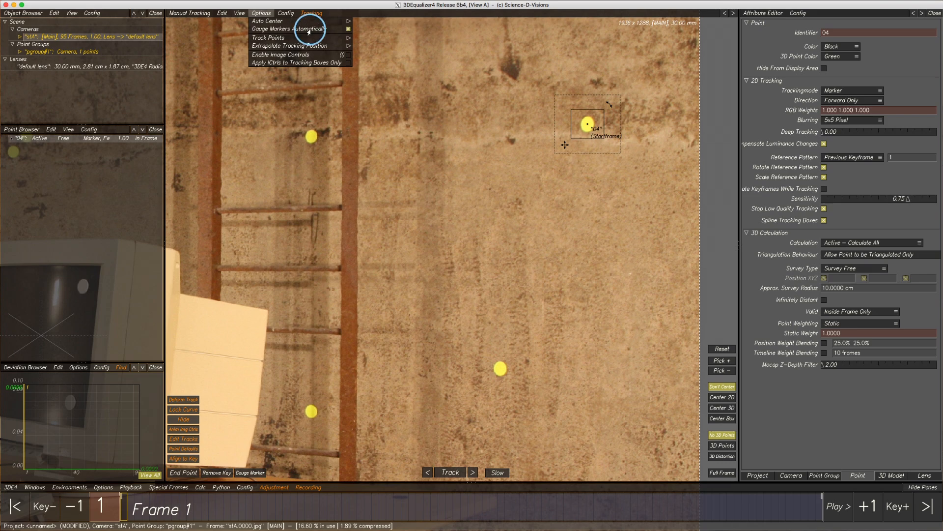
Step: Test automatic gauging by placing point 04 on the neighbouring yellow markers, and return it to the upper marker right of the ladder
click(587, 122)
click(310, 133)
click(500, 369)
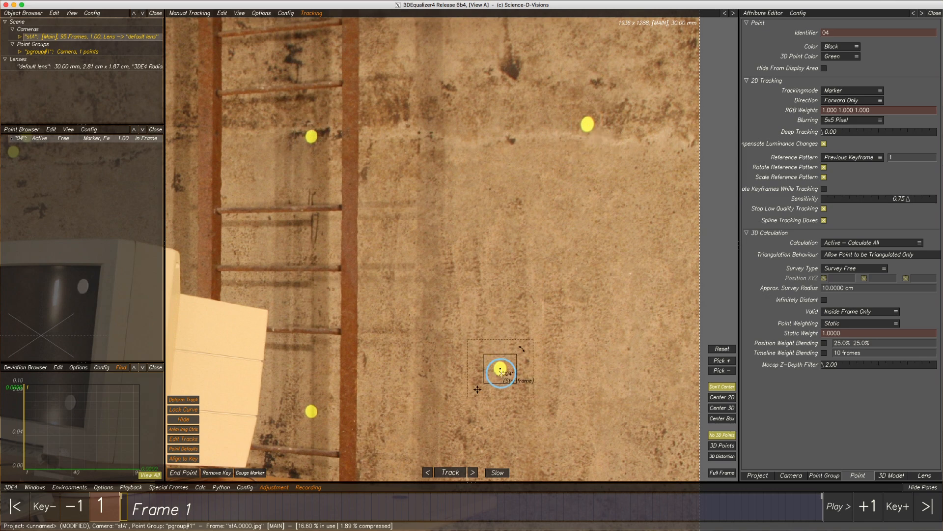
click(311, 421)
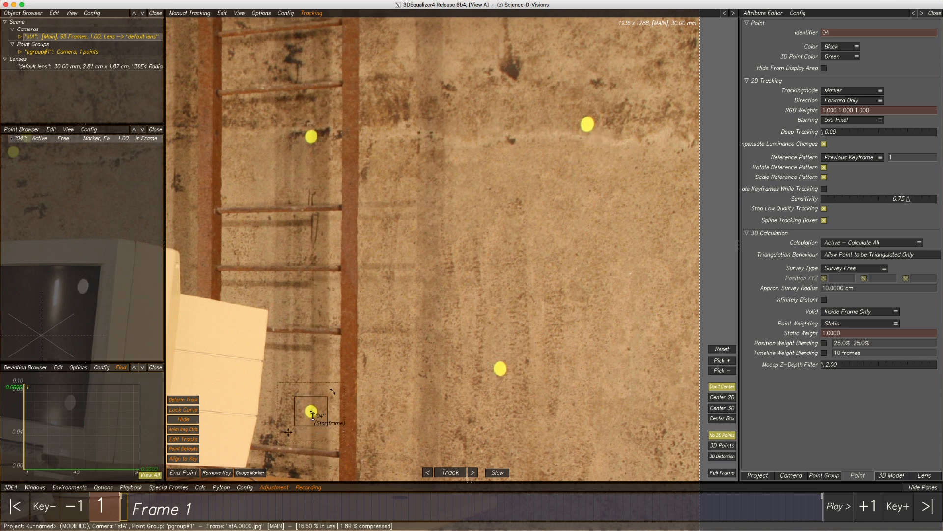
click(586, 122)
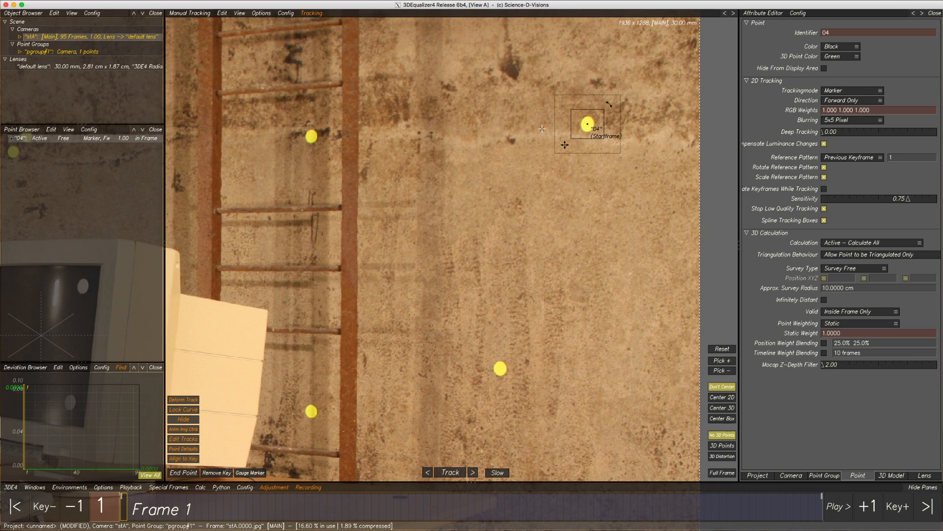
Step: Center the view on the 2D point, enlarge point 04's search area, and track it forward to frame 95
click(722, 397)
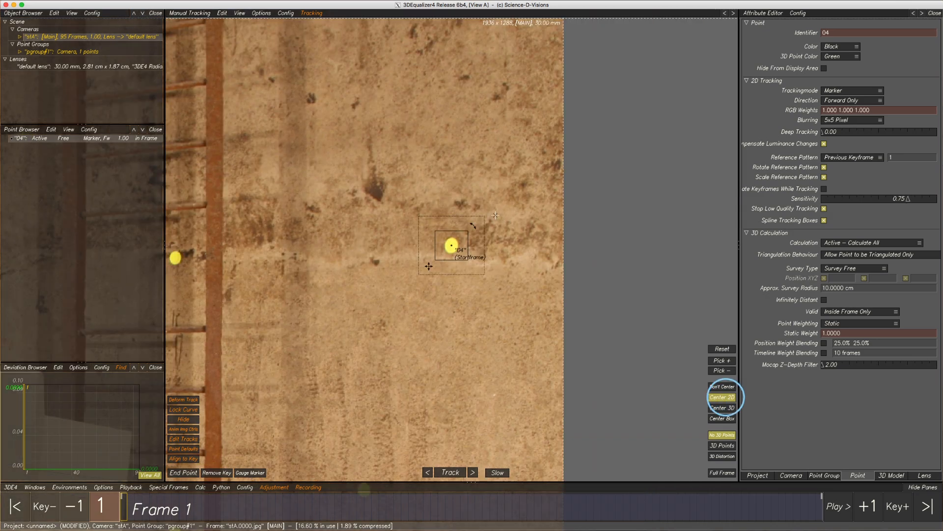
scroll(530, 314, up, 4)
drag(529, 315, 606, 365)
click(451, 472)
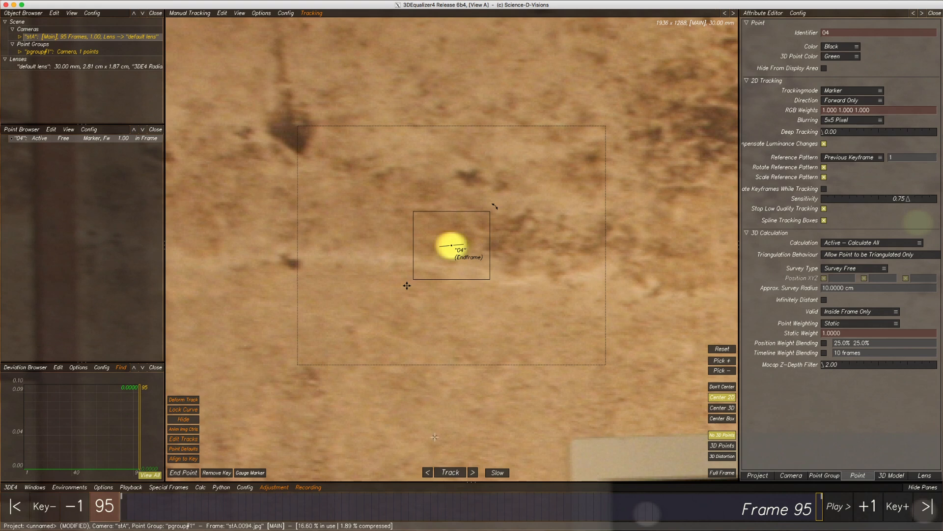
Step: Delete point 04's tracking curve and set its tracking direction to Backward Only
click(222, 13)
click(234, 38)
click(370, 57)
click(850, 100)
click(835, 109)
Step: Track point 04 backward from frame 95 and set an end point partway through the sequence
click(185, 472)
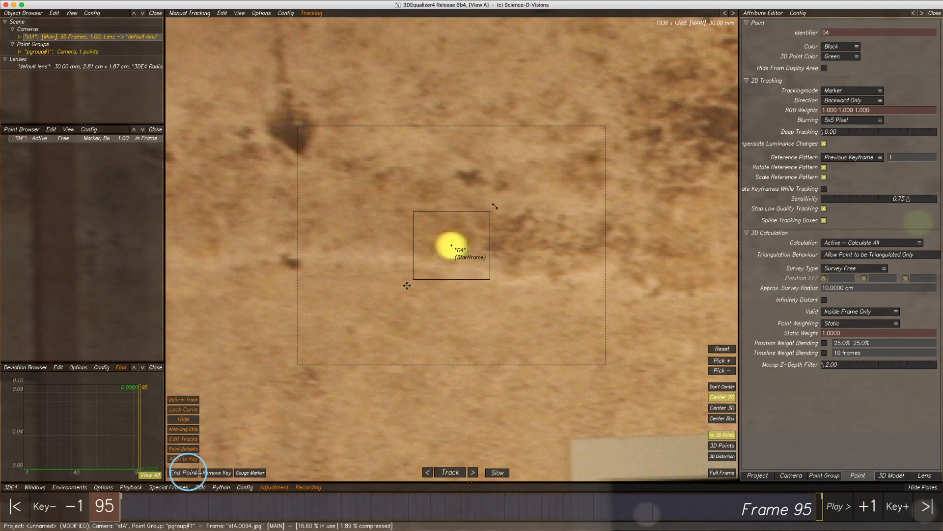
click(452, 472)
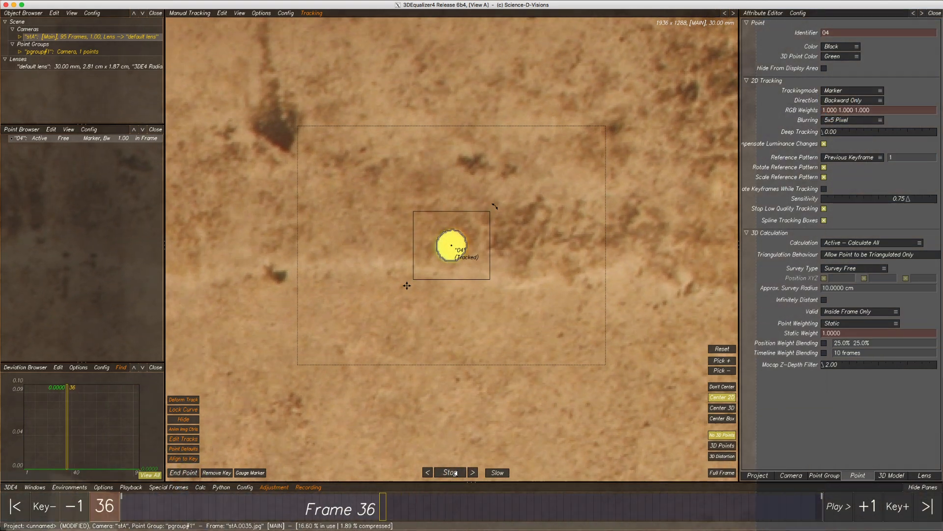
drag(487, 506, 509, 506)
click(174, 473)
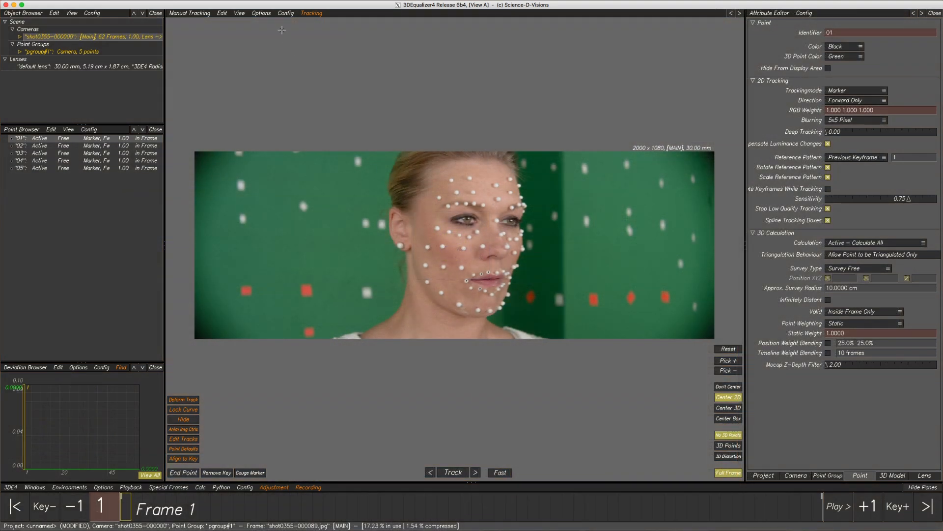
Step: In the face shot project, examine the available Extrapolate Tracking Position modes
click(261, 14)
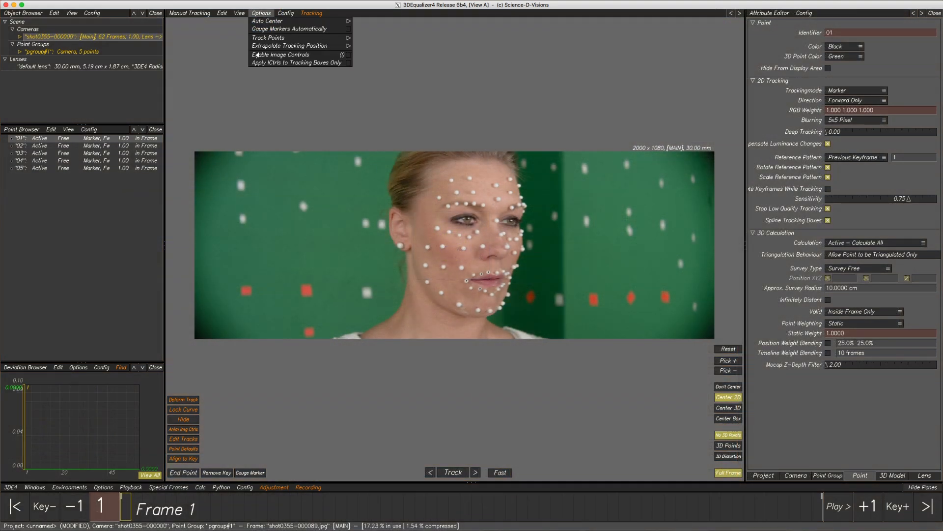
mouse_move(271, 48)
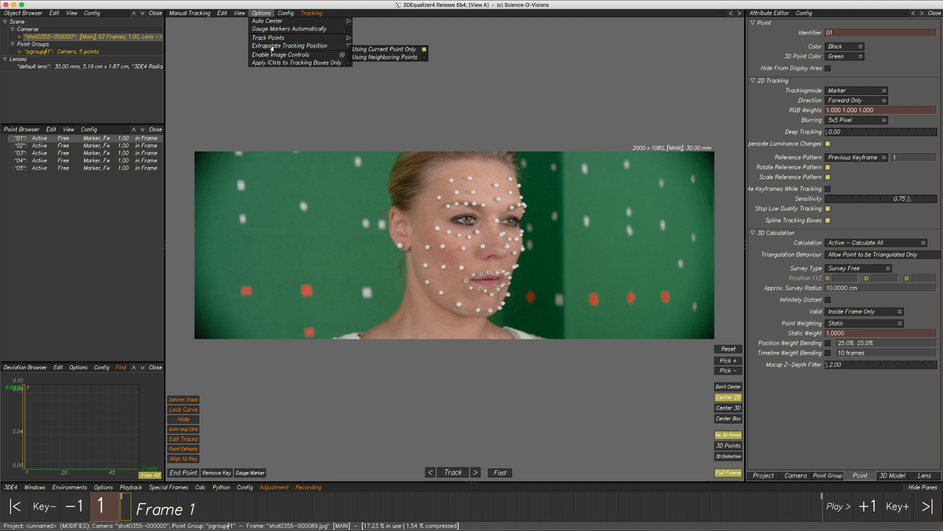
click(262, 14)
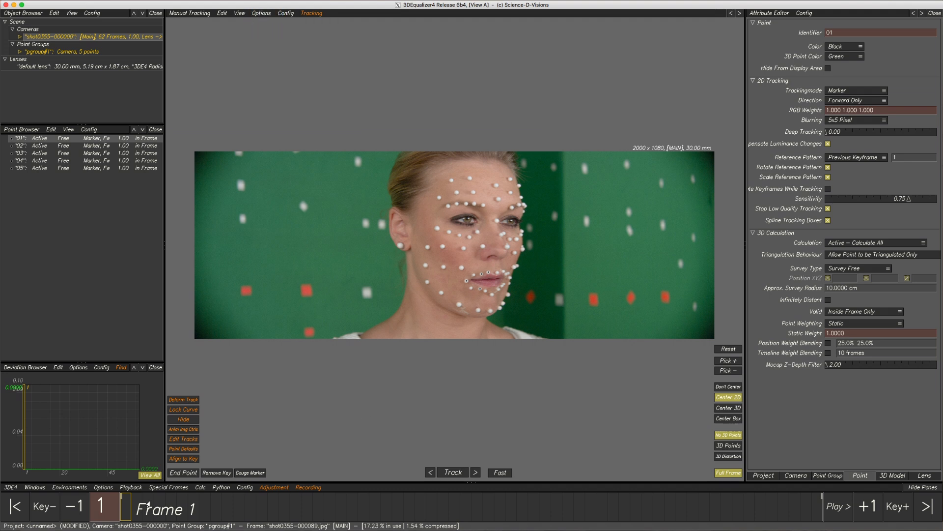
Step: At frame 1, place point 01 on the white marker above the mouth corner and gauge it
drag(126, 513, 101, 499)
scroll(473, 274, up, 10)
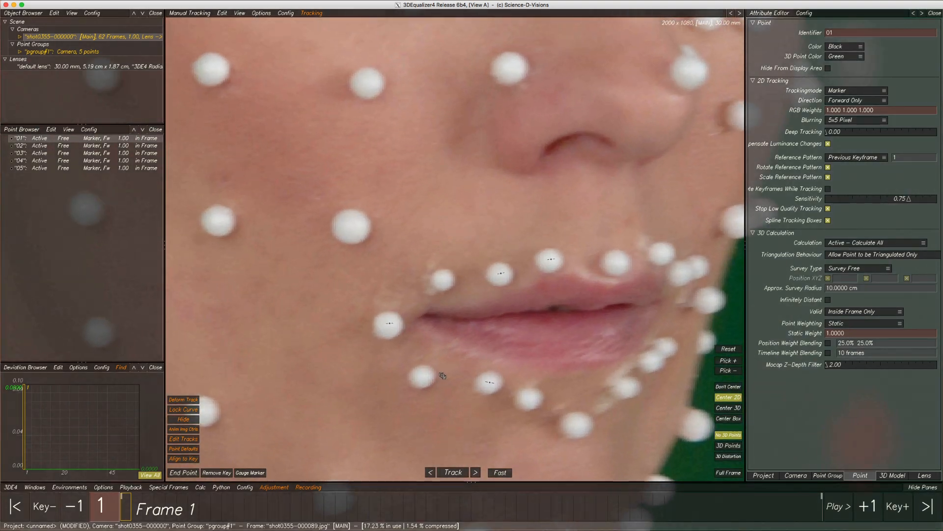
ctrl+click(442, 279)
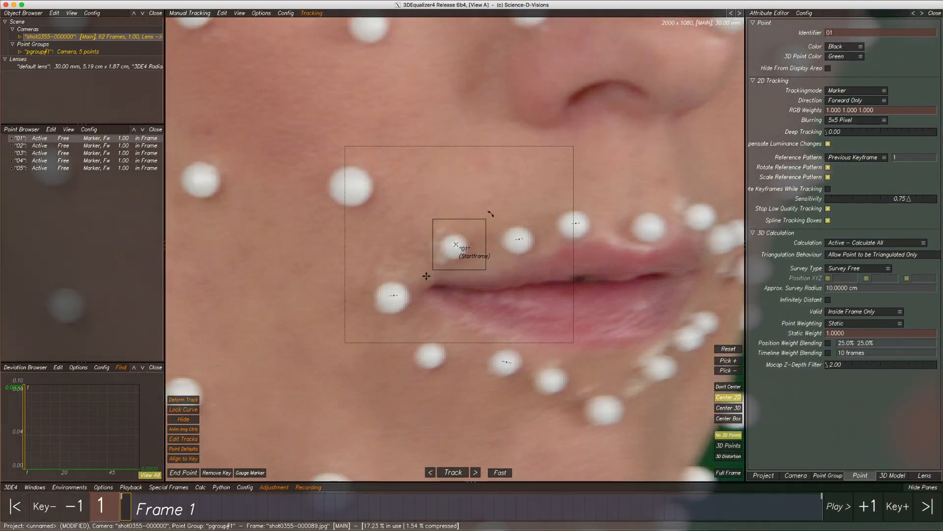
click(250, 472)
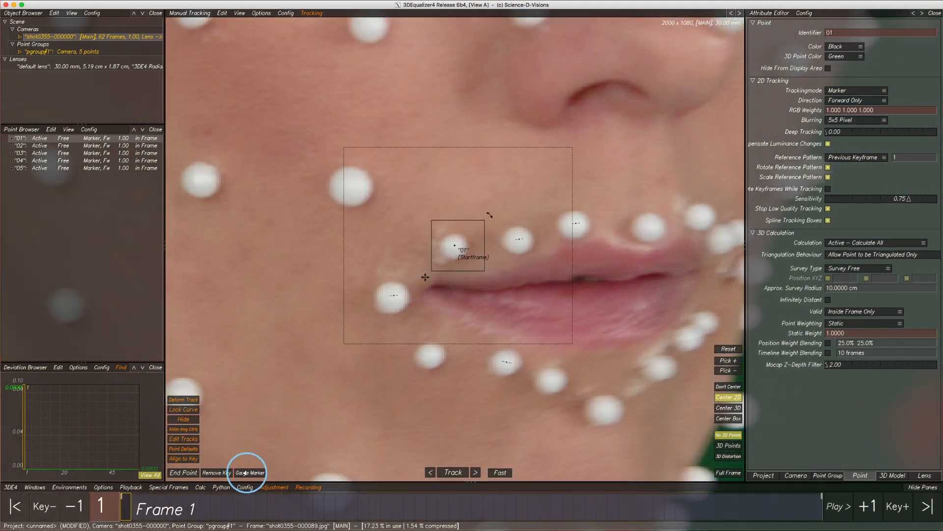
Step: Try tracking point 01 forward with the large search area, stop the tracking, and return to frame 1
click(452, 472)
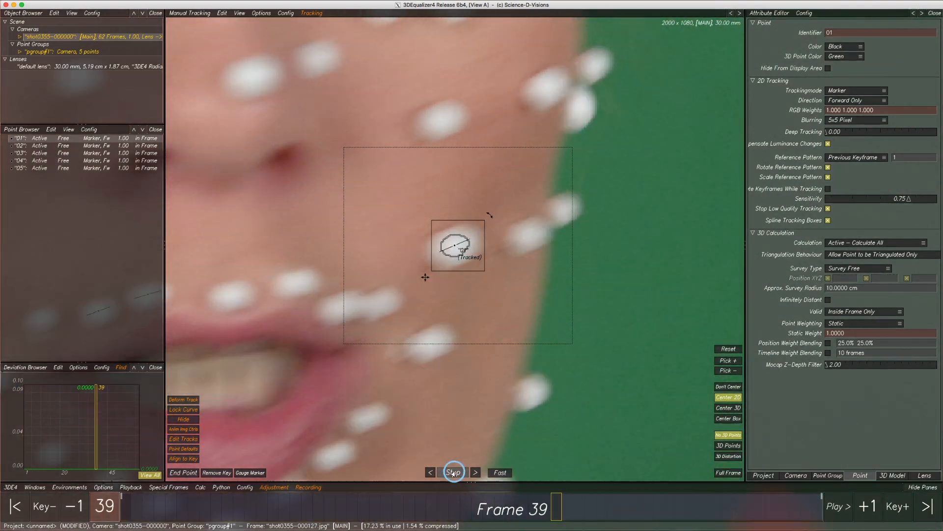
click(453, 473)
drag(581, 504, 109, 480)
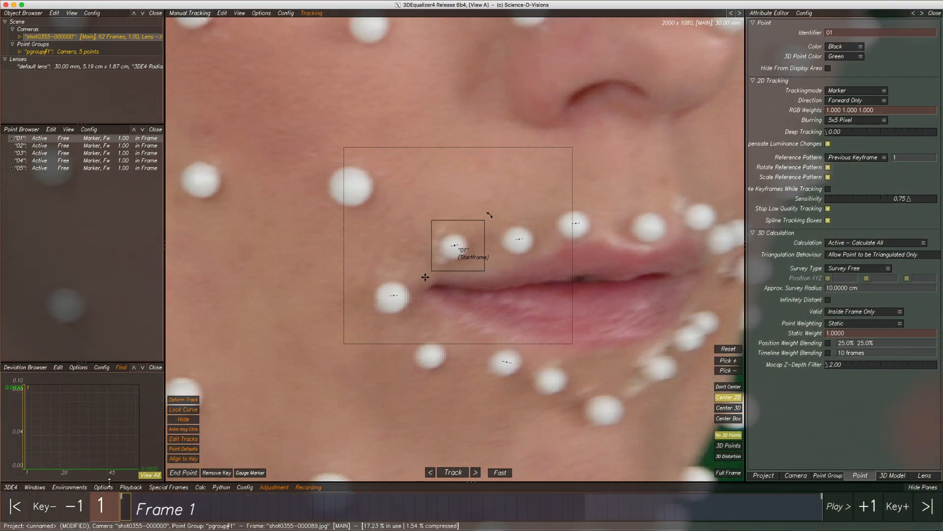
Step: Try tracking point 01 forward with a search area reduced closely around its marker, and return to frame 1
drag(524, 318, 511, 290)
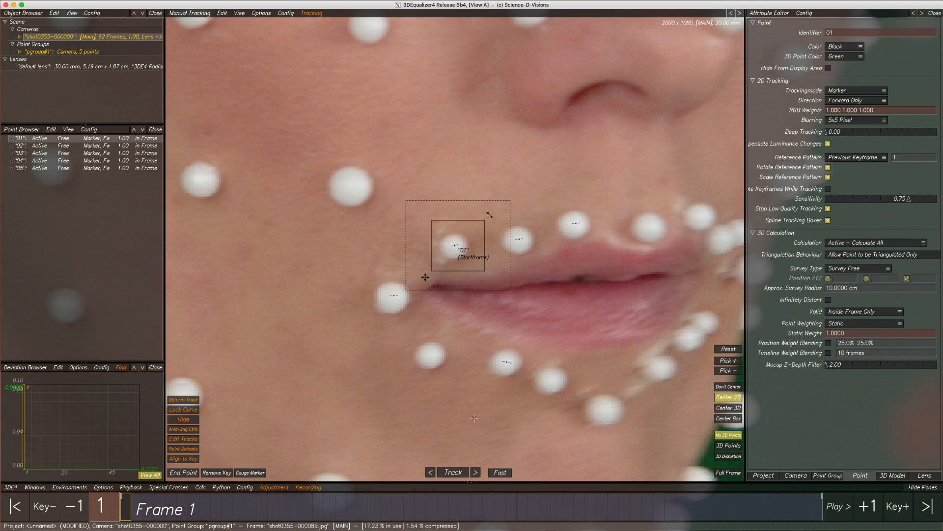
click(453, 472)
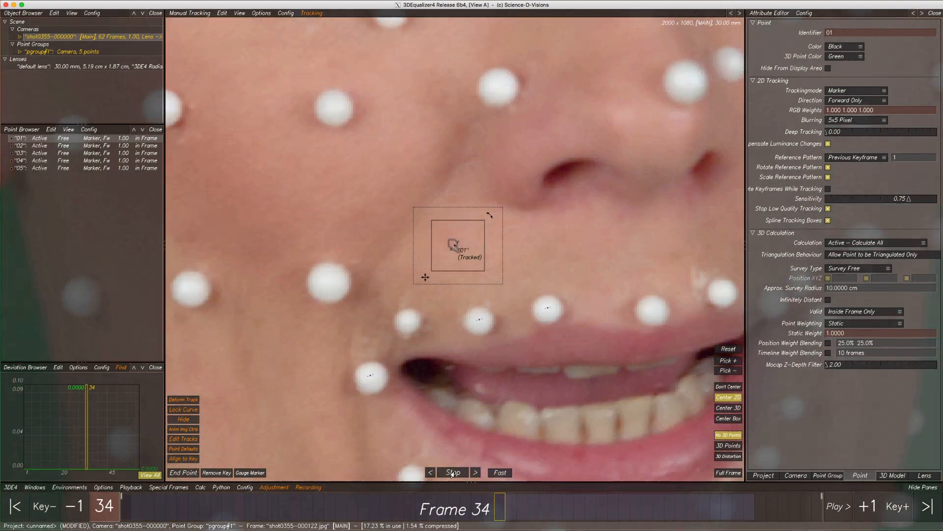
click(453, 473)
drag(554, 510, 125, 501)
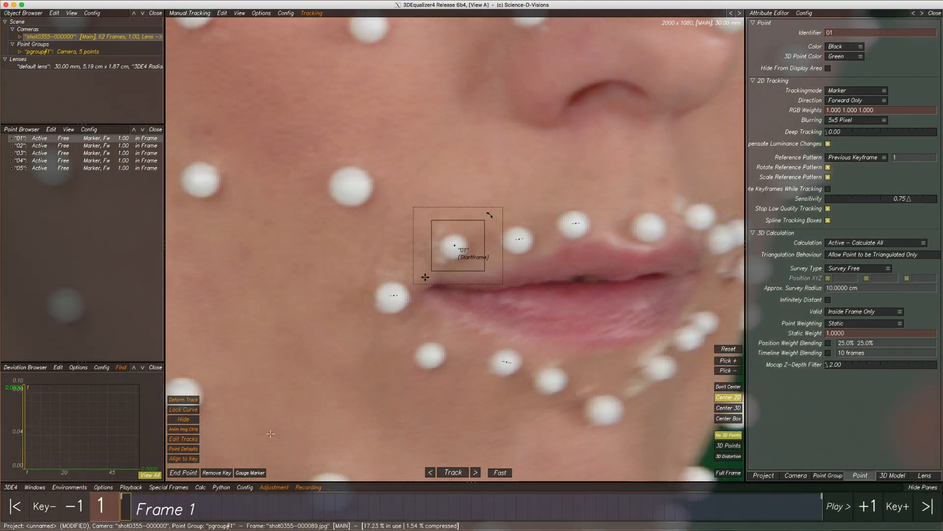
Step: Enlarge point 01's search area moderately and select points 02 to 05
drag(501, 282, 536, 313)
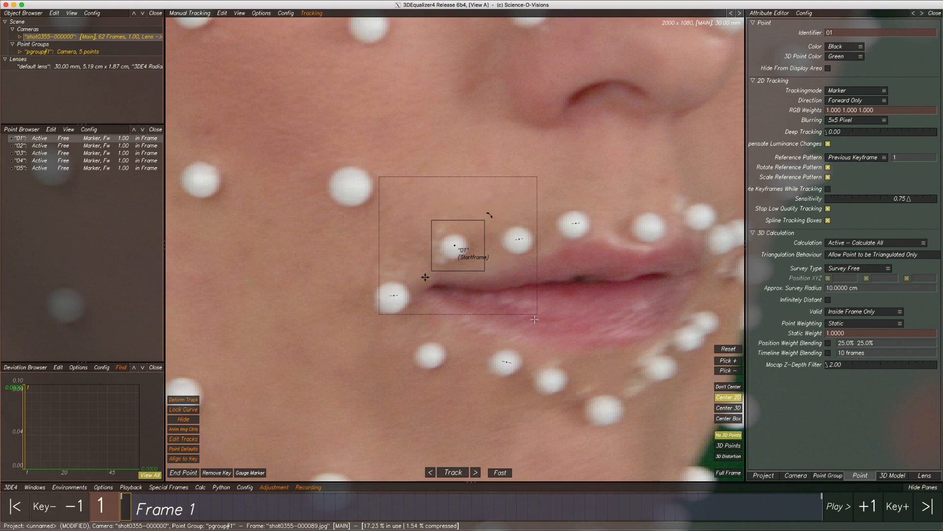
drag(96, 147, 92, 171)
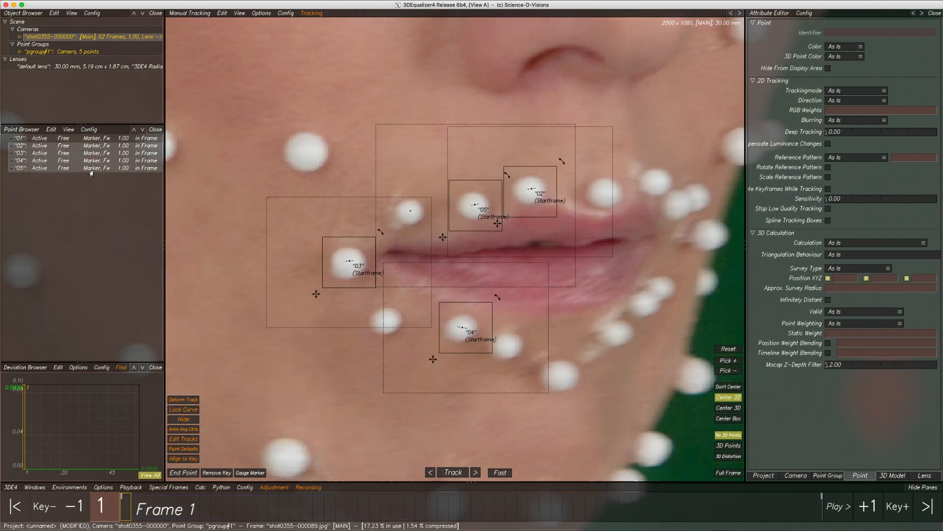
Step: For point 01 at frame 1, set tracking position extrapolation to use neighboring points, and track the point forward
mouse_move(127, 509)
mouse_down()
mouse_move(818, 508)
mouse_move(124, 508)
mouse_up()
click(96, 139)
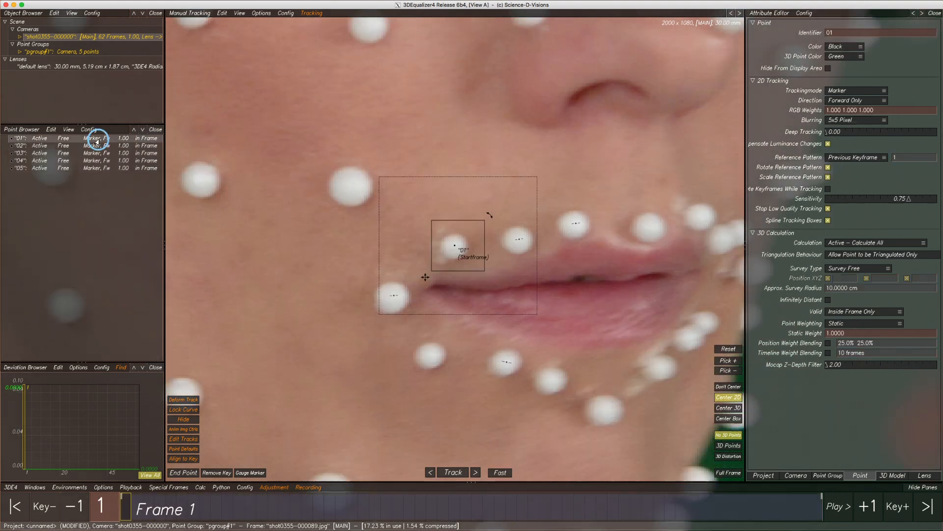
click(261, 14)
mouse_move(334, 46)
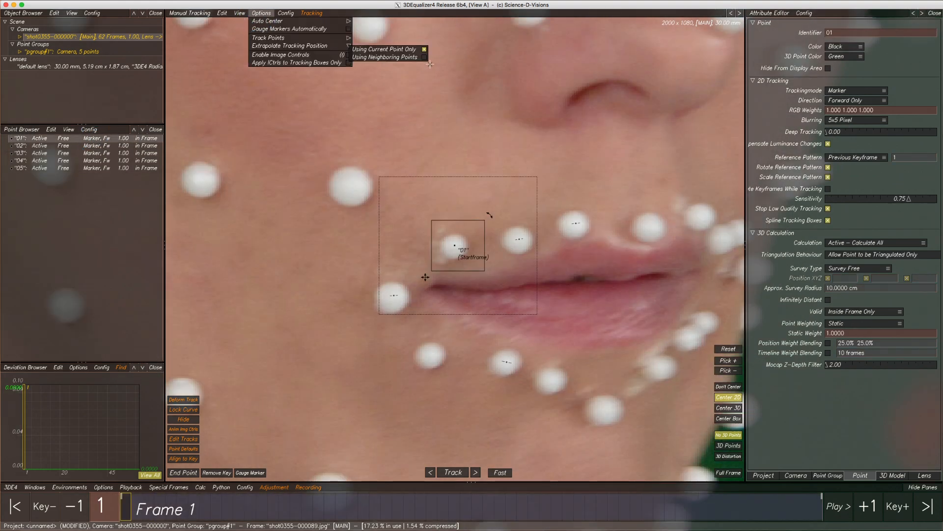
click(386, 57)
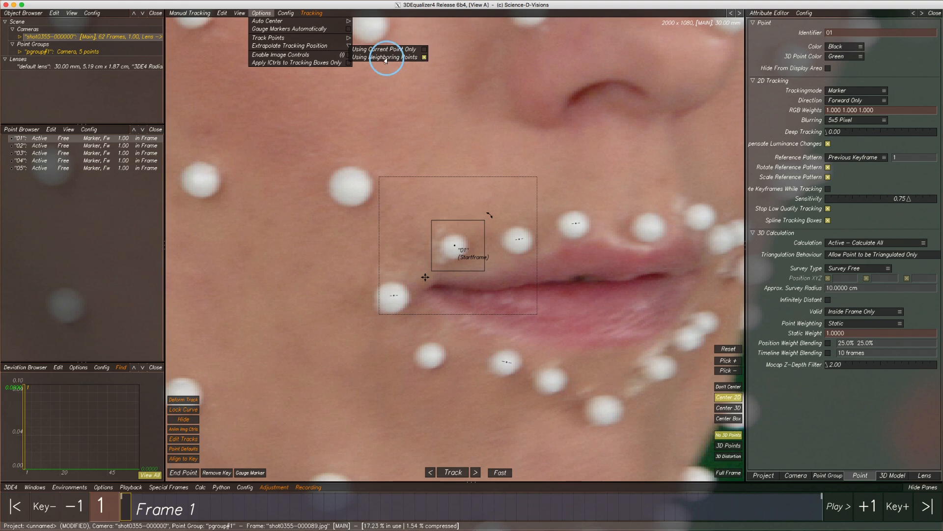
click(452, 472)
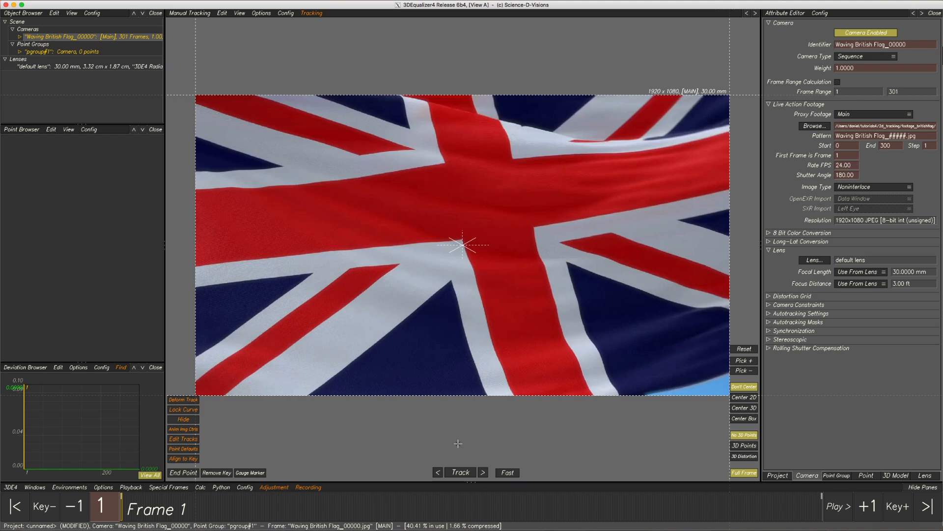
Step: Scrub through the flag footage, place point 02 on the blue triangle's tip at frame 1, and enlarge its search area with 2D centering enabled
drag(132, 515, 831, 514)
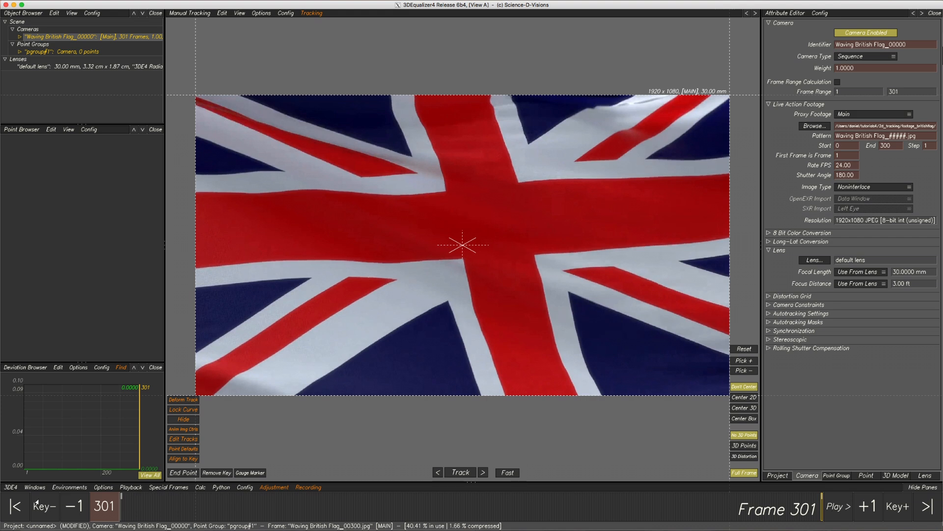
click(15, 506)
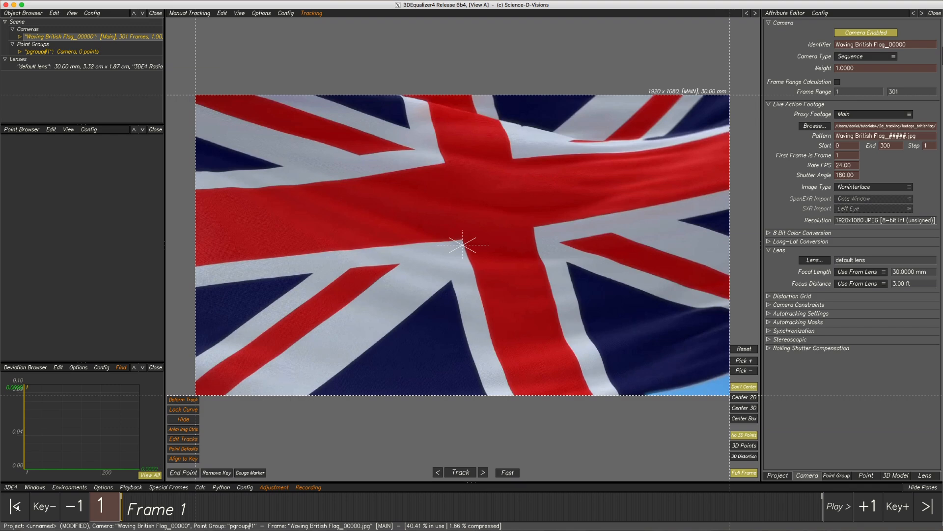
ctrl+right_drag(456, 275, 443, 304)
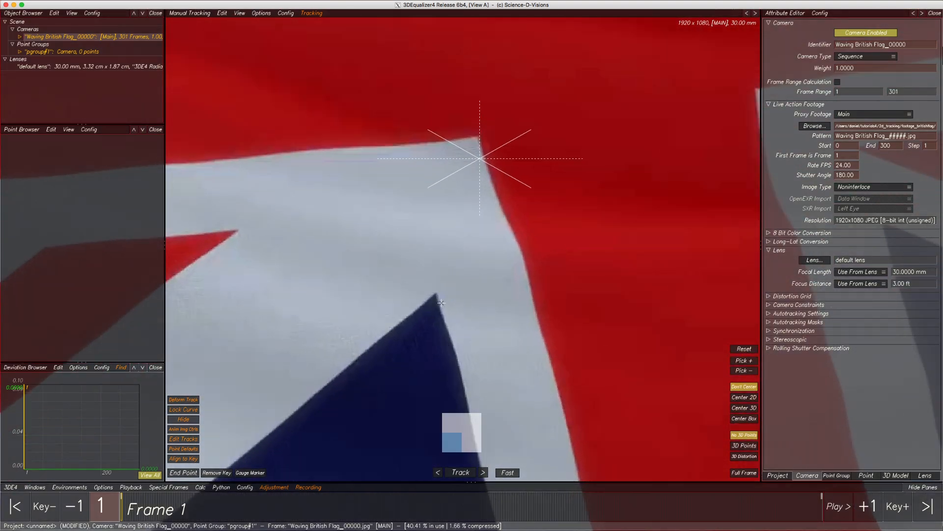
ctrl+click(436, 295)
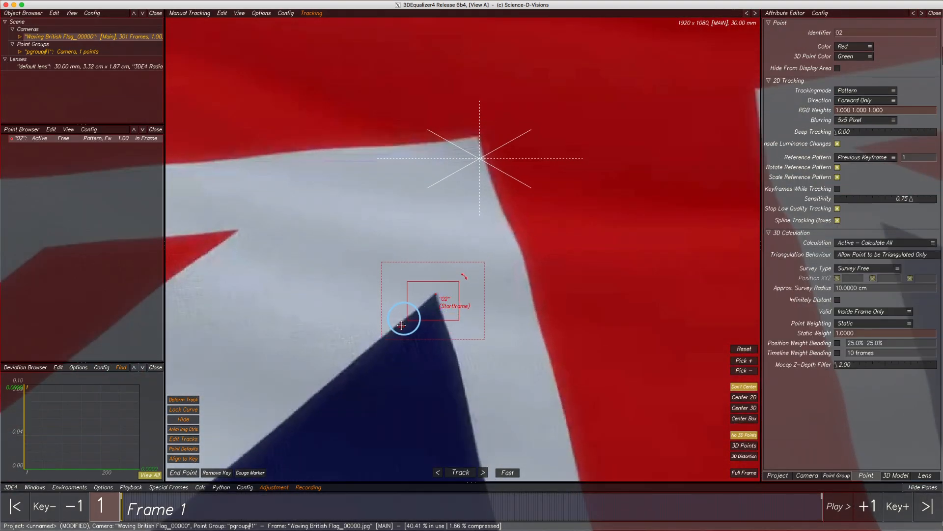
drag(485, 338, 553, 389)
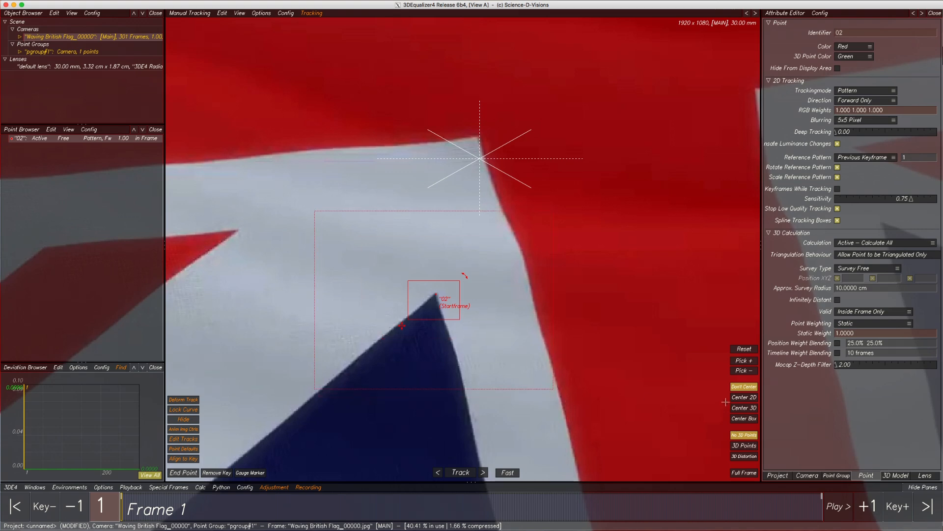
click(744, 397)
Step: Try tracking point 02 forward in Pattern mode, ending and resuming the track near frame 15, and return to frame 1
click(460, 473)
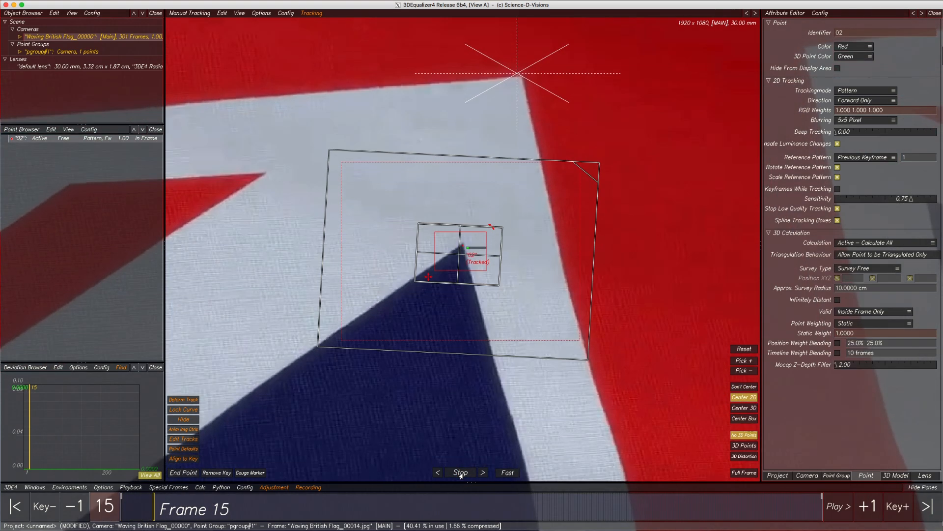
drag(174, 511, 155, 509)
click(183, 472)
click(461, 472)
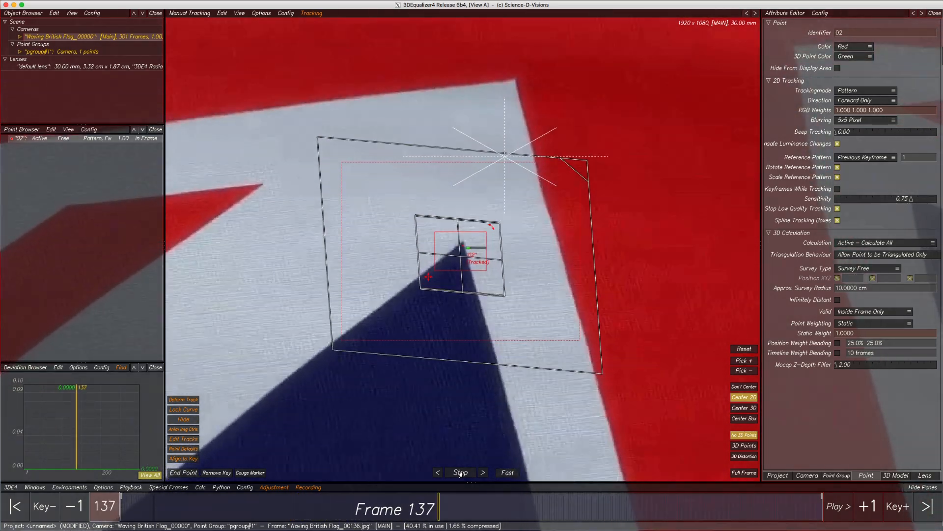
click(461, 473)
drag(427, 501, 112, 492)
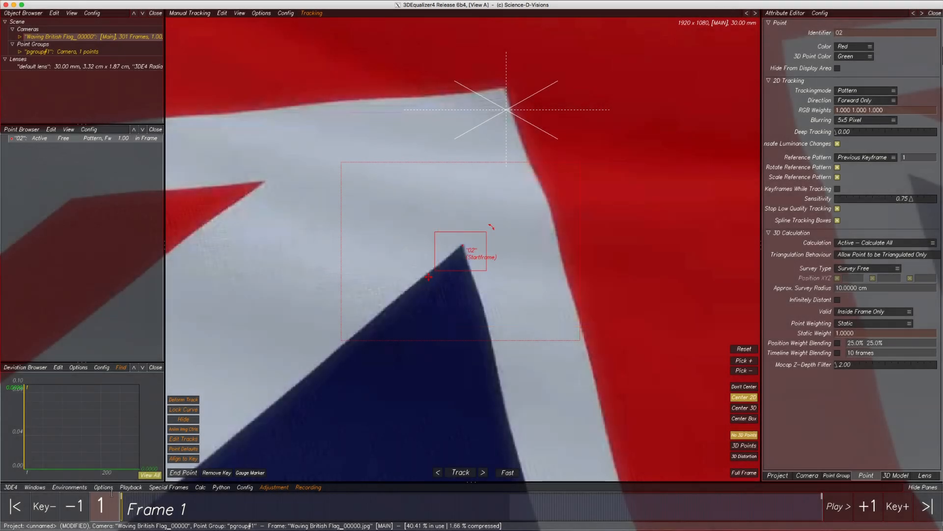
Step: End point 02's track at frame 1 and set its tracking mode to Edge/Corner
key(e)
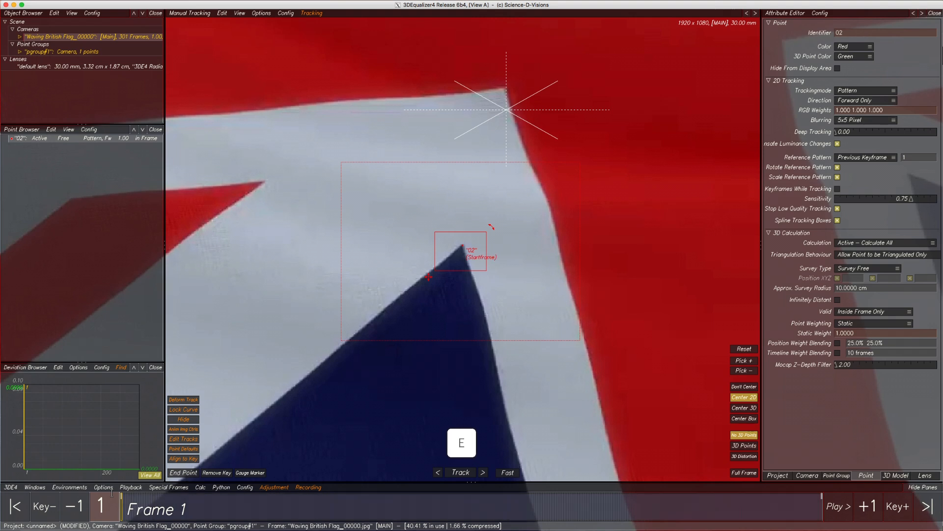
click(842, 91)
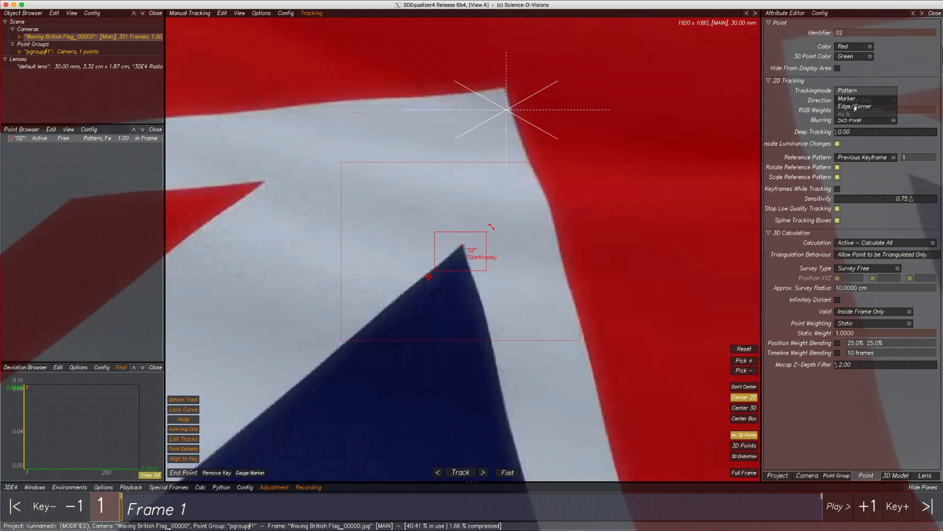
click(855, 107)
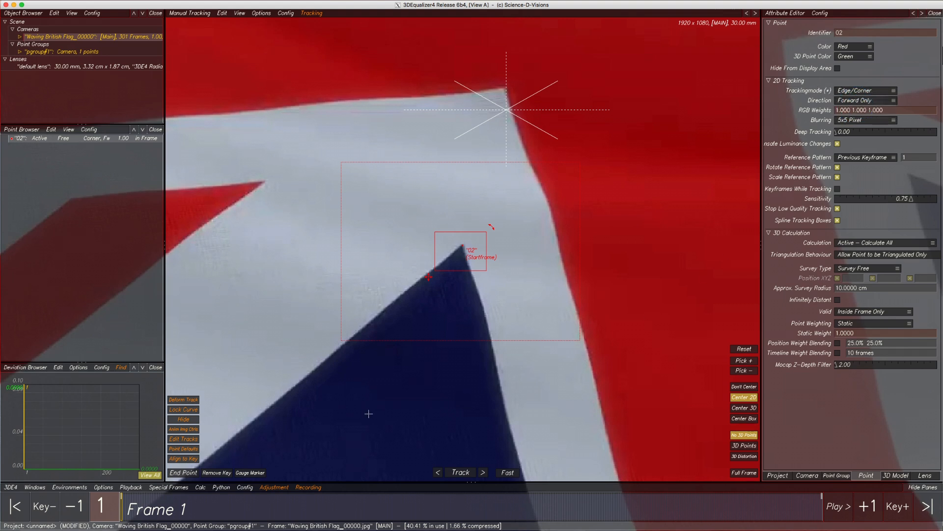
Step: Gauge point 02 onto the blue triangle's corner and track it forward in Edge/Corner mode
click(247, 473)
click(247, 474)
click(247, 474)
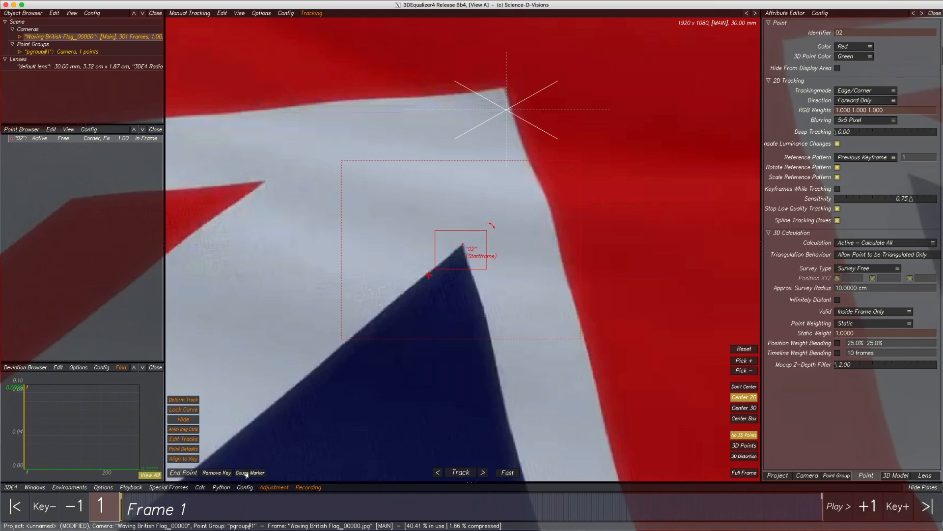
click(459, 473)
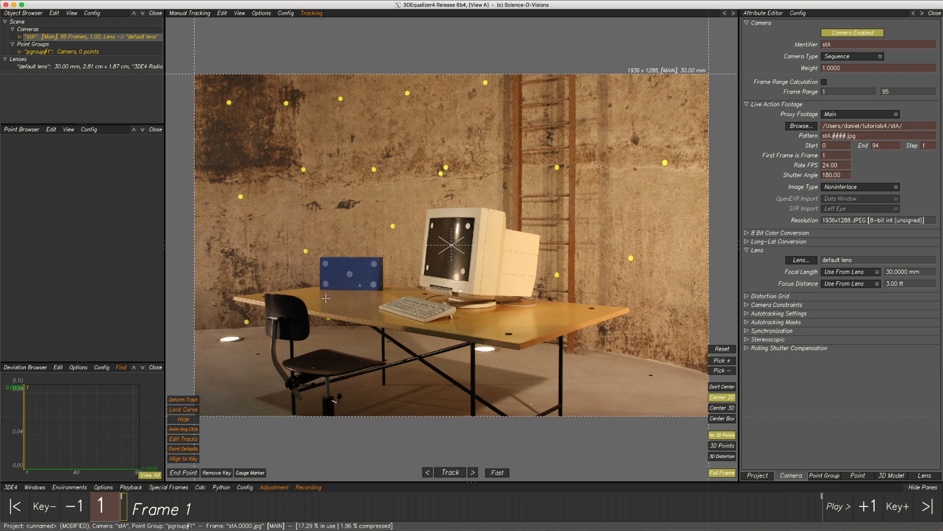
Step: In the desk footage, place point 02 on the plain blue area between the box's dots, color it white, and enlarge its search area
scroll(340, 274, up, 10)
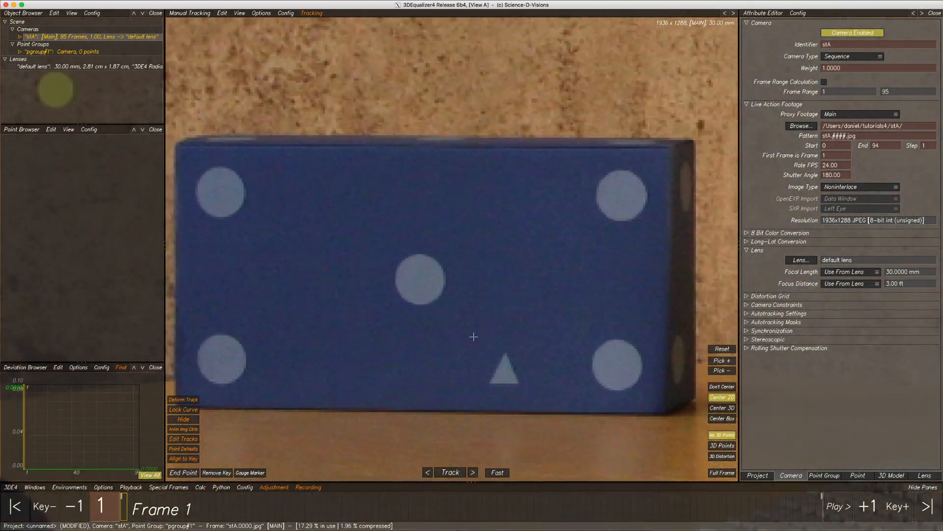
ctrl+click(554, 271)
click(840, 47)
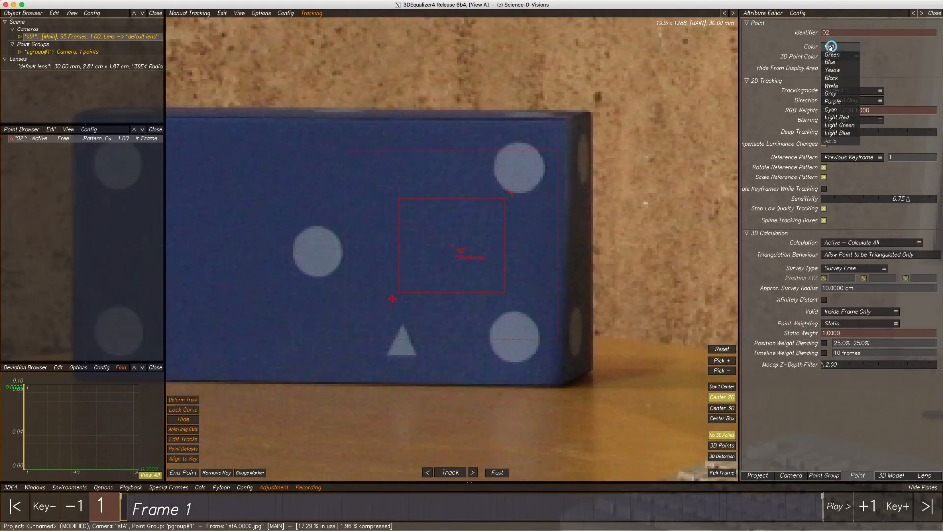
click(837, 87)
drag(557, 339, 634, 405)
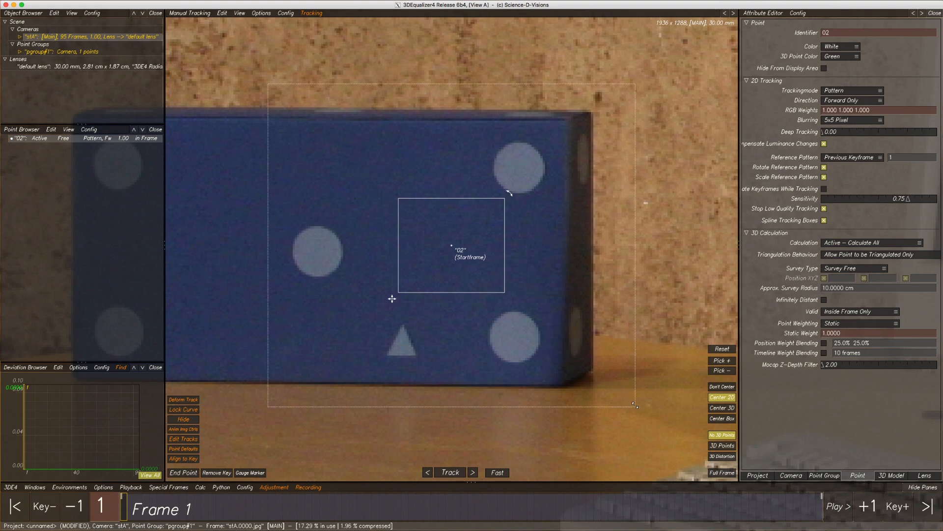
Step: Try tracking point 02 forward with its pattern area covering only plain blue surface, and return to frame 1
click(451, 472)
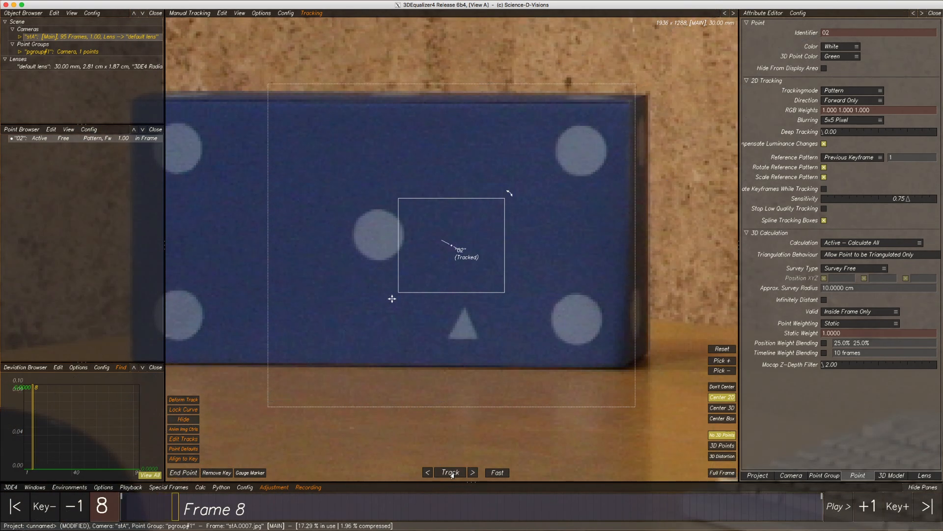
drag(201, 504, 97, 512)
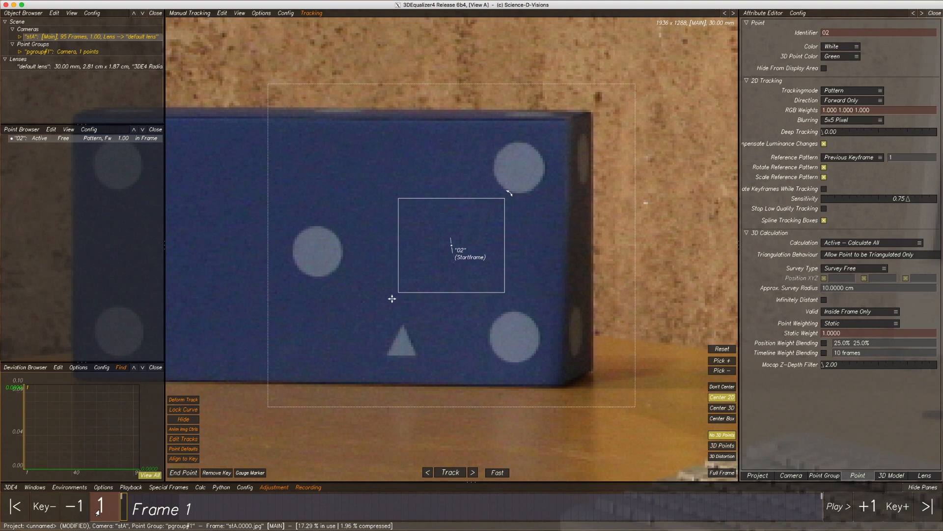
Step: Enlarge point 02's pattern area to include the surrounding dots, widen its search area, track it to the last frame, and return to frame 1
drag(503, 291, 537, 349)
drag(398, 199, 303, 142)
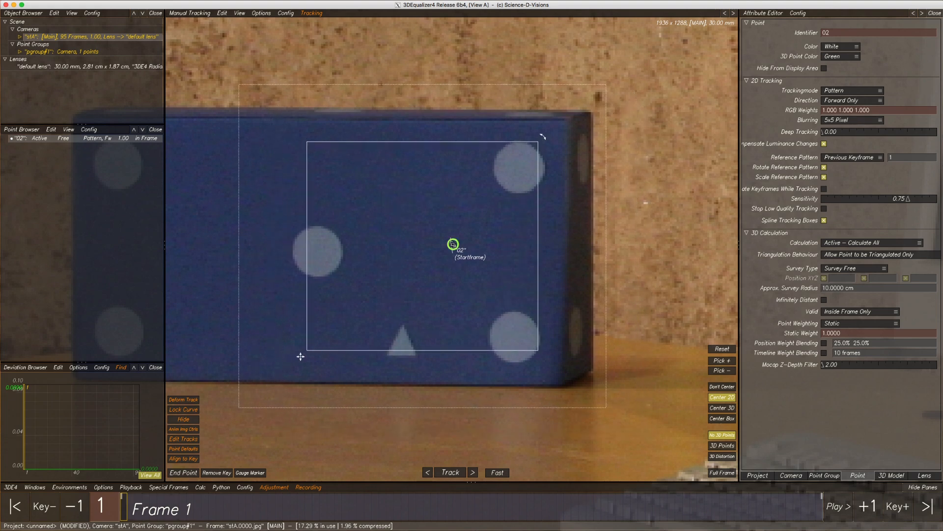
scroll(452, 246, down, 5)
drag(530, 326, 573, 358)
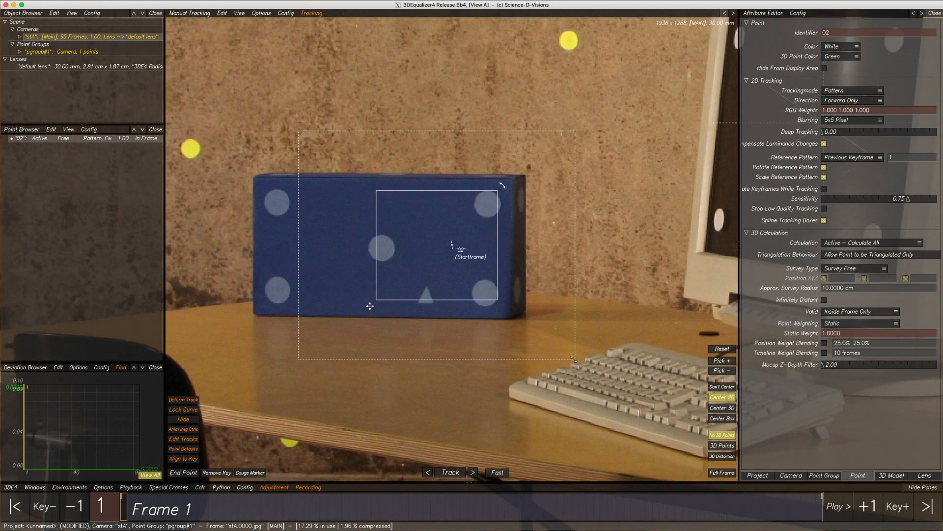
click(450, 473)
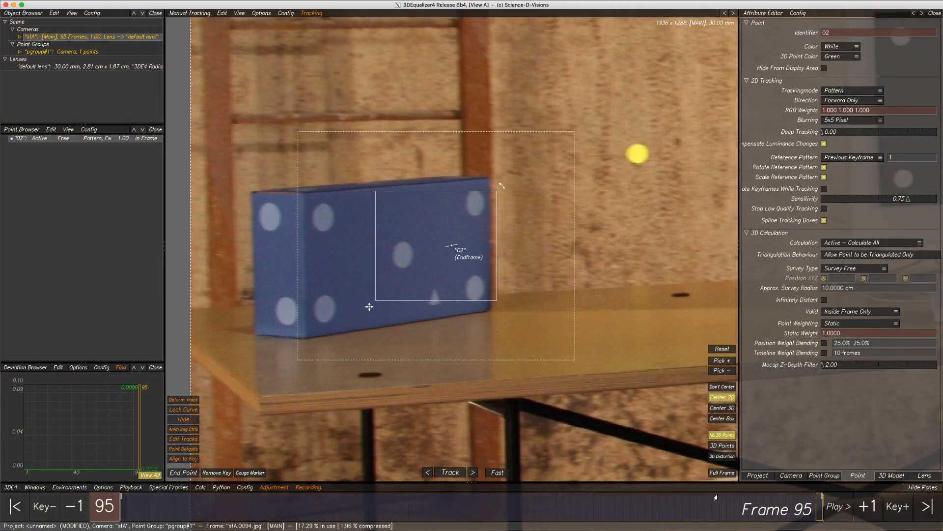
drag(820, 511, 116, 504)
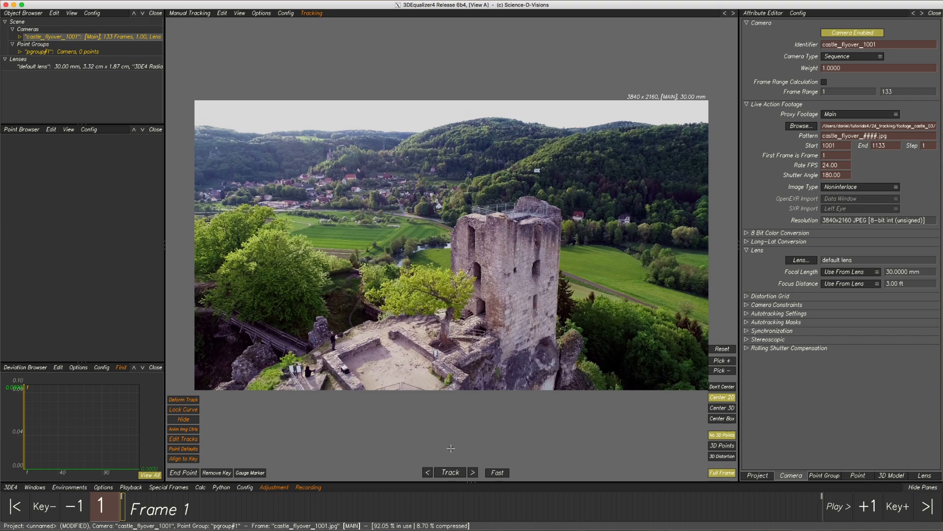
Step: Hide the side panes, play the castle flyover footage to its end, and return to frame 1
key(Tab)
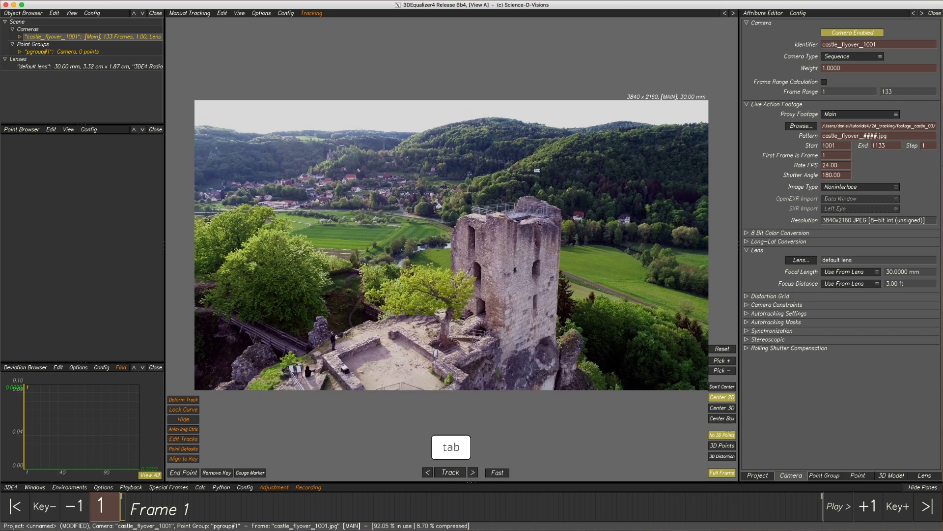
key(Tab)
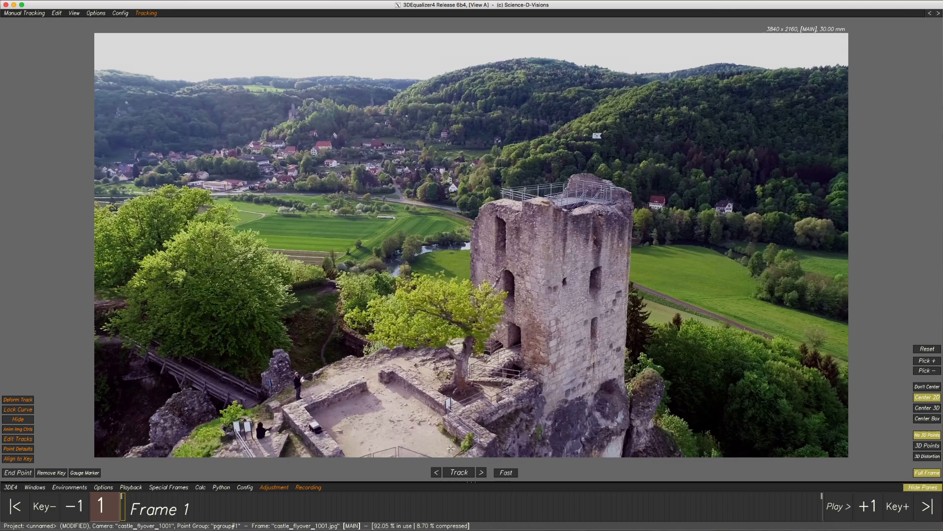
click(831, 507)
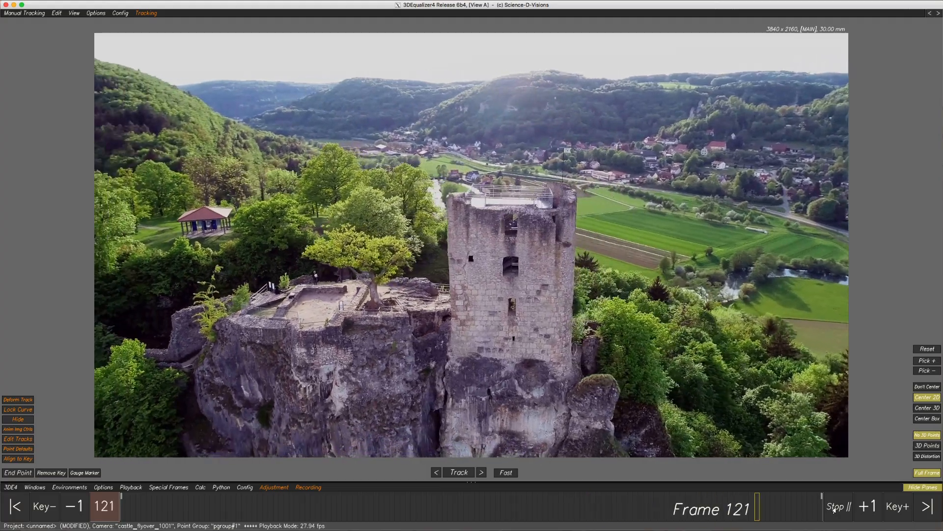
click(835, 508)
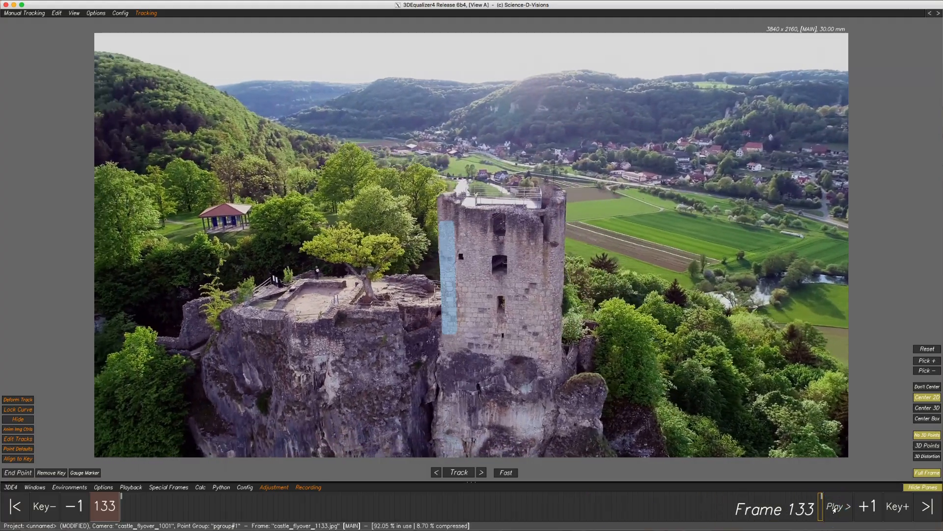
drag(819, 509, 104, 516)
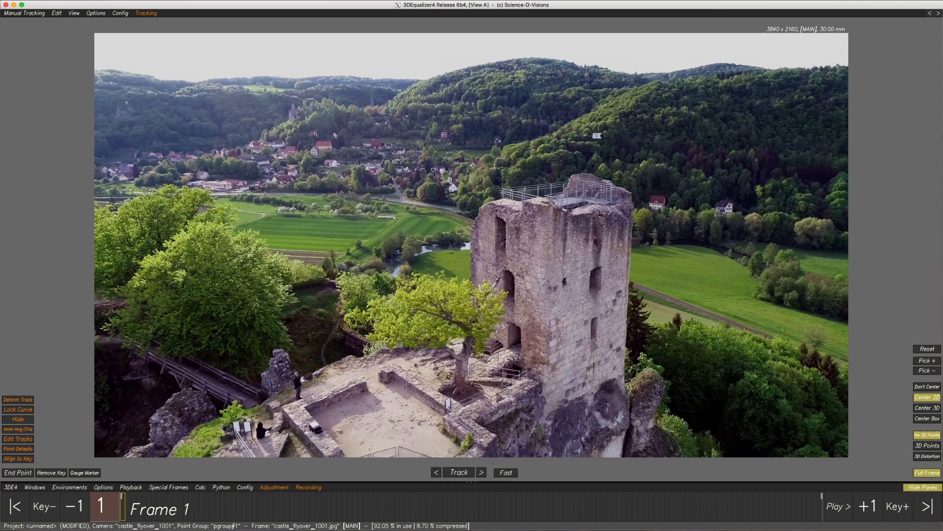
Step: Place point 02 on the castle tower's stone wall between the window openings and set its color to white
right_drag(544, 241, 515, 328)
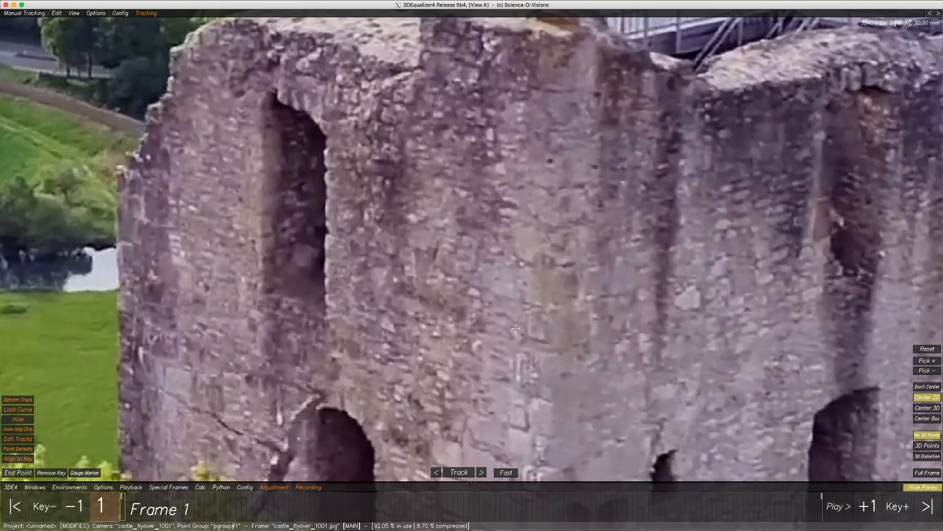
ctrl+click(556, 266)
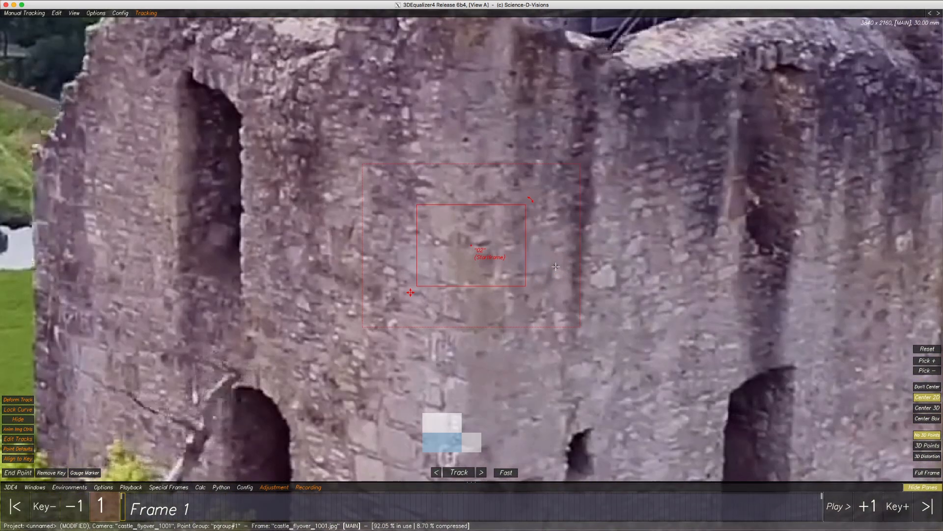
key(Tab)
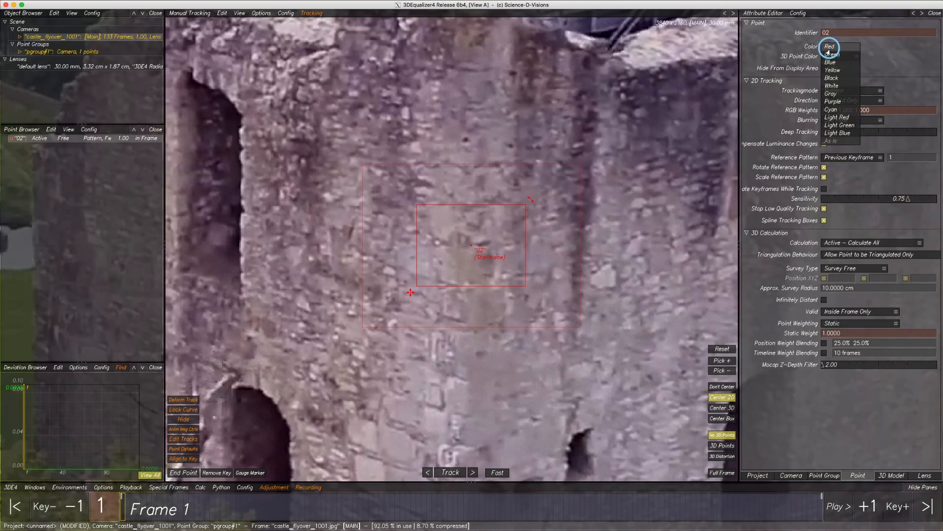
key(Tab)
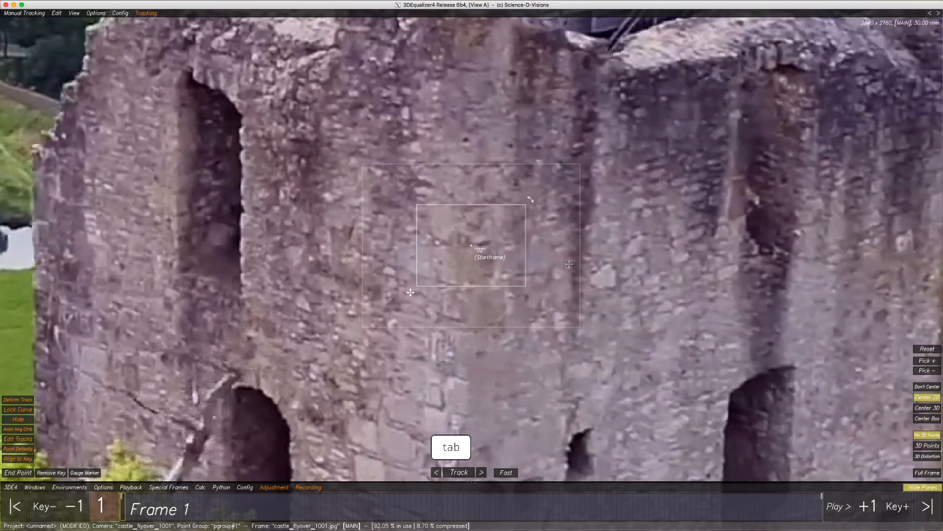
Step: Try tracking point 02 forward to frame 84 with its pattern area centred on the point, and return to frame 1
click(459, 473)
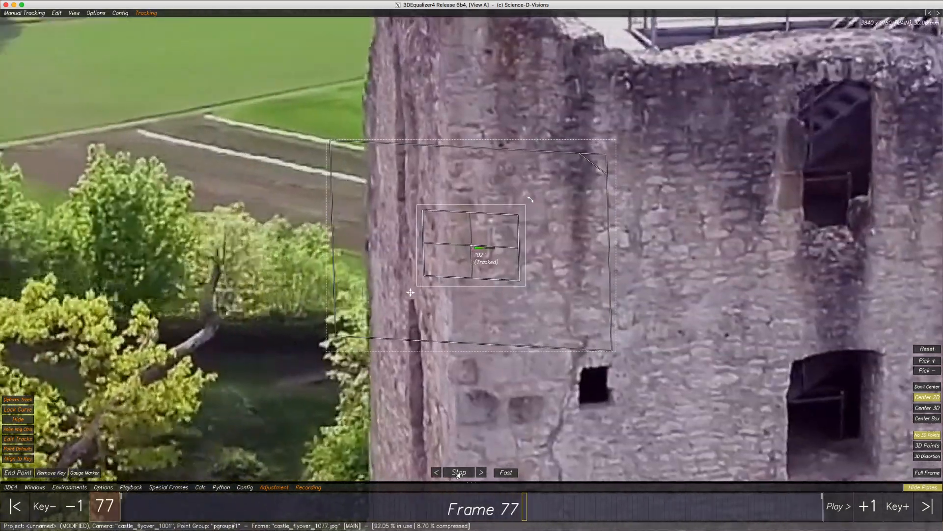
click(458, 472)
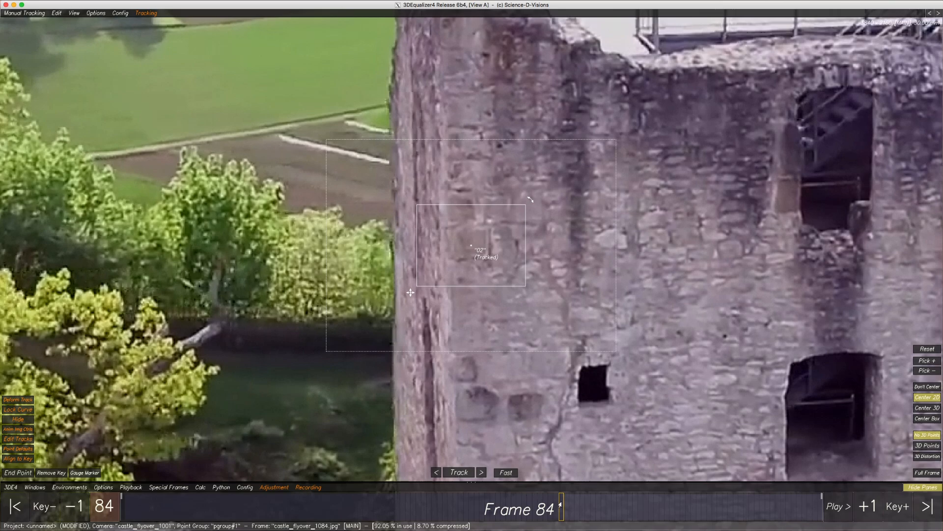
drag(560, 504, 114, 498)
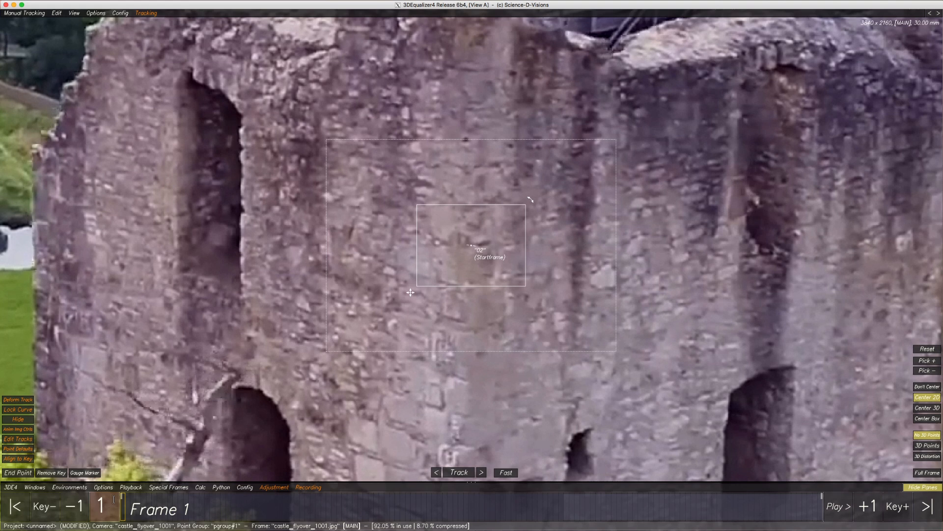
Step: Offset point 02's pattern area onto the wall to its right, make it narrower and taller, track it to the last frame, and return to frame 1
drag(410, 292, 459, 280)
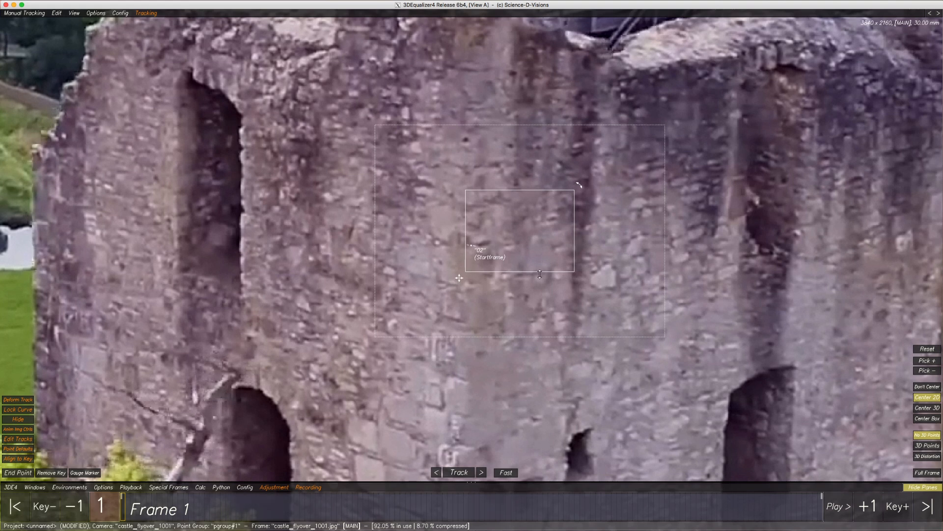
drag(573, 272, 560, 302)
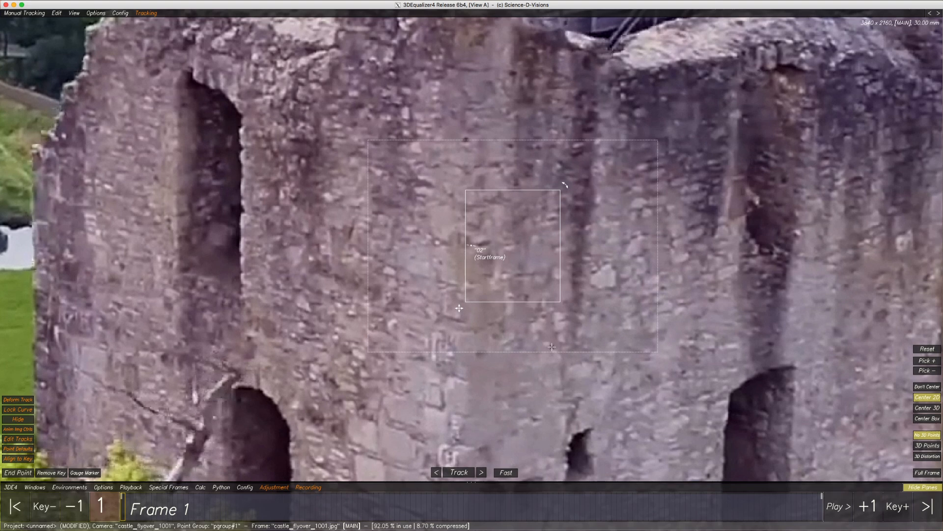
click(459, 472)
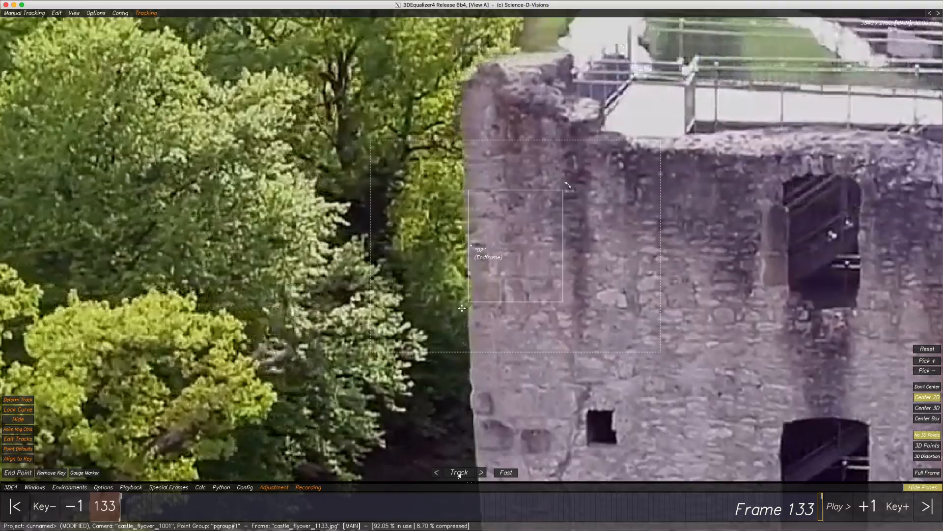
drag(782, 508, 104, 507)
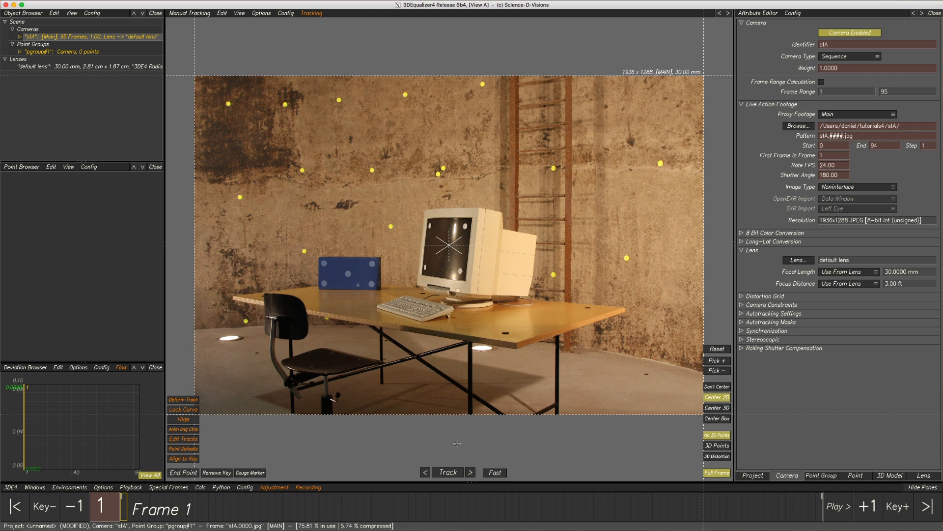
Step: Place point 01 on the stained wall right of the ladder above the yellow marker, set its color to white, and track it forward
ctrl+click(655, 137)
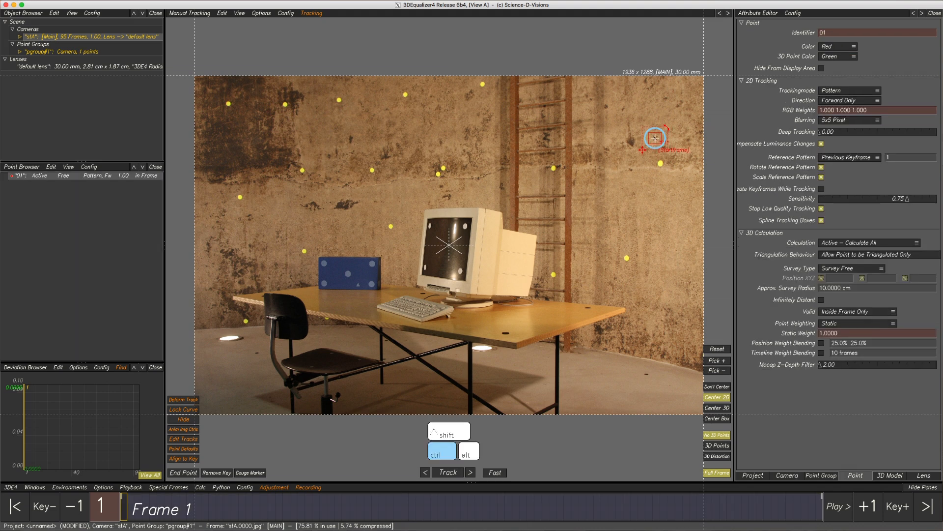
drag(833, 47, 834, 86)
right_drag(655, 138, 631, 216)
middle_drag(630, 215, 417, 230)
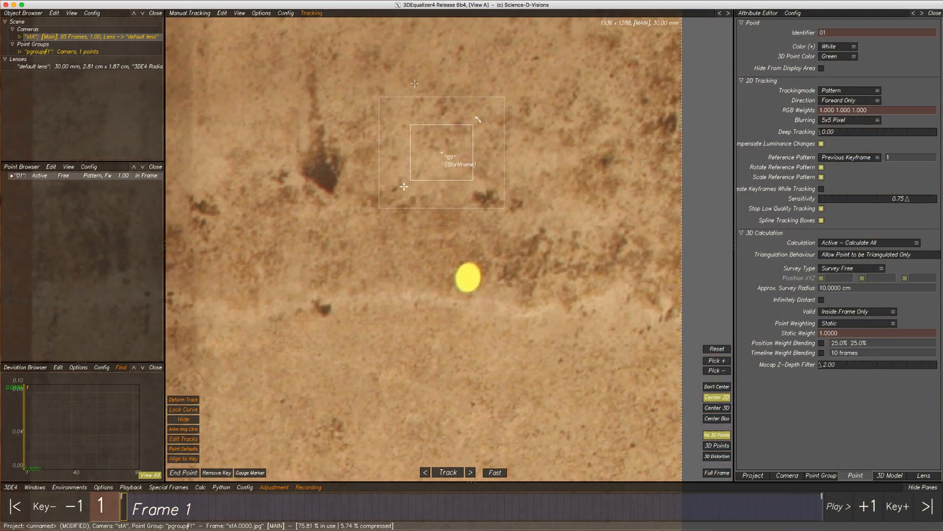
right_drag(454, 156, 419, 123)
click(447, 474)
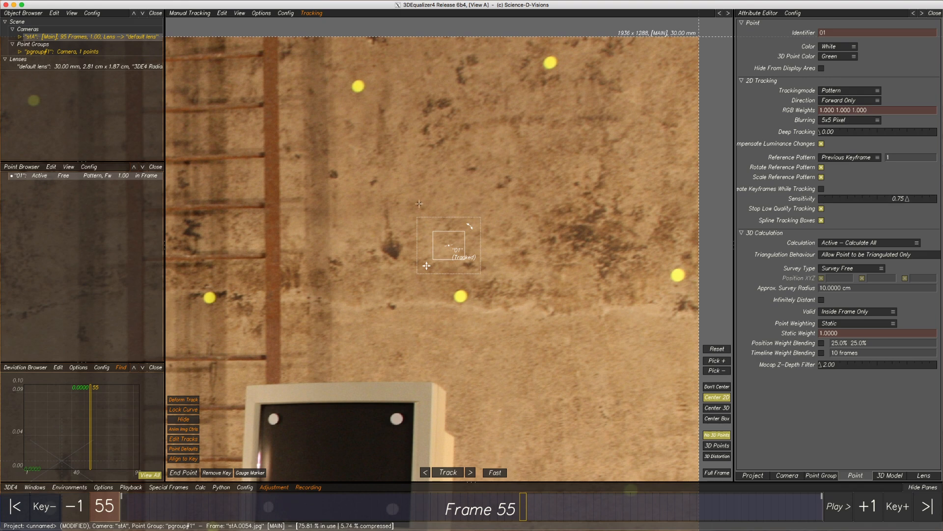
Step: Turn off view centering and compare point 01's image movement between frames 54 and 55
ctrl+right_drag(453, 243, 452, 296)
key(Right)
key(Left)
key(Right)
ctrl+right_drag(453, 260, 438, 216)
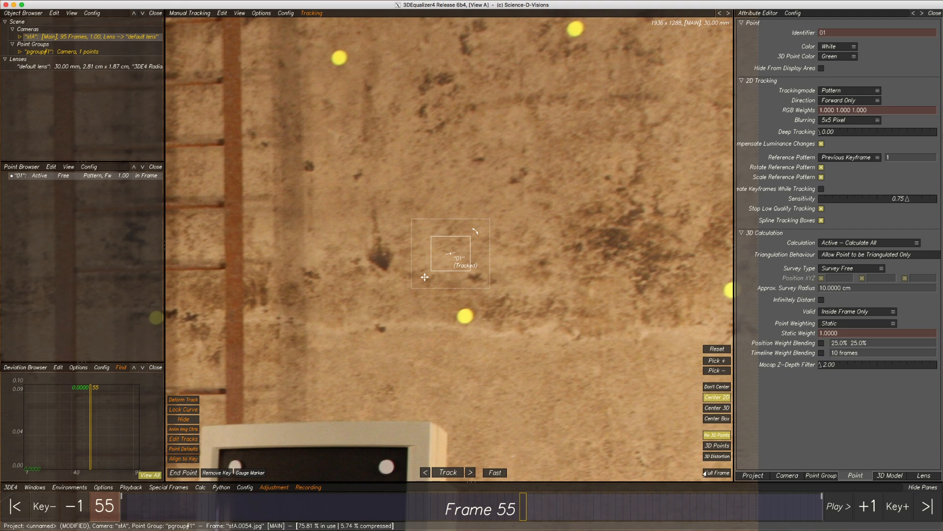
click(710, 398)
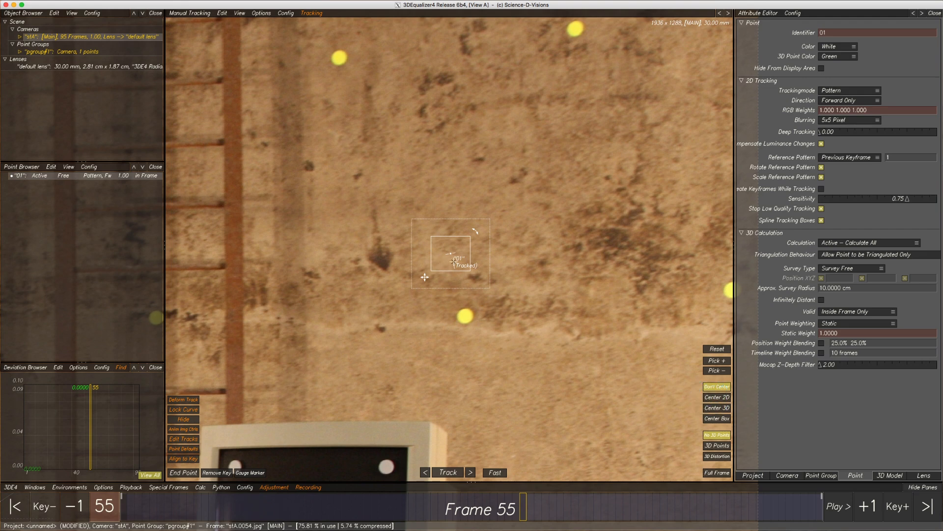
key(Left)
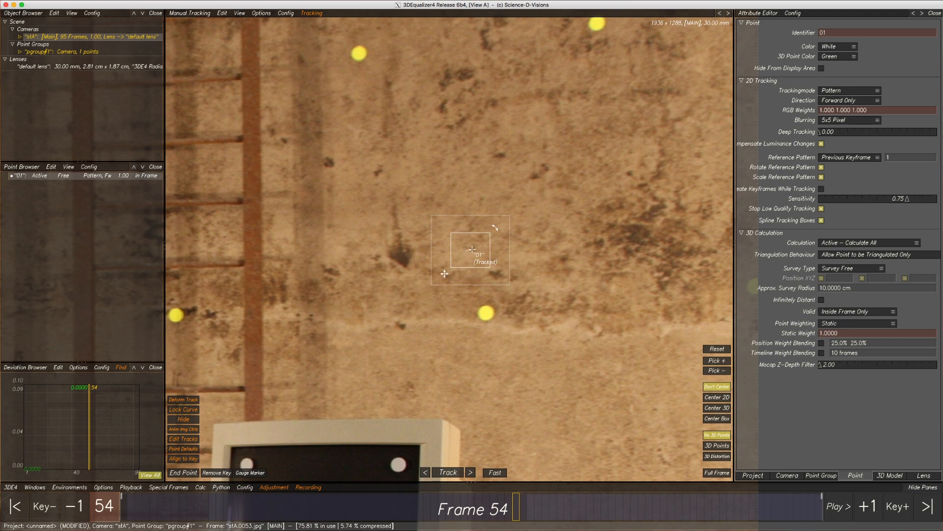
key(Right)
Step: Compare point 01's movement between frames 1 and 2 with its movement between frames 55 and 56
key(Home)
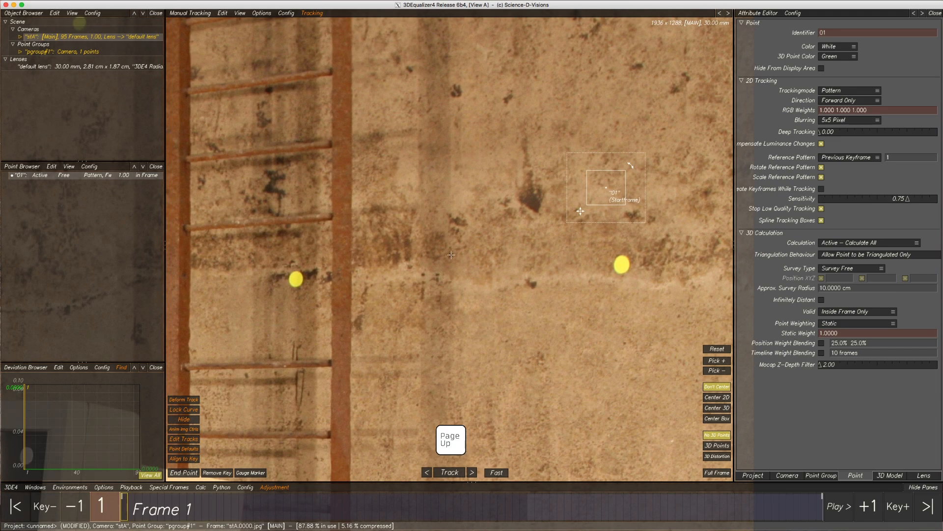
key(Right)
key(Left)
key(Right)
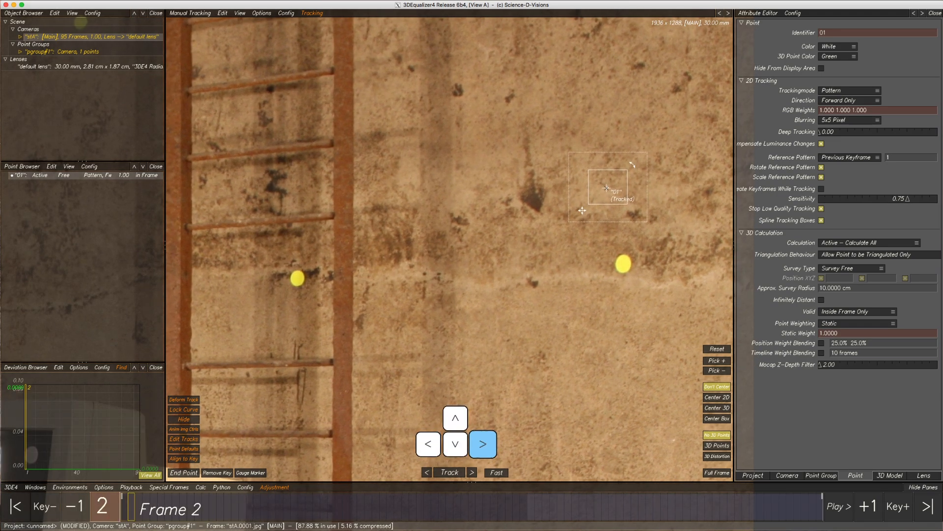
key(Left)
click(522, 509)
key(Right)
key(Left)
key(Right)
key(Left)
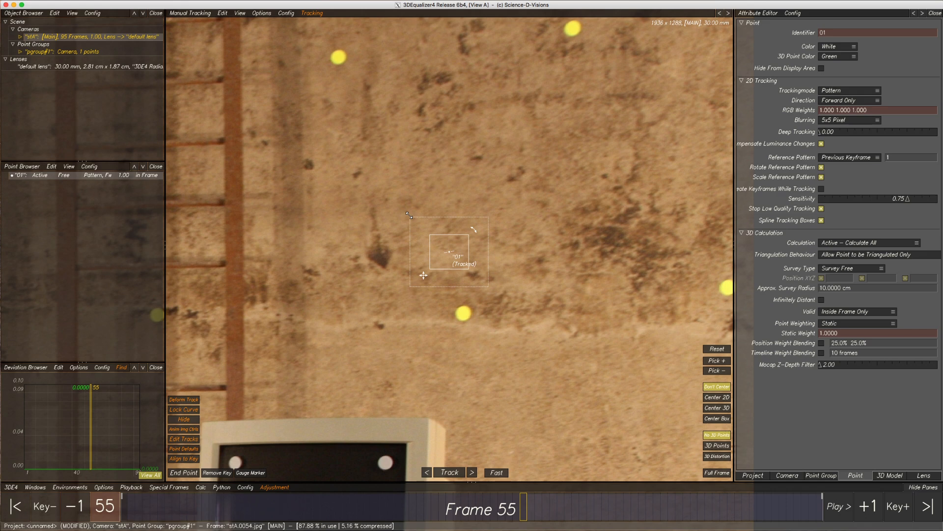
Step: Widen point 01's search area at frame 55, restore 2D centering, track to the last frame, and return to frame 1
drag(488, 286, 528, 298)
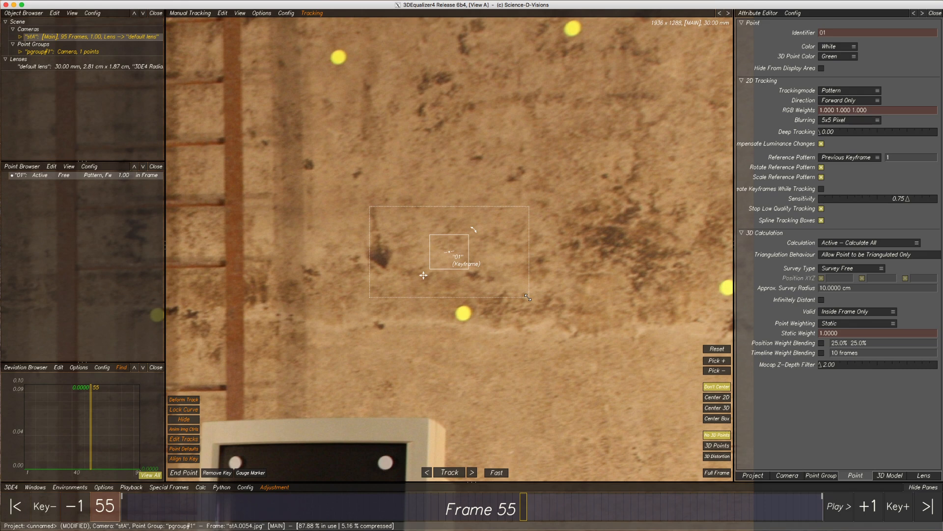
click(717, 397)
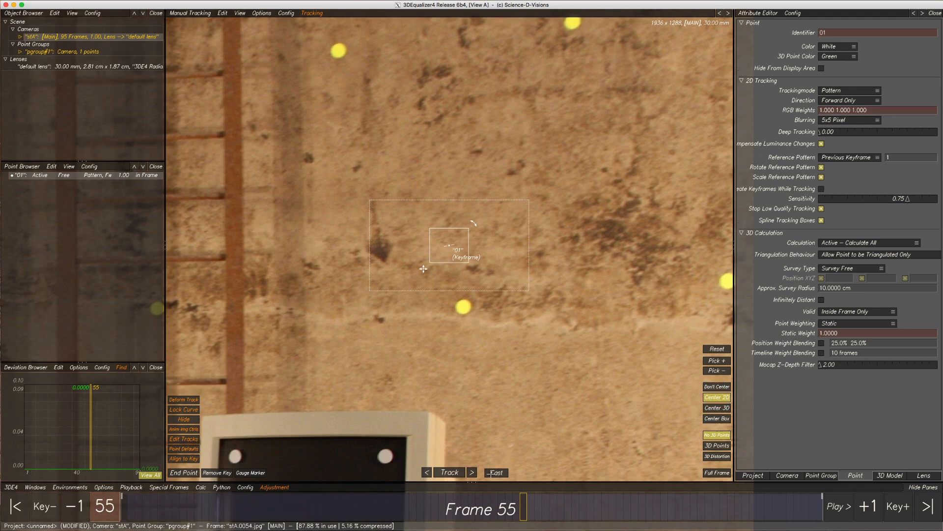
click(450, 472)
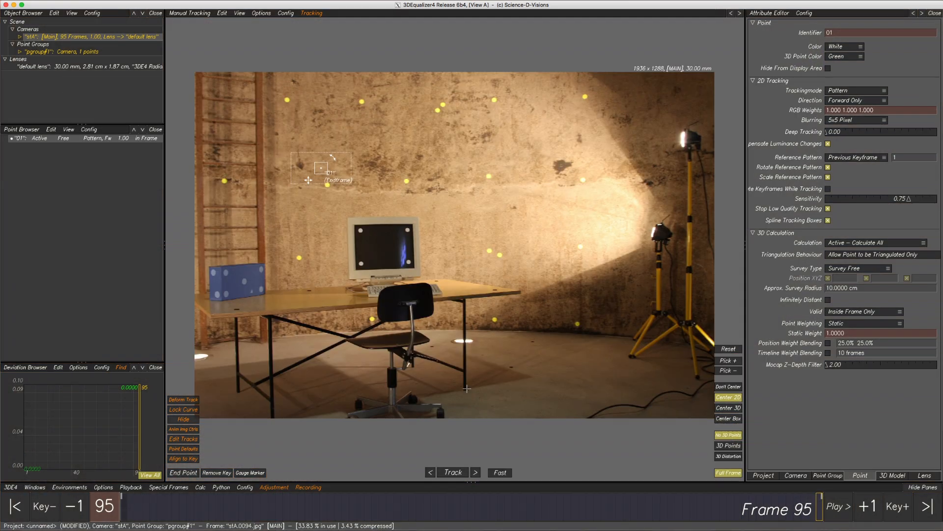
click(124, 515)
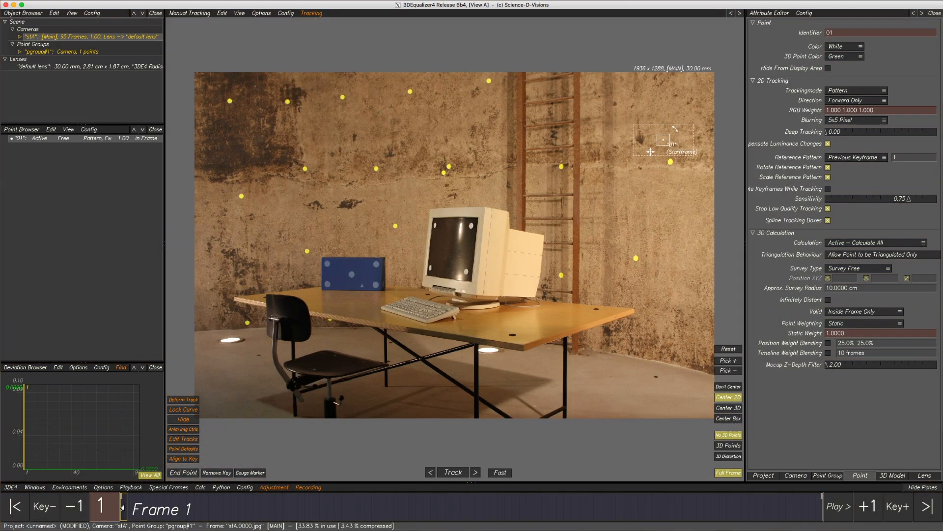
Step: Enlarge point 01's search area at frame 1 to cover a large part of the image, and track forward to frame 13
click(177, 473)
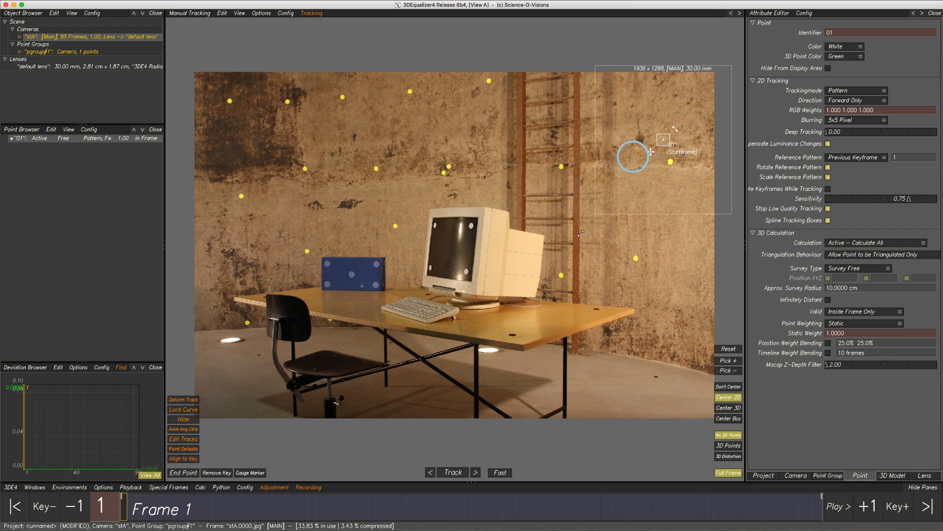
click(453, 474)
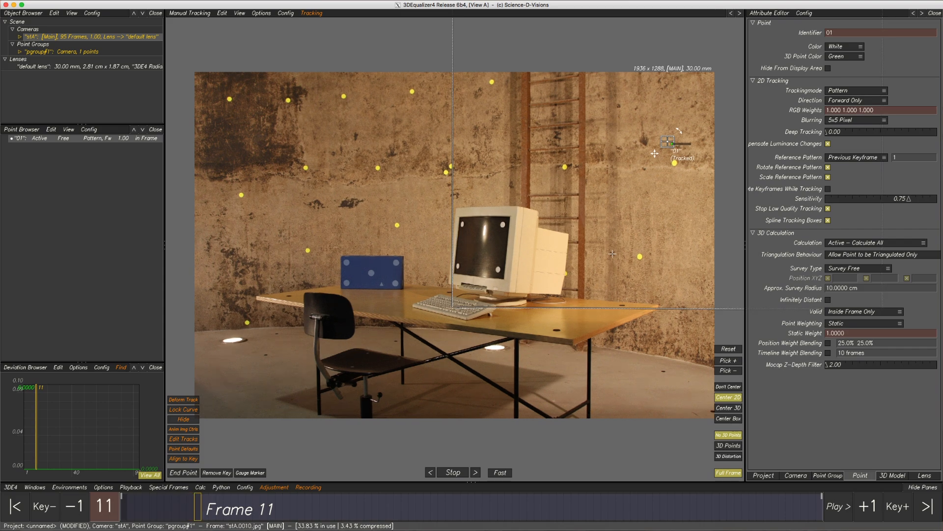
click(450, 474)
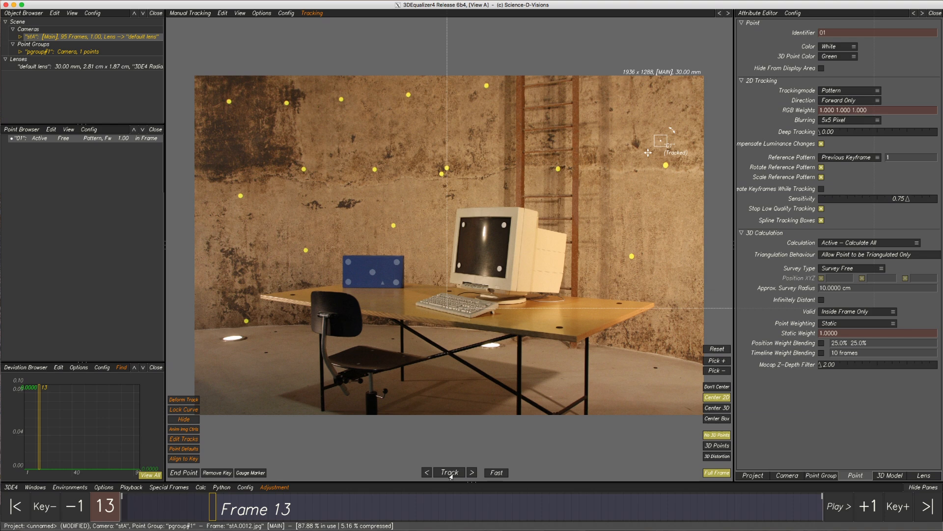
Step: Reduce point 01's search area at frame 13, shrink its pattern area to a tiny patch of wall, and track forward
drag(448, 308, 633, 164)
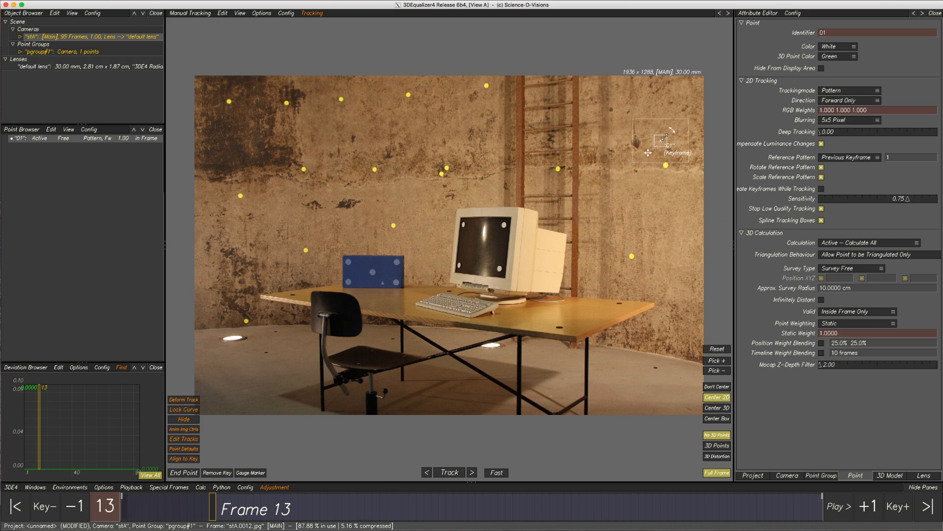
scroll(658, 138, up, 8)
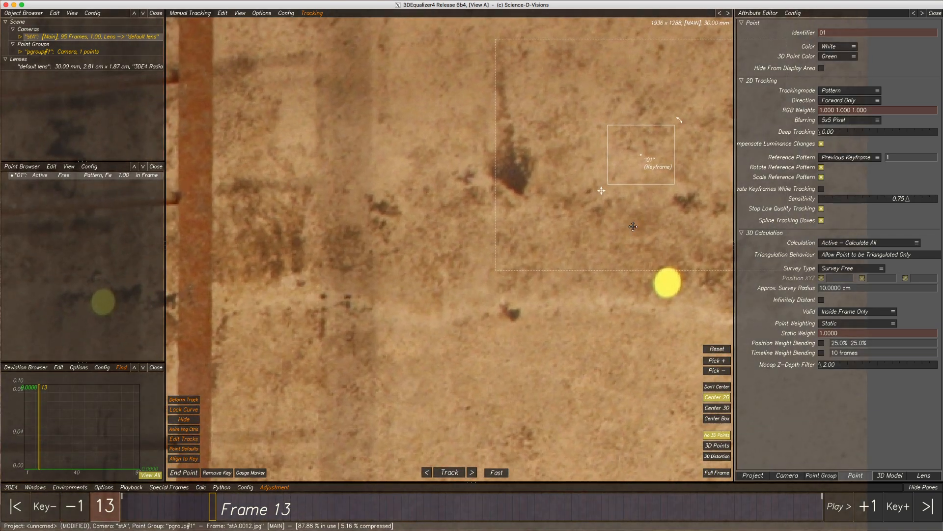
middle_drag(633, 226, 481, 271)
drag(508, 237, 463, 217)
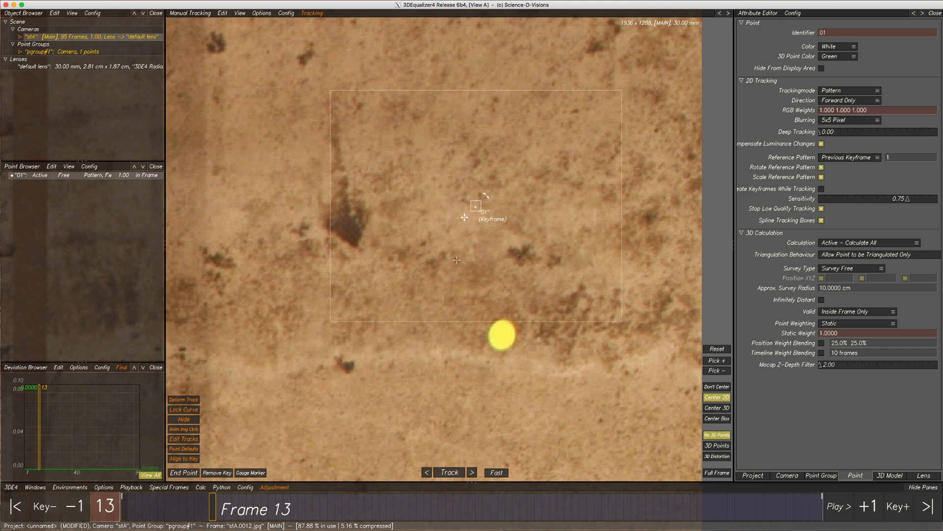
click(446, 473)
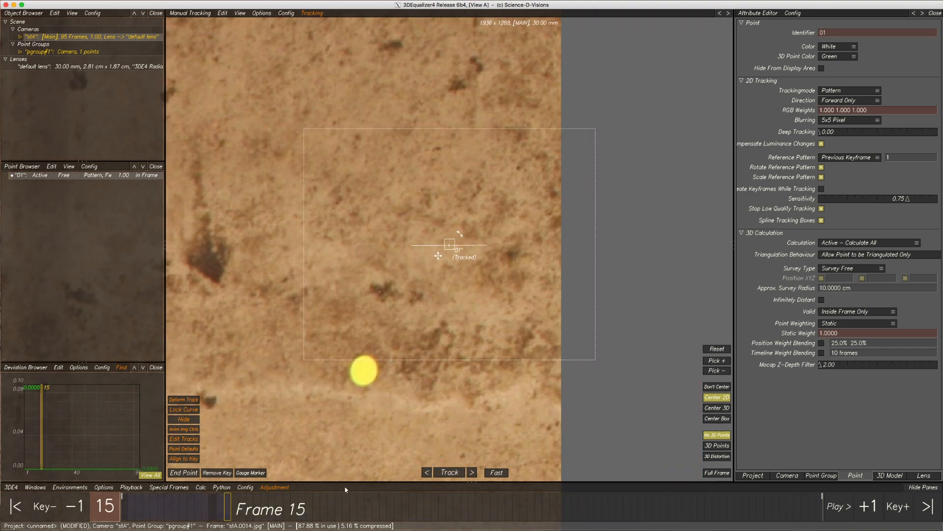
Step: At frame 13, enlarge point 01's pattern area to cover the surrounding wall and ladder, track to frame 17, and return to frame 1
click(211, 511)
drag(445, 249, 243, 409)
key(f)
drag(620, 172, 547, 238)
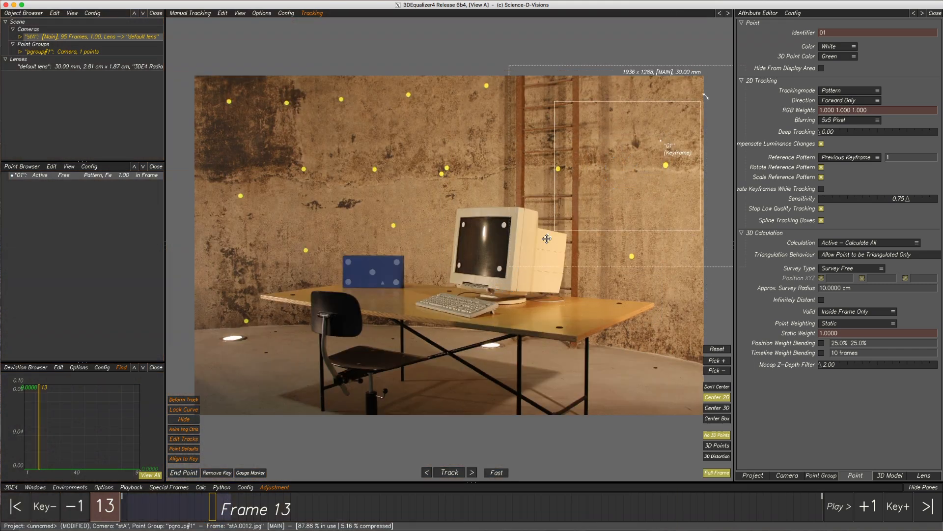
click(450, 472)
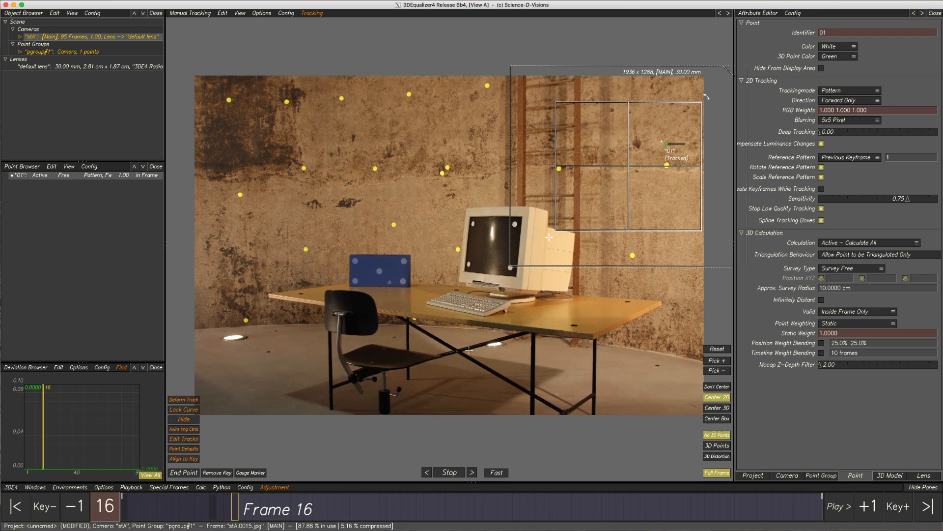
click(448, 472)
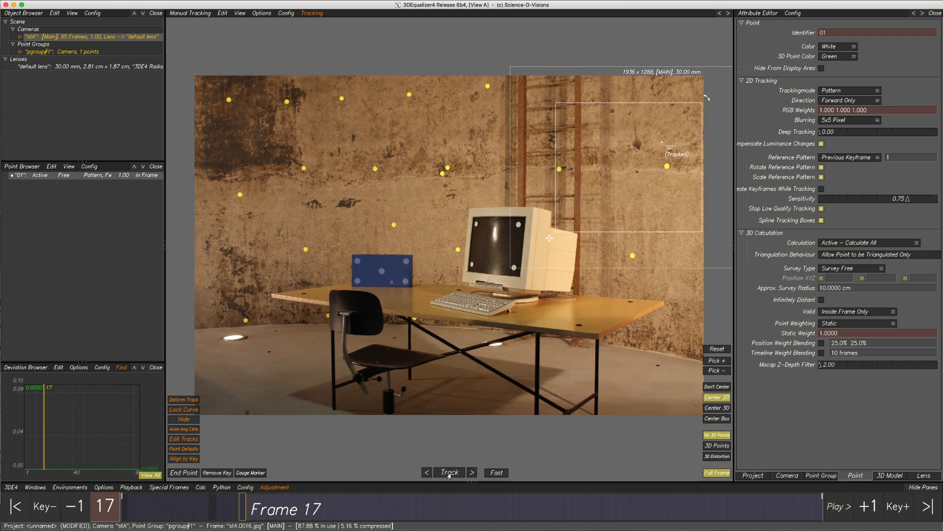
click(17, 506)
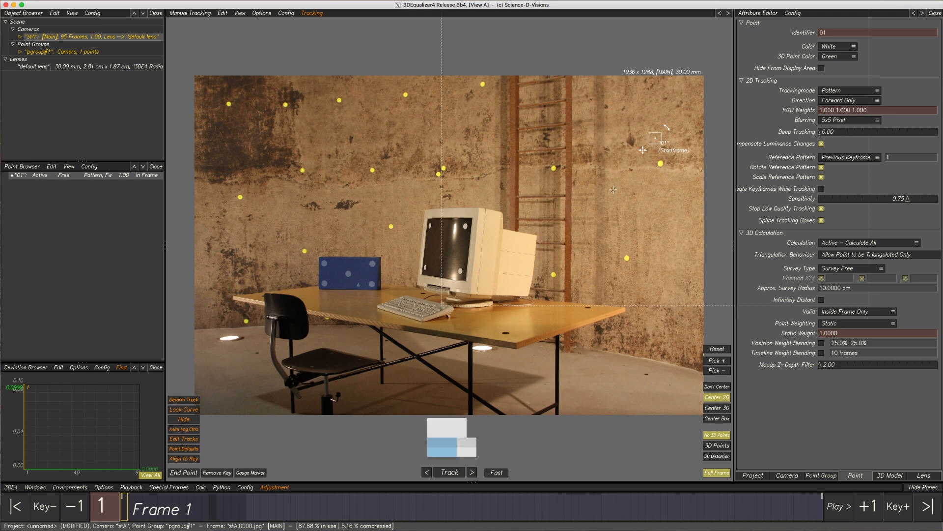
Step: Place point 02 on the wall below point 01, enlarge its search area, and place point 03 on the wall to its lower right
ctrl+click(602, 199)
drag(600, 176, 578, 157)
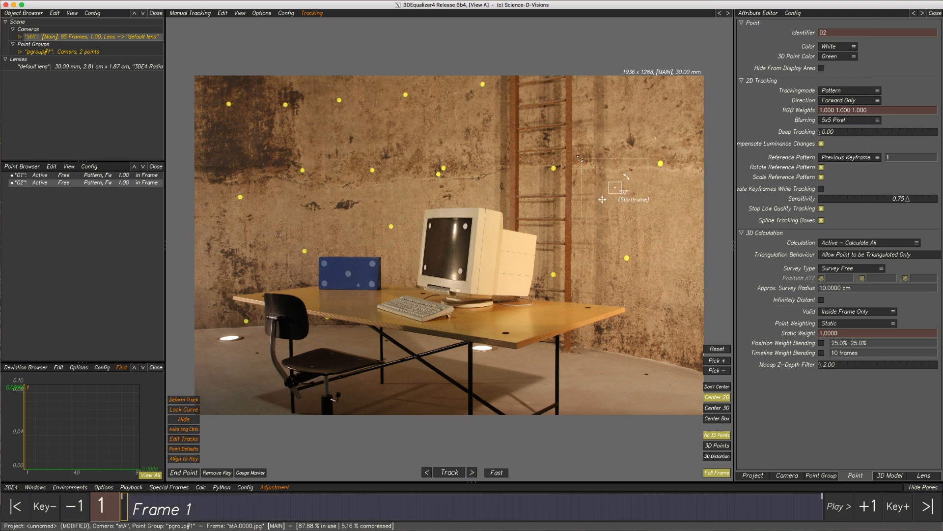
ctrl+click(652, 224)
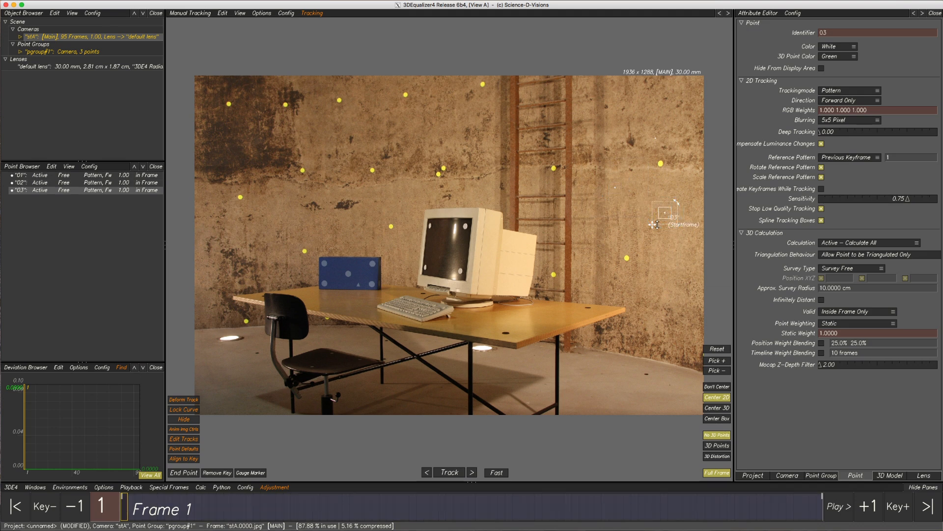
Step: Make point 02's tracking area size the default, place point 04 on the wall below it, and compare the points' boxes
alt+click(597, 177)
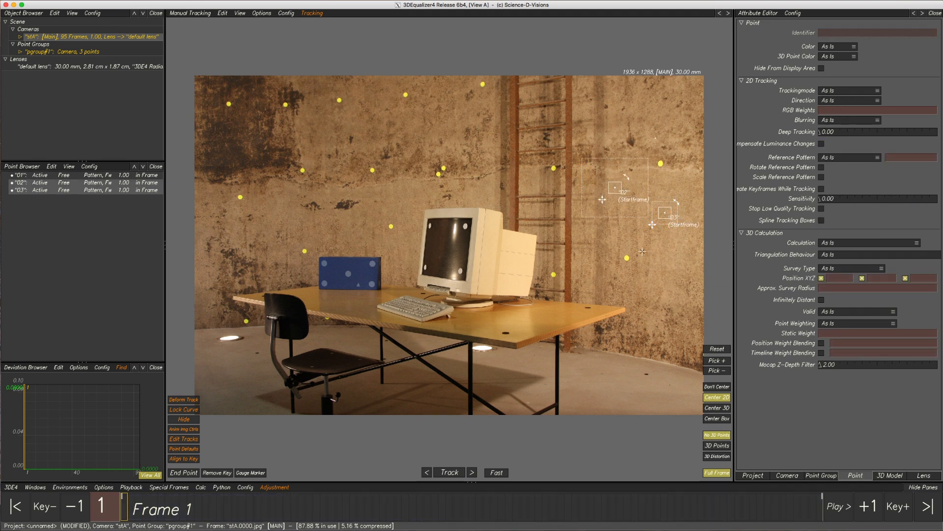
alt+drag(602, 180, 617, 188)
click(223, 13)
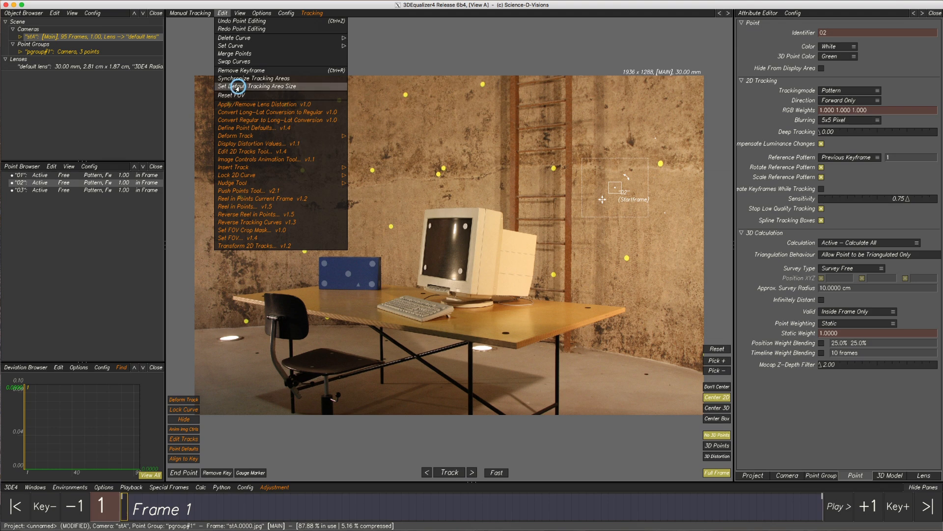
key(ctrl)
ctrl+click(633, 237)
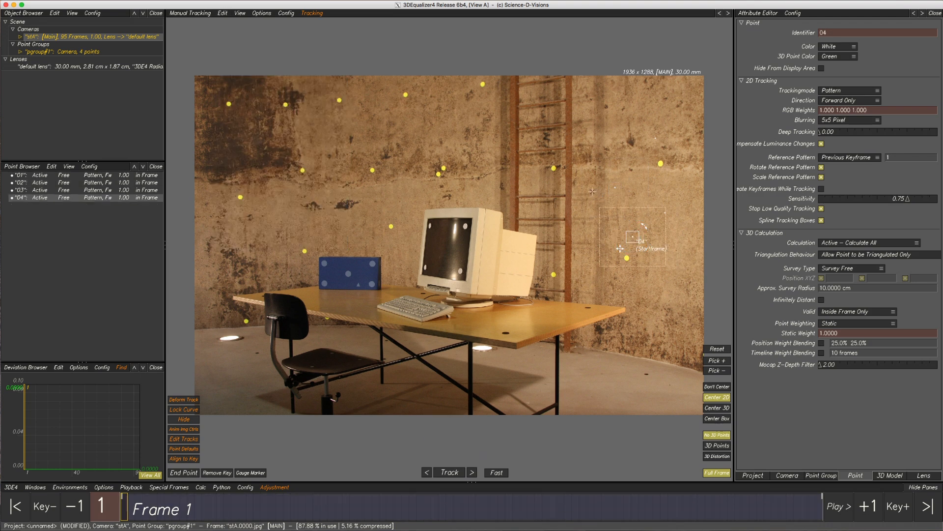
alt+shift+drag(586, 176, 674, 224)
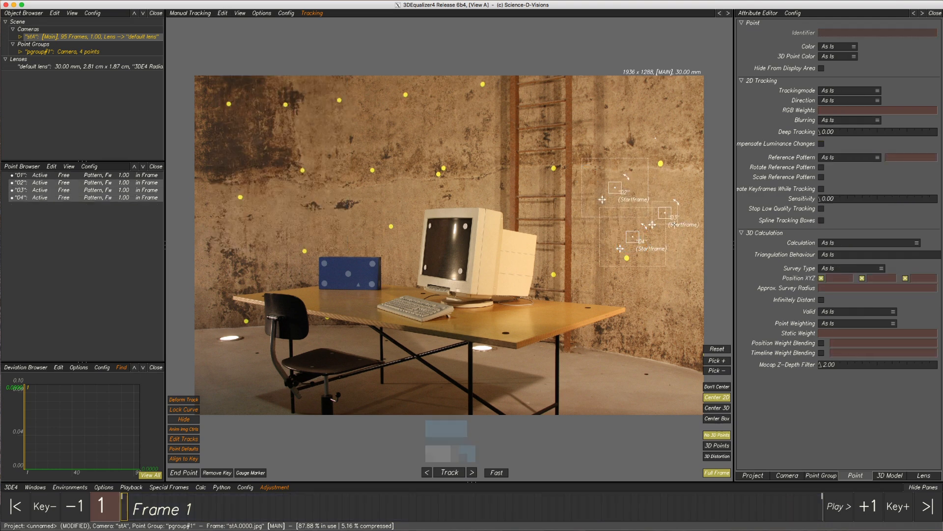
click(687, 266)
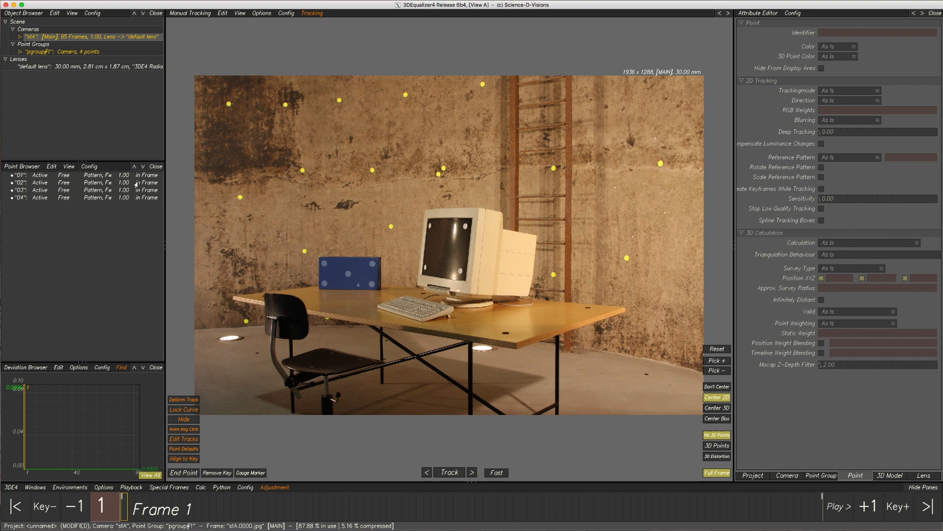
Step: Add the Define Point Defaults tool as a horizontal pane above the Point Browser and enlarge it
click(89, 166)
mouse_move(129, 201)
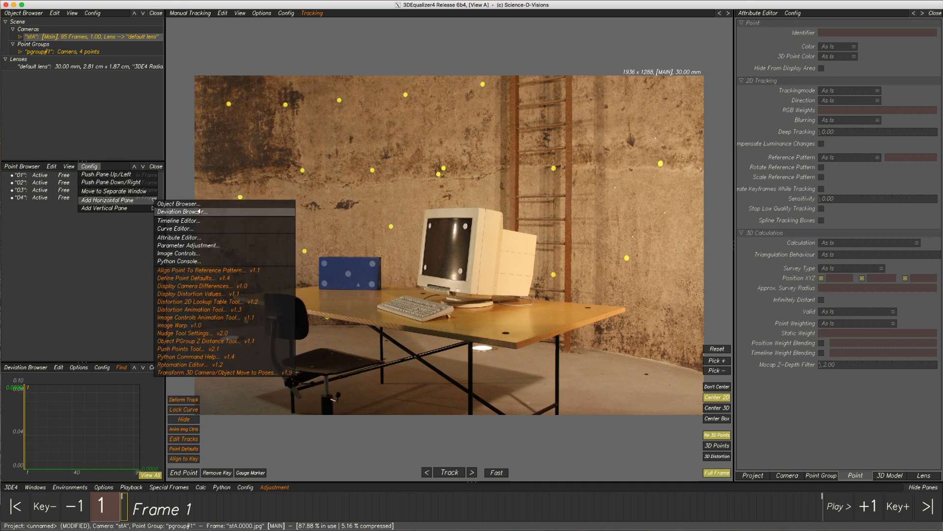
click(203, 278)
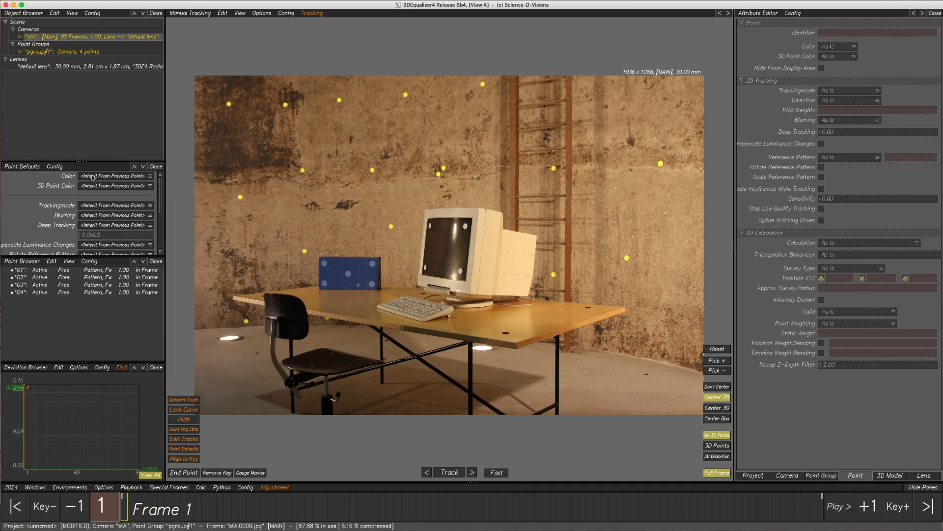
drag(81, 160, 86, 99)
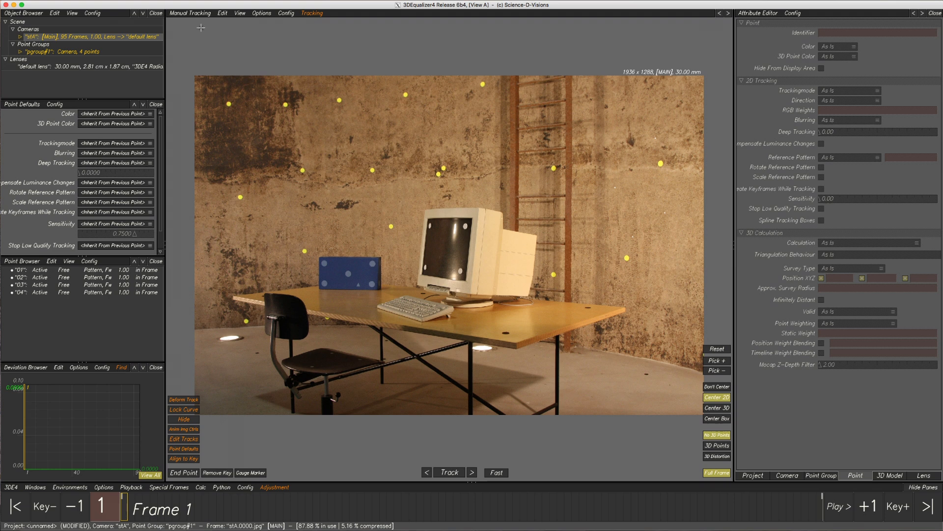
click(221, 13)
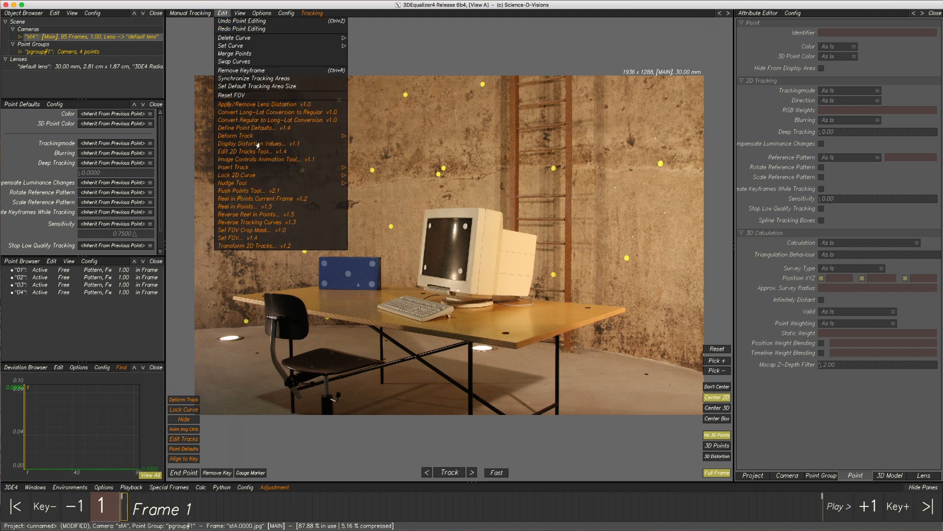
click(225, 17)
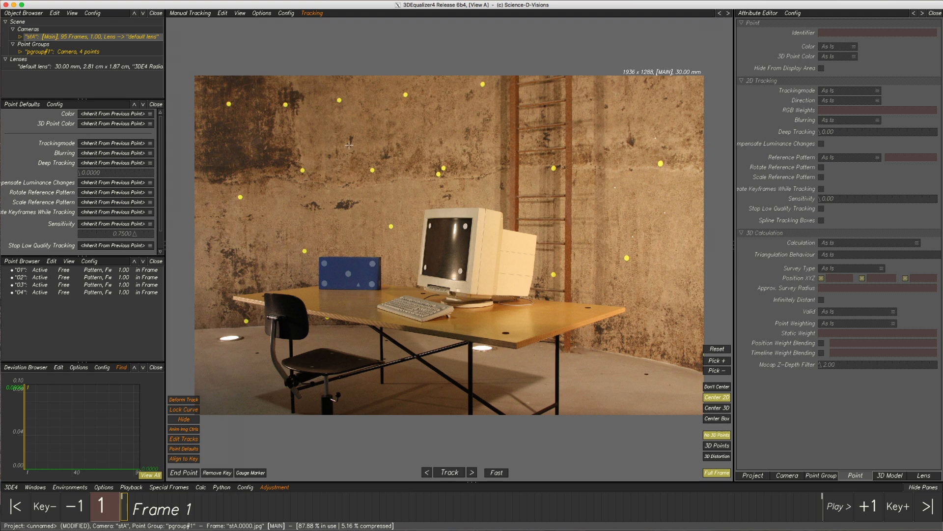
Step: With no point selected, place point 05 on the upper wall and set its color to White
ctrl+click(369, 139)
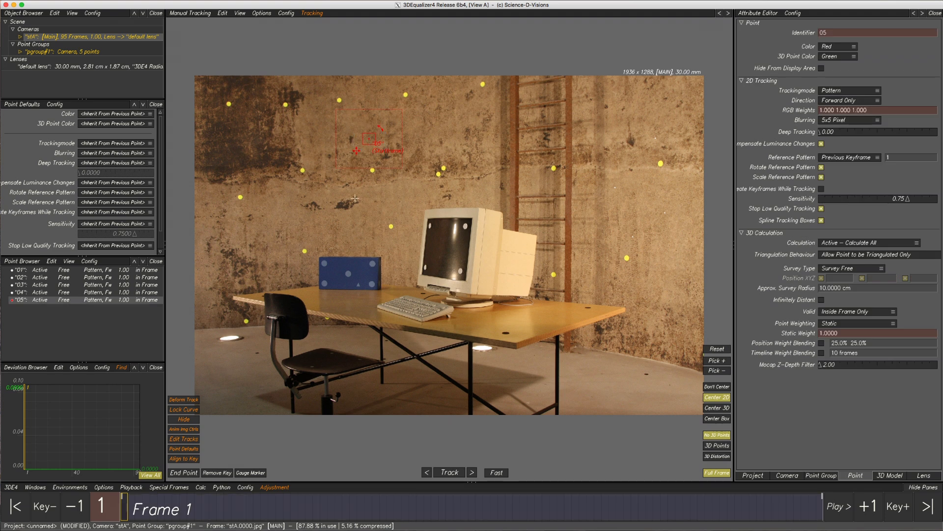
click(845, 54)
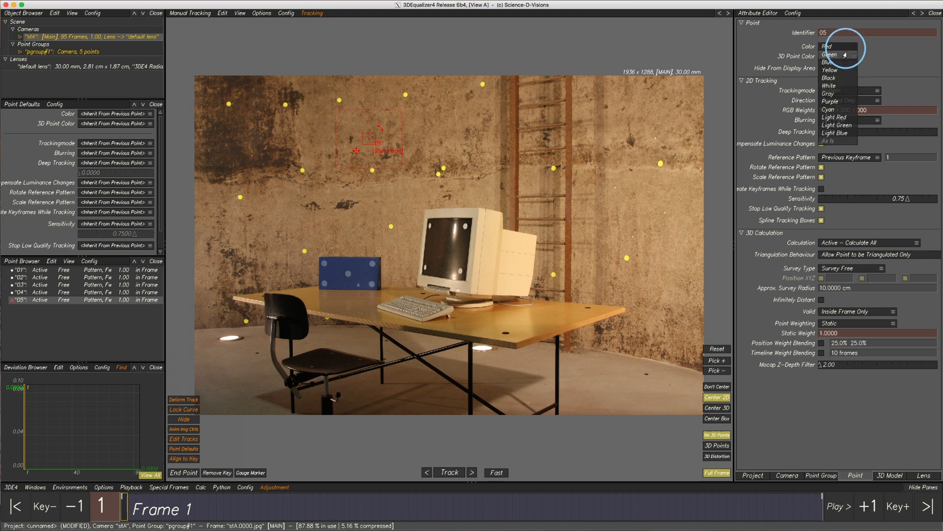
click(837, 87)
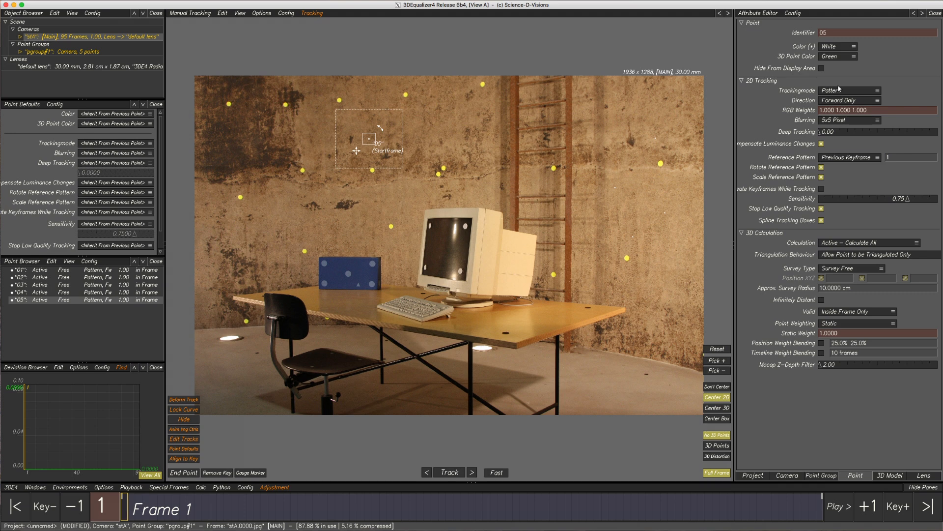
Step: Place point 06 while point 05 is selected, deselect it, and place point 07 with nothing selected
ctrl+click(289, 161)
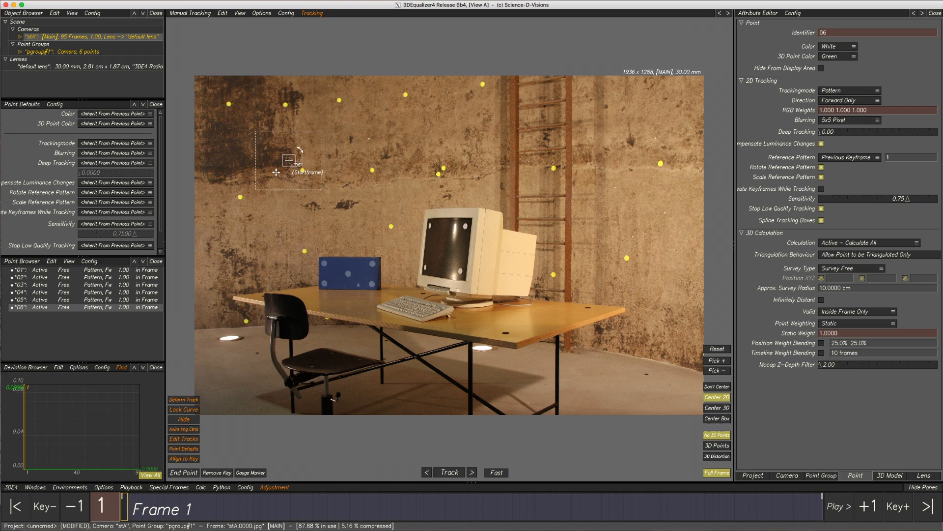
click(301, 209)
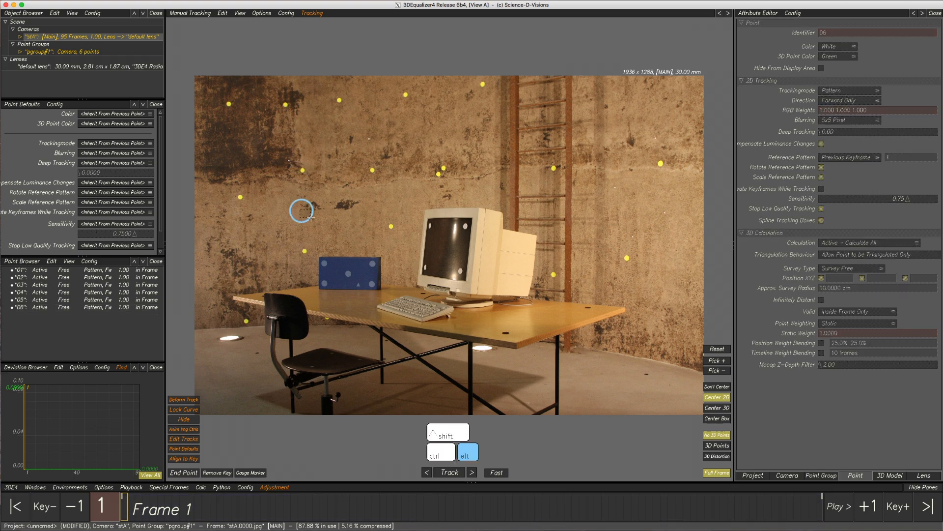
ctrl+click(355, 171)
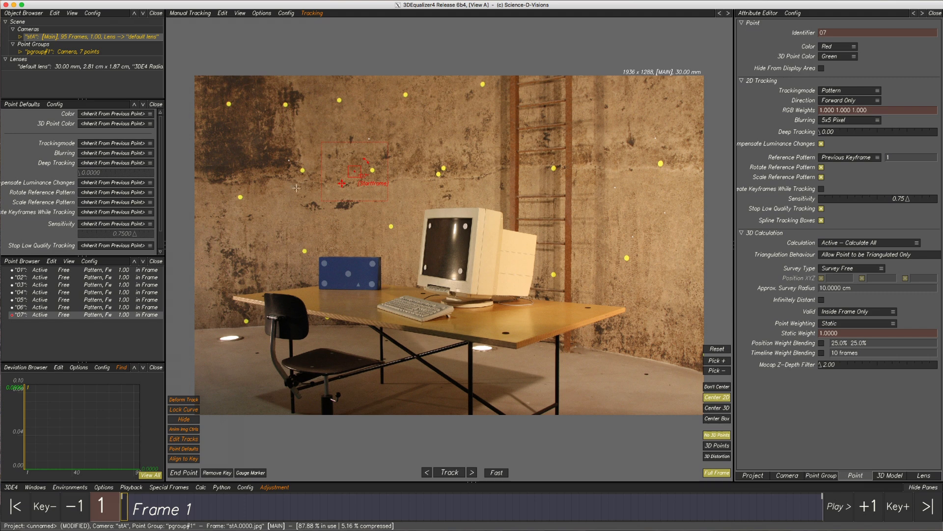
click(268, 193)
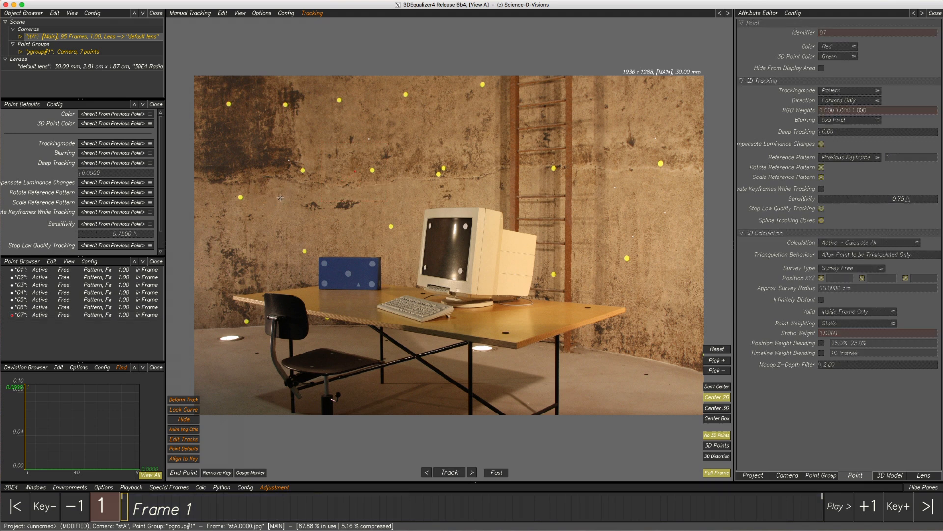
Step: Set the default point color to White and place two new points on the wall with nothing selected
click(125, 114)
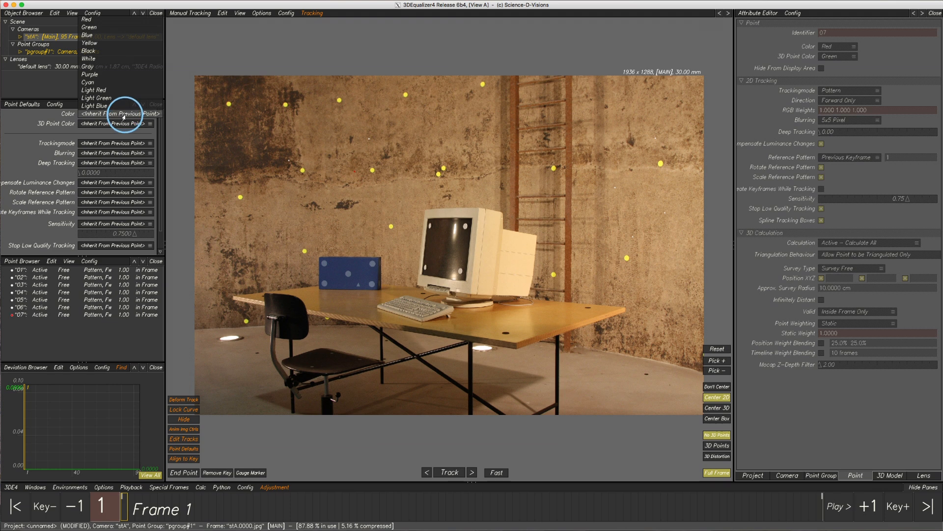
click(118, 61)
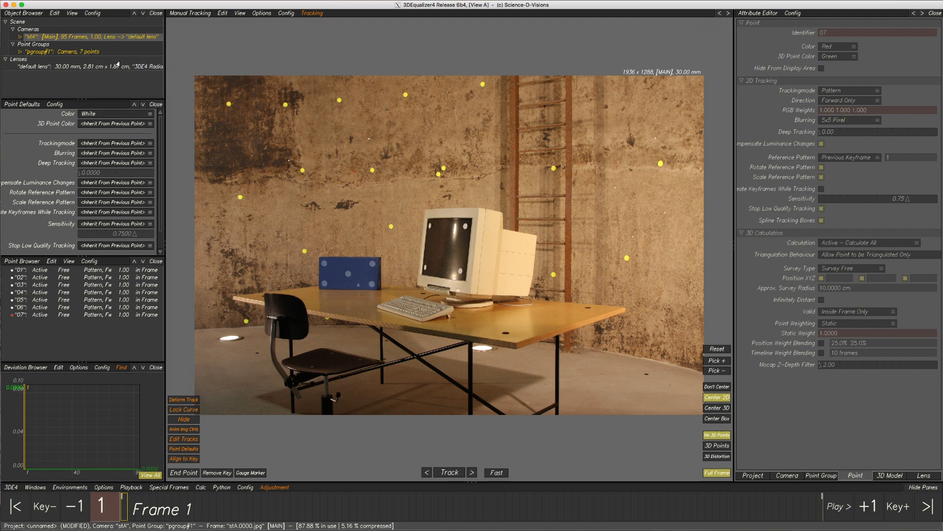
ctrl+click(293, 209)
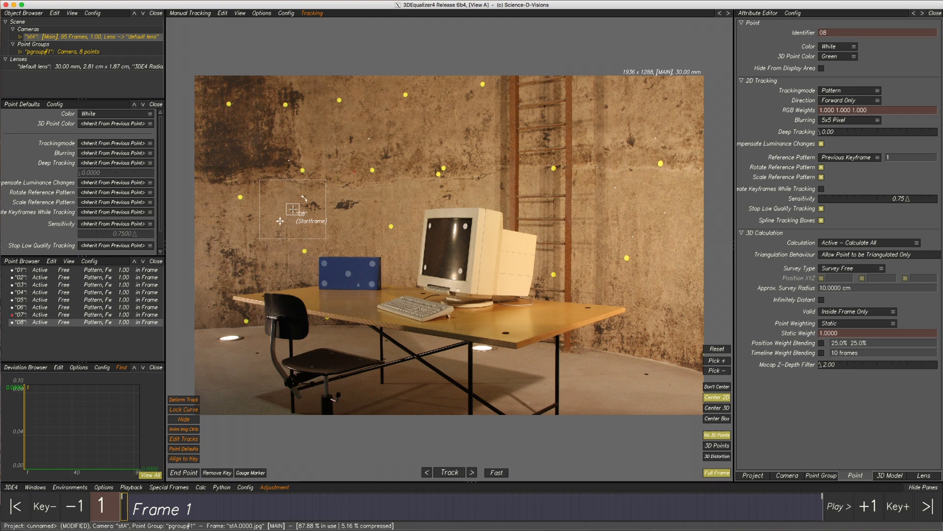
click(320, 158)
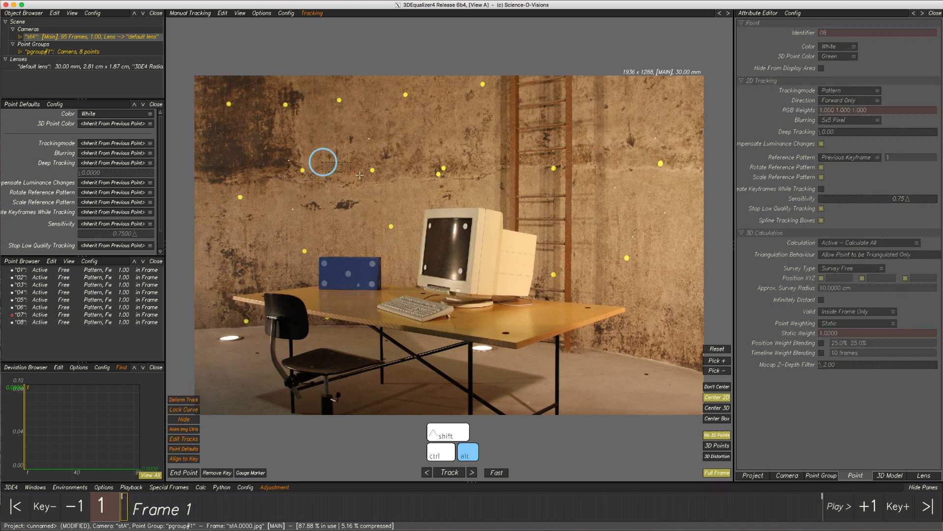
ctrl+click(360, 222)
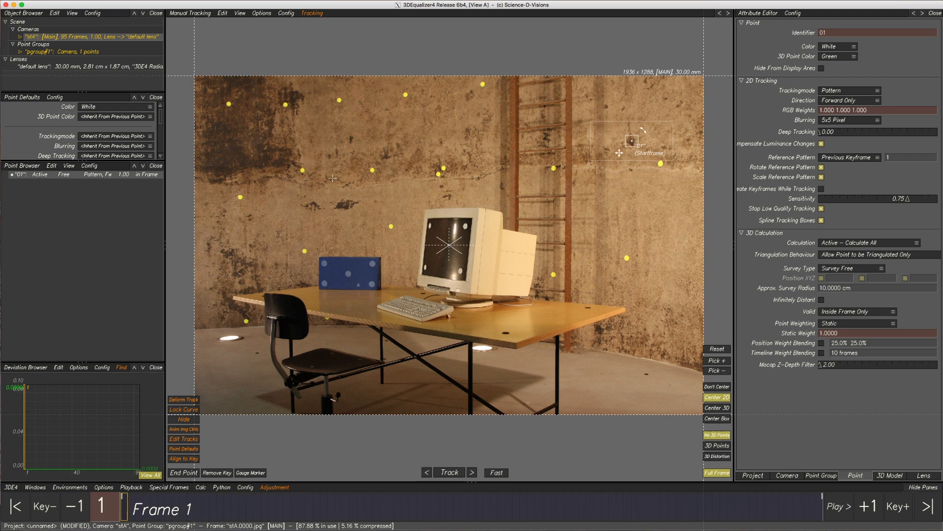
Step: Switch the FOV overlay off and on repeatedly to compare the view, leaving it shown
click(240, 14)
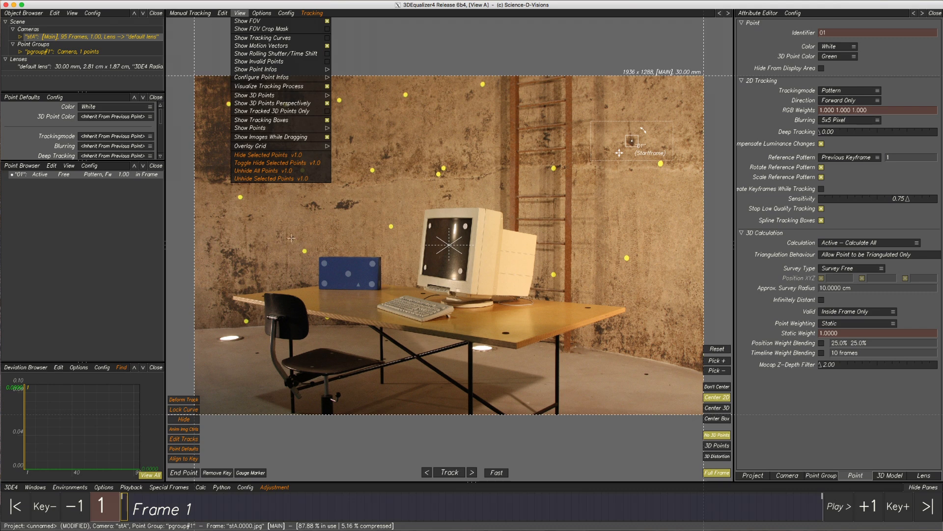
click(251, 21)
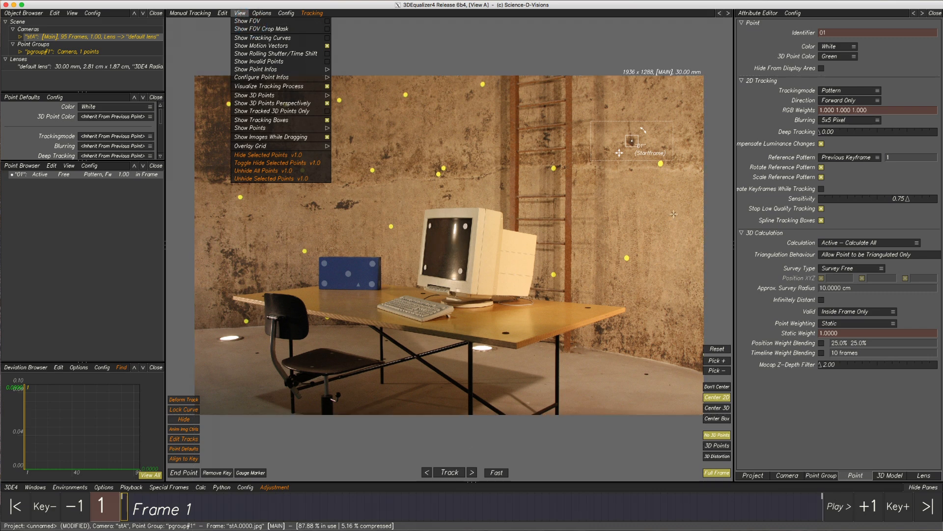
click(251, 22)
click(250, 22)
click(251, 21)
Step: Examine the FOV center cross over the monitor up close, fit the full frame, and hide the FOV overlay
right_drag(450, 244, 451, 326)
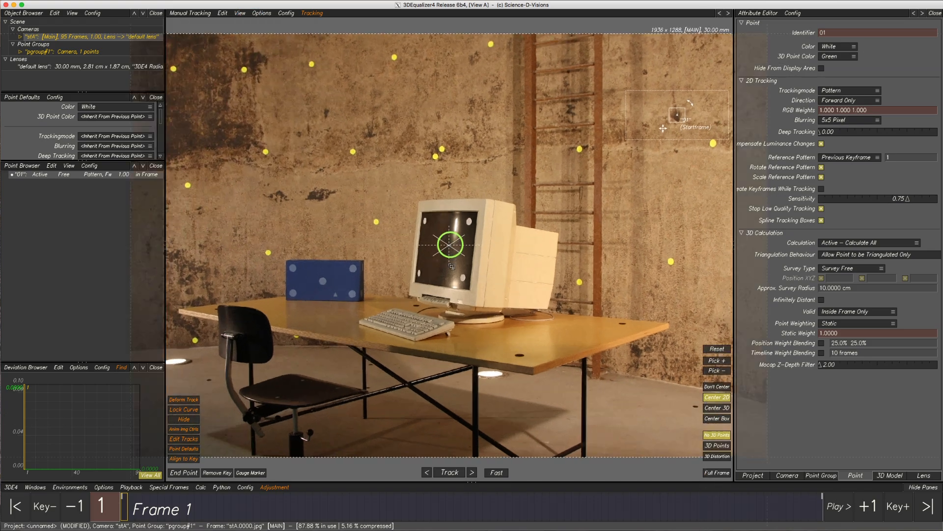
click(469, 337)
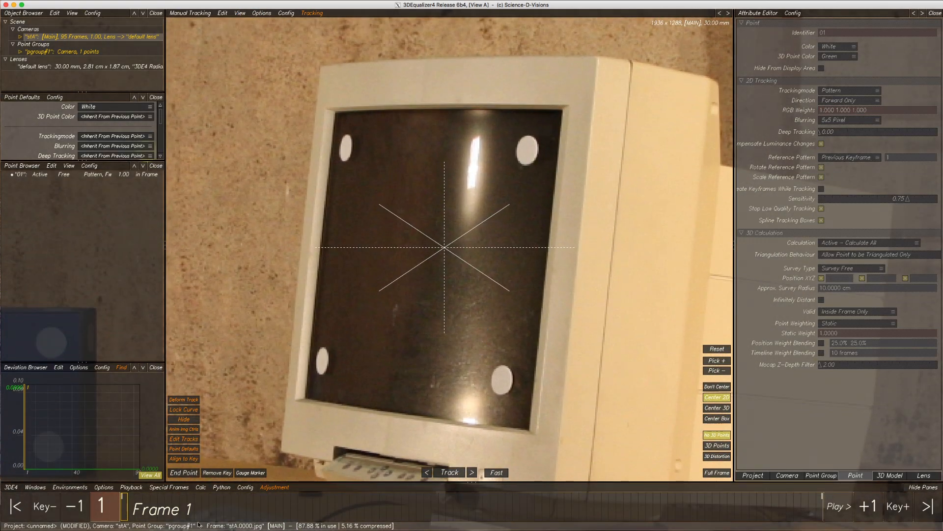
drag(123, 513, 120, 492)
key(f)
click(238, 13)
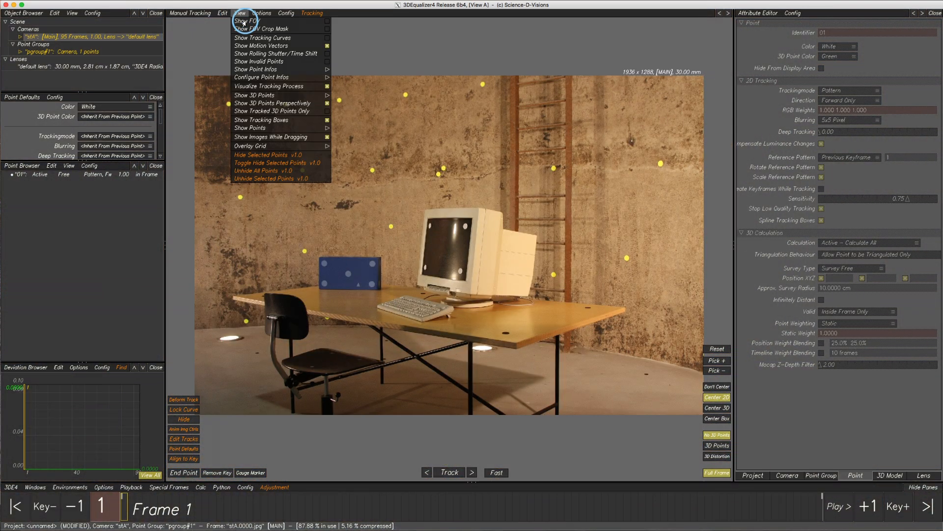
Step: Show the tracking curve of point 01, step through the frames to view it, and hide tracking curves again
click(50, 178)
right_drag(645, 134, 618, 207)
middle_drag(619, 207, 513, 268)
click(237, 14)
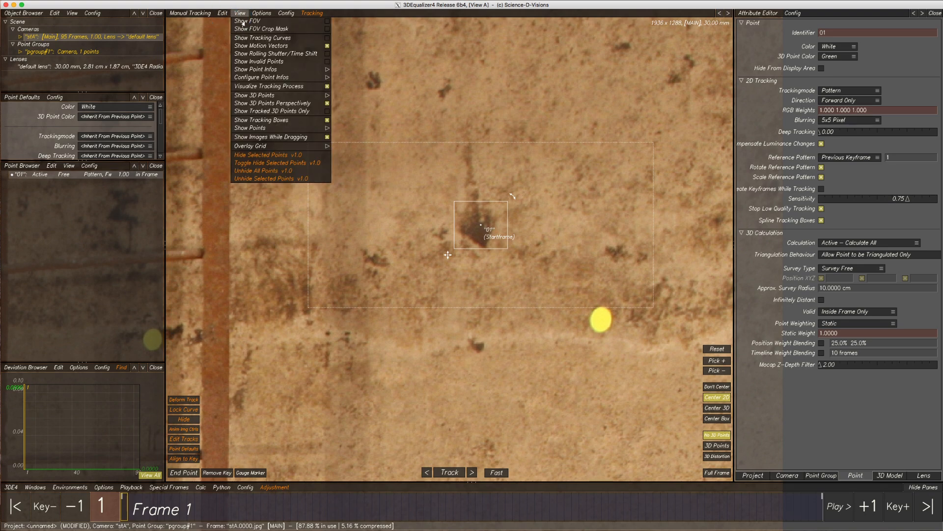
click(248, 38)
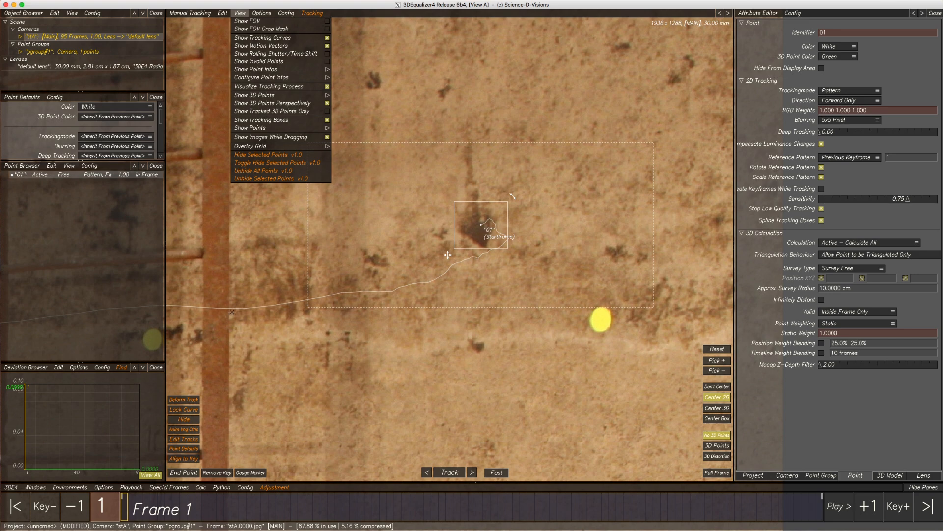
mouse_move(124, 516)
mouse_down()
mouse_move(344, 486)
mouse_move(426, 506)
mouse_move(822, 509)
mouse_move(108, 505)
mouse_up()
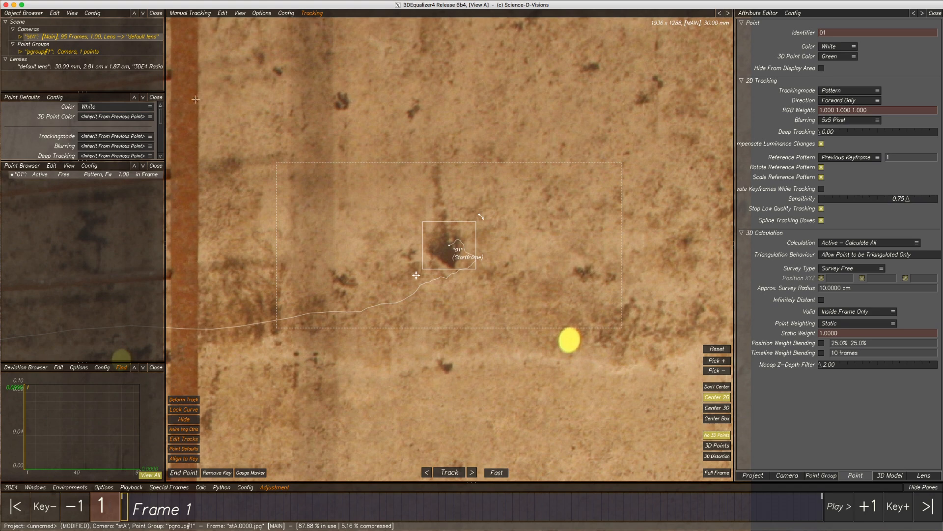
click(240, 14)
click(253, 38)
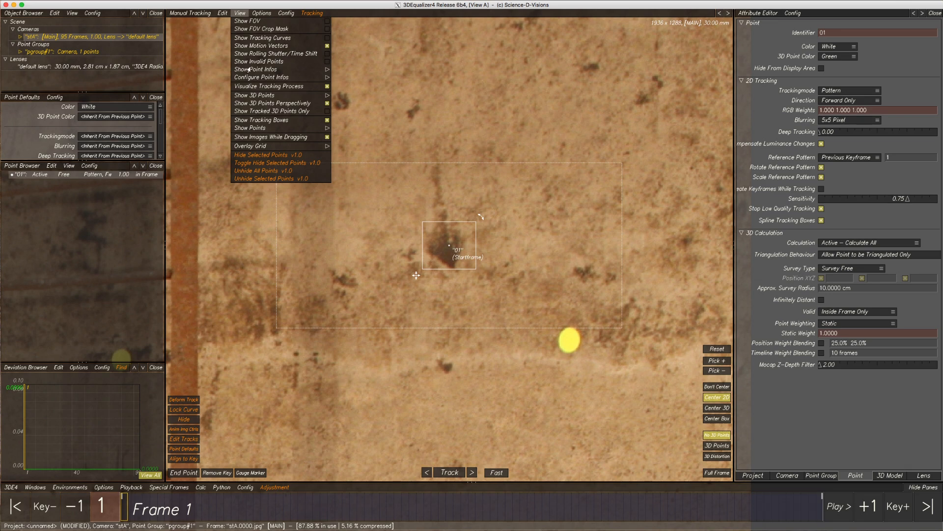
Step: Examine point 01's motion vector up close by scrubbing to frame 57 and back to frame 1
click(449, 248)
scroll(452, 283, up, 3)
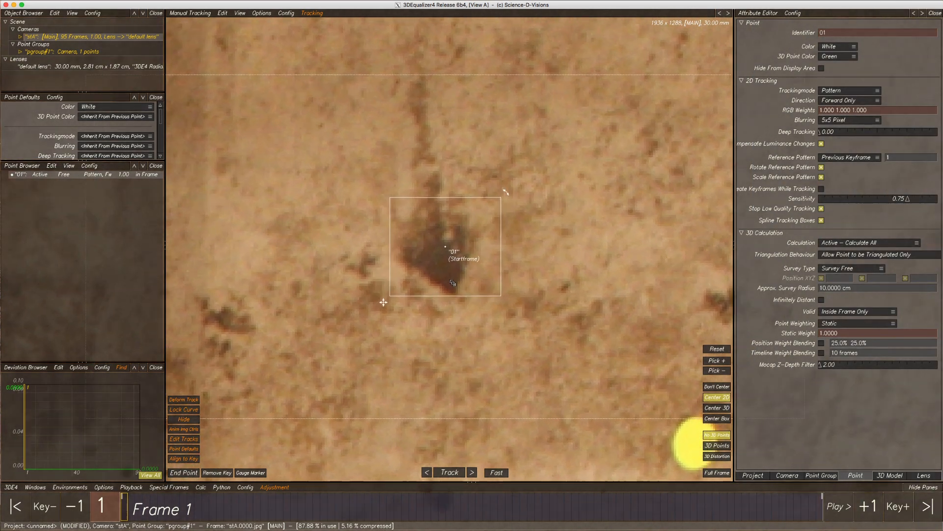
scroll(453, 283, up, 1)
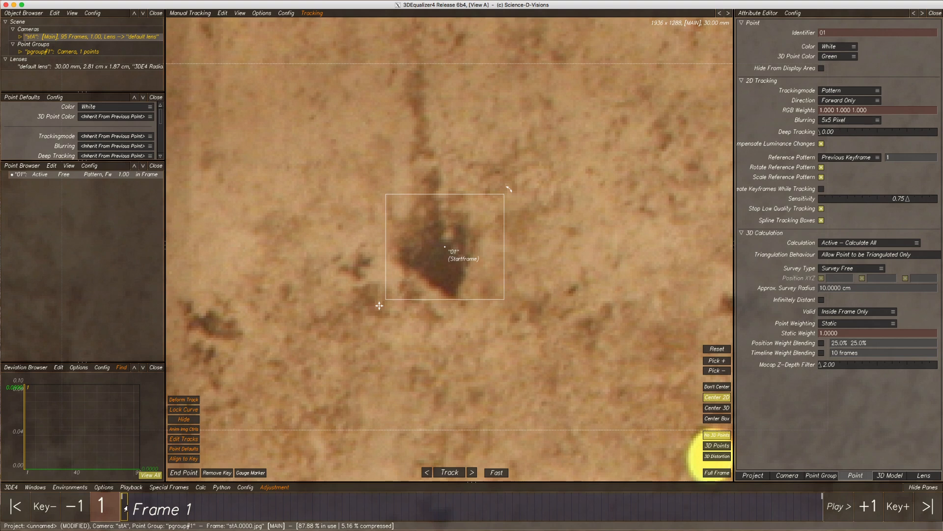
key(t)
drag(297, 505, 539, 503)
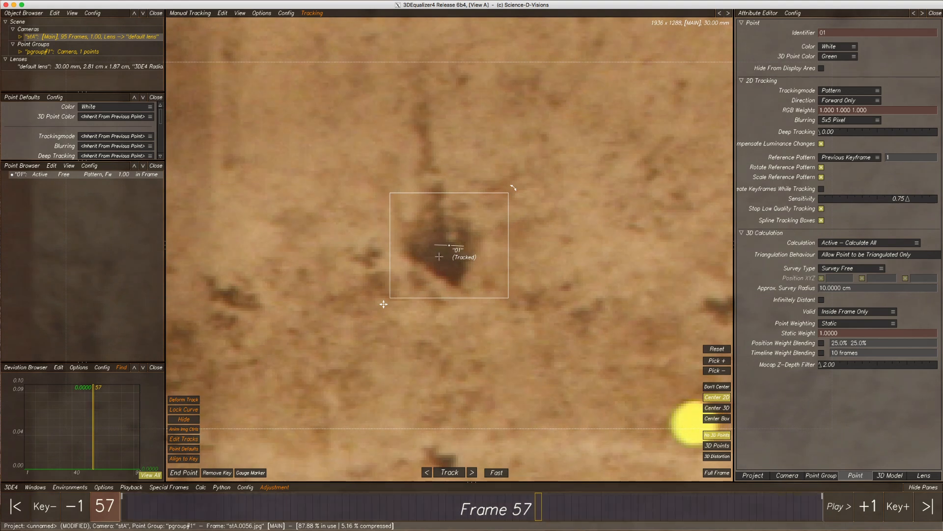
mouse_move(538, 506)
mouse_down()
mouse_move(359, 507)
mouse_move(759, 509)
mouse_move(122, 510)
mouse_up()
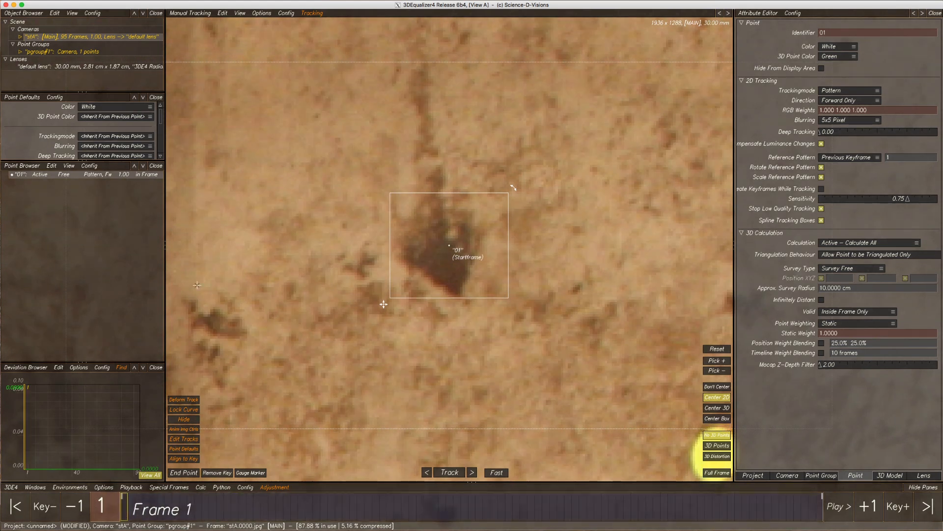
Step: Examine the point info display choices and toggle the tracking deviation info off and back on
click(240, 13)
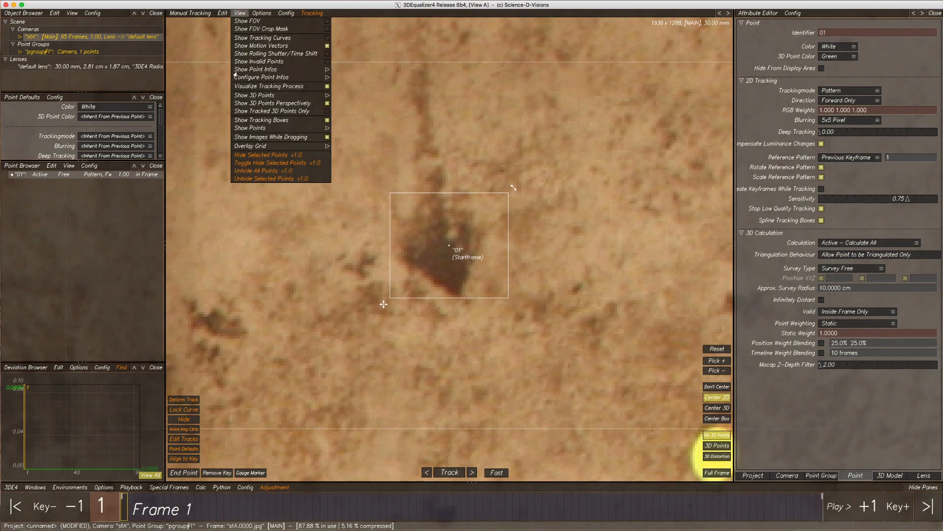
click(249, 69)
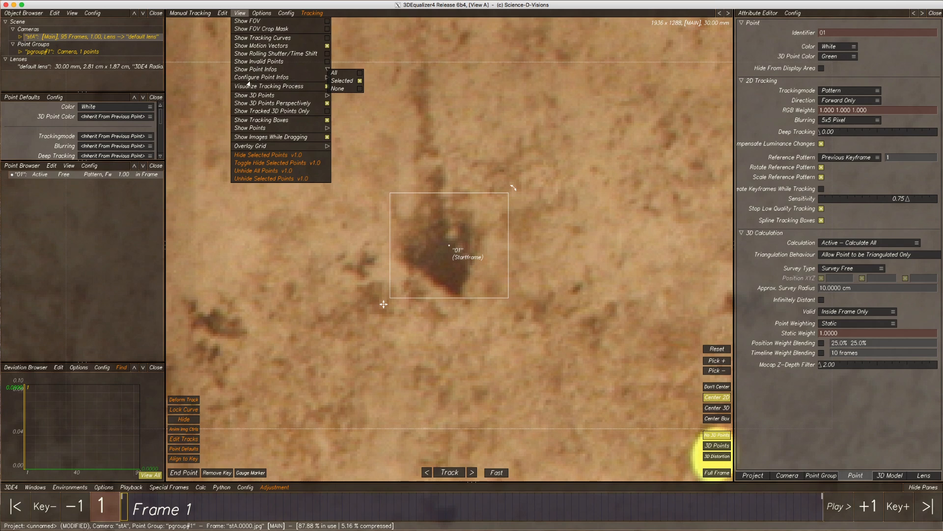
mouse_move(249, 80)
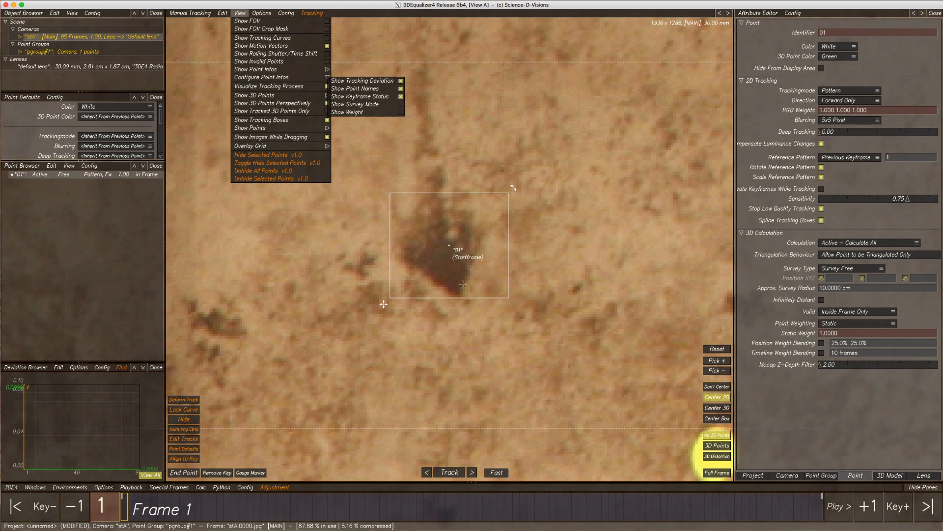
click(361, 81)
click(362, 82)
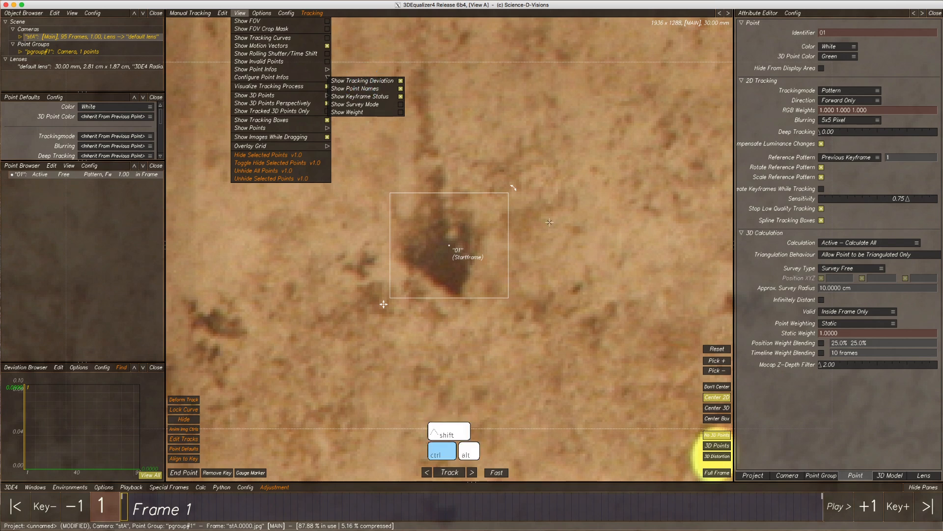
Step: Place a new tracking point on the wall beside point 01 and reshape its search area to be wider and flatter
ctrl+click(633, 265)
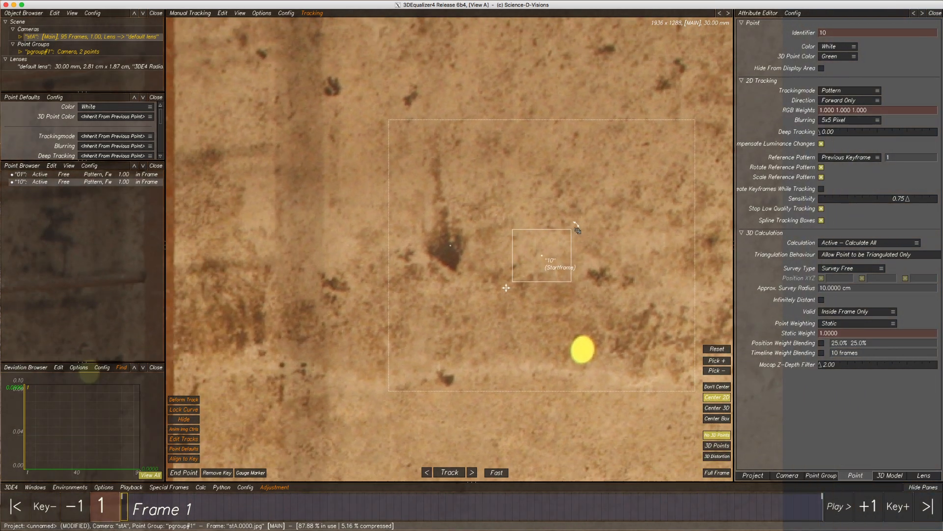
drag(388, 394, 356, 376)
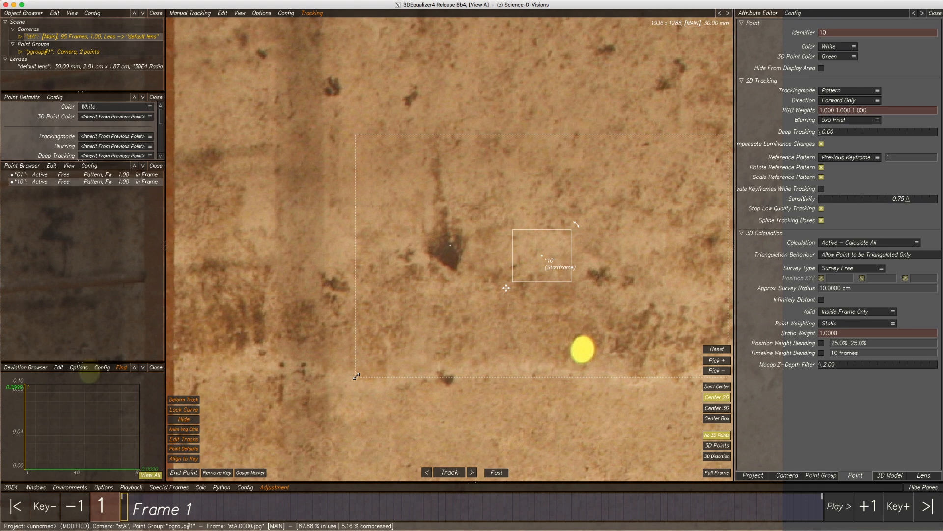
Step: Switch tracking speed to Slow, track point 10 through the shot, and return to frame 1 in full frame
click(239, 14)
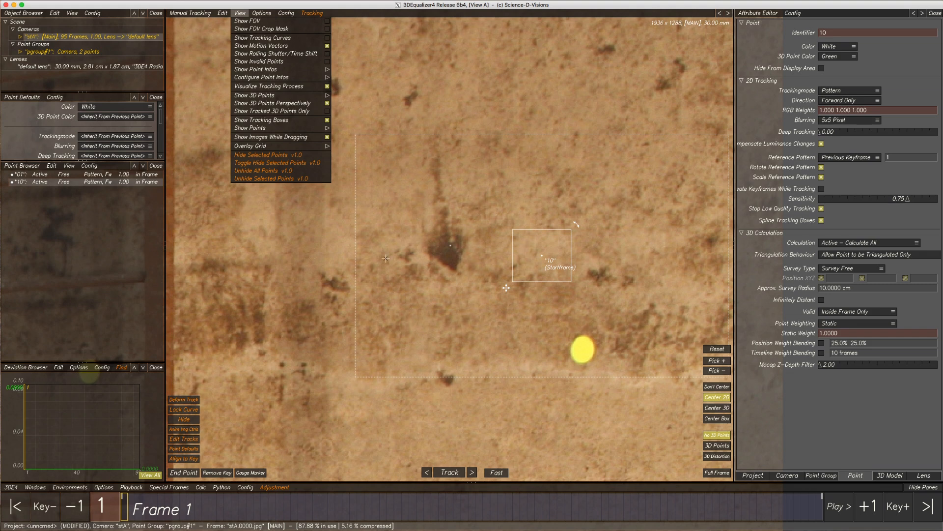
click(494, 472)
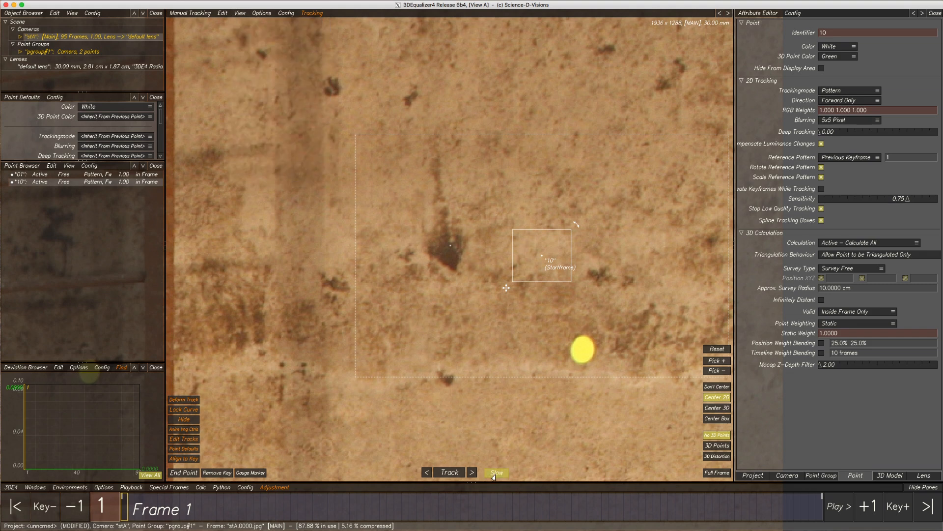
click(449, 473)
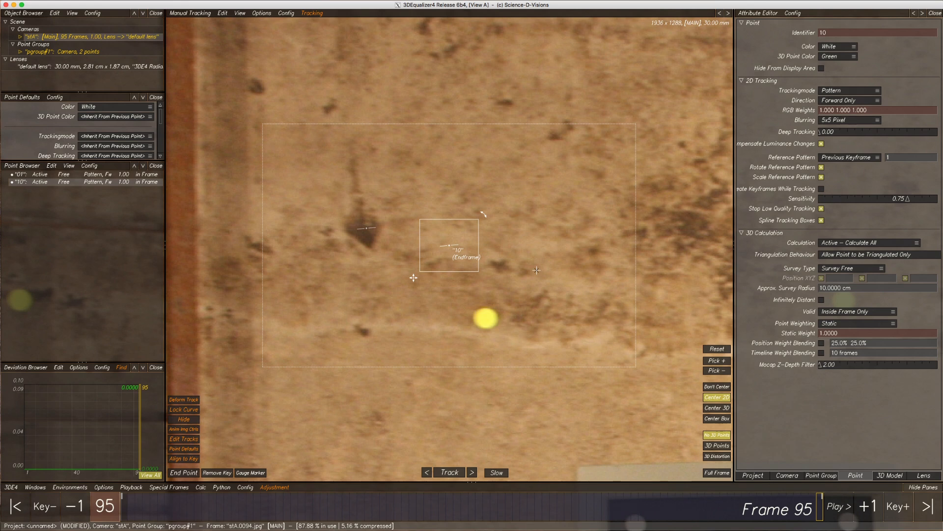
key(f)
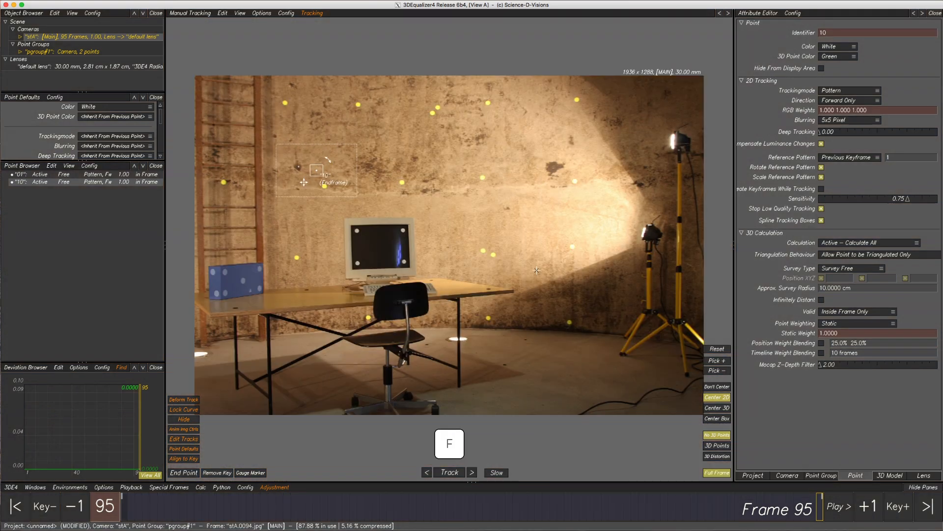
click(17, 505)
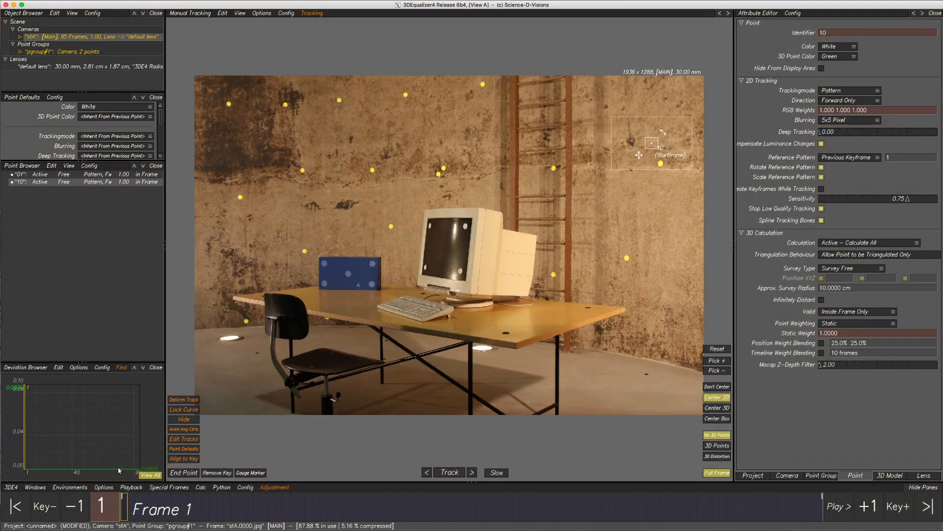
Step: Place a point on the front corner of the keyboard, track it forward, and stop the tracking partway
right_drag(425, 315, 424, 374)
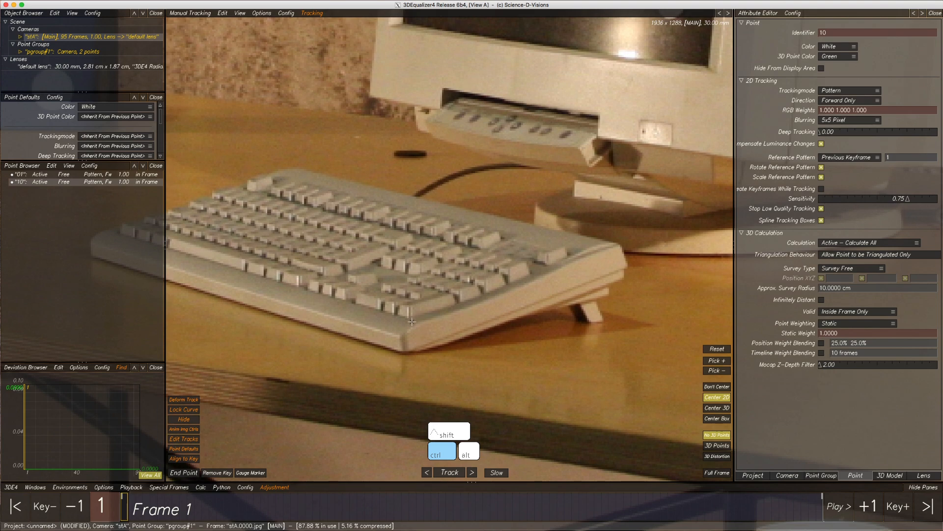
ctrl+click(411, 317)
click(449, 471)
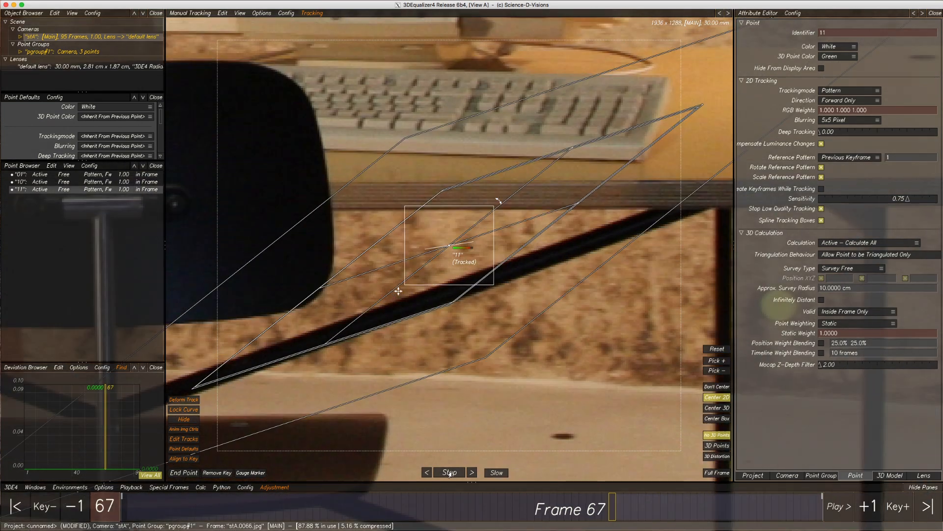
click(450, 472)
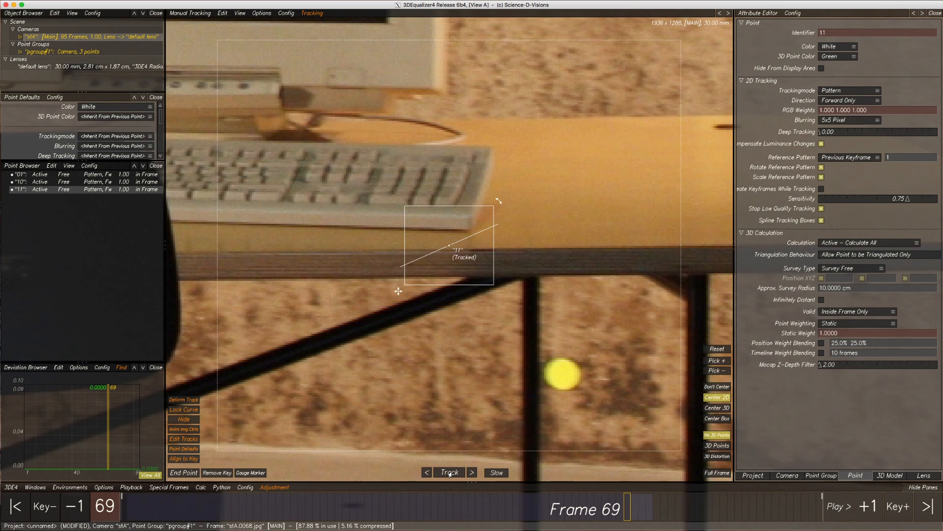
Step: Delete the keyboard corner point and return to frame 1 in full frame
key(BackSpace)
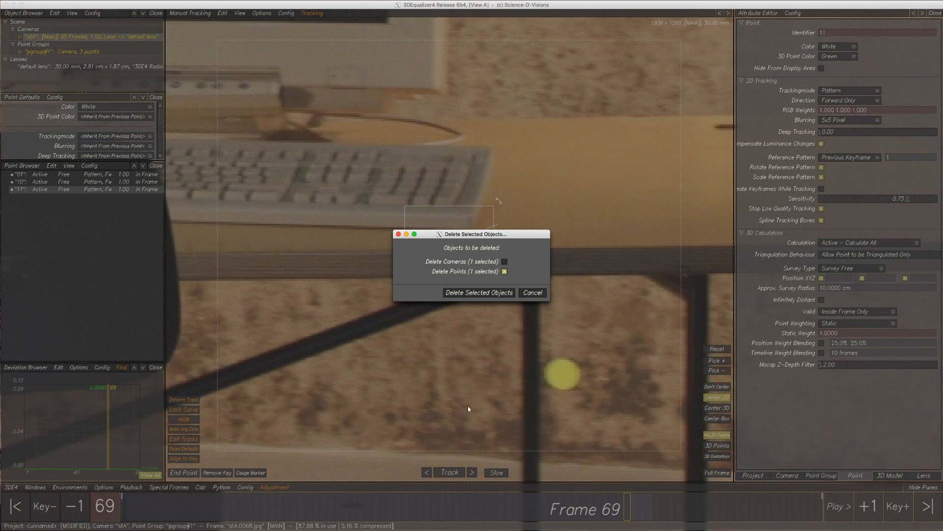
click(479, 292)
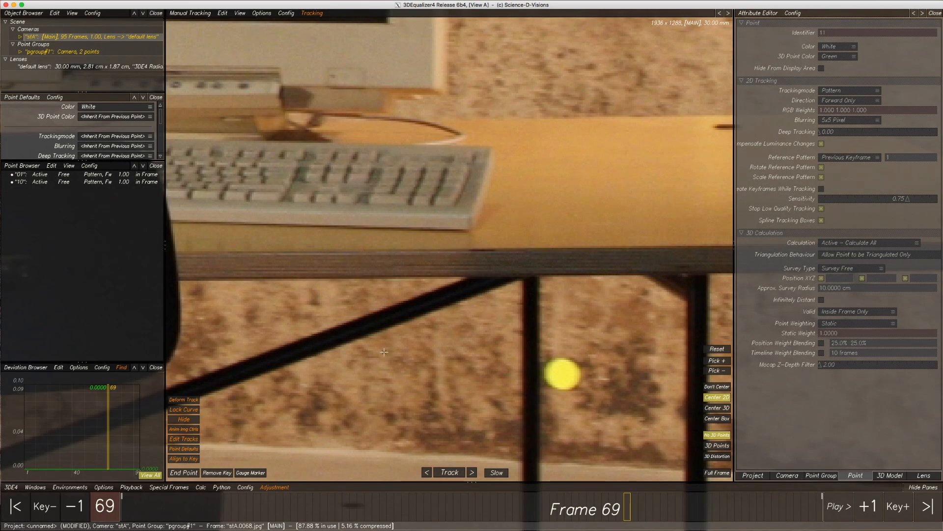
click(21, 511)
key(f)
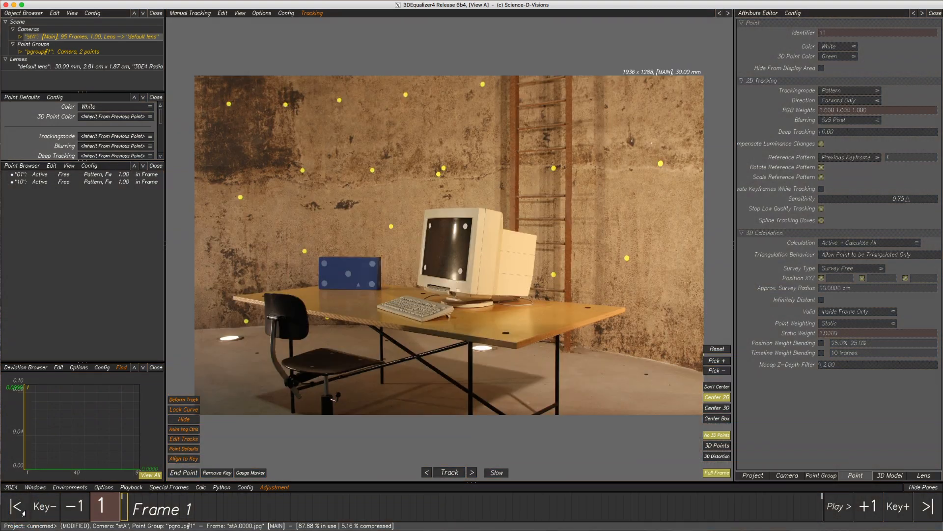
Step: Select point 01 on the wall and add survey mode and weight to the displayed point infos
drag(617, 117, 636, 148)
right_drag(633, 140, 617, 233)
middle_drag(616, 233, 459, 342)
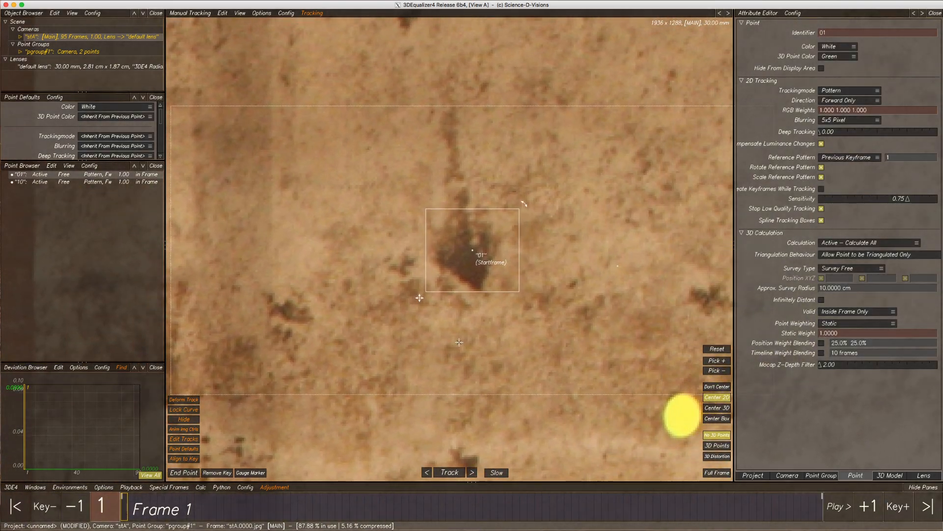
click(240, 13)
click(254, 77)
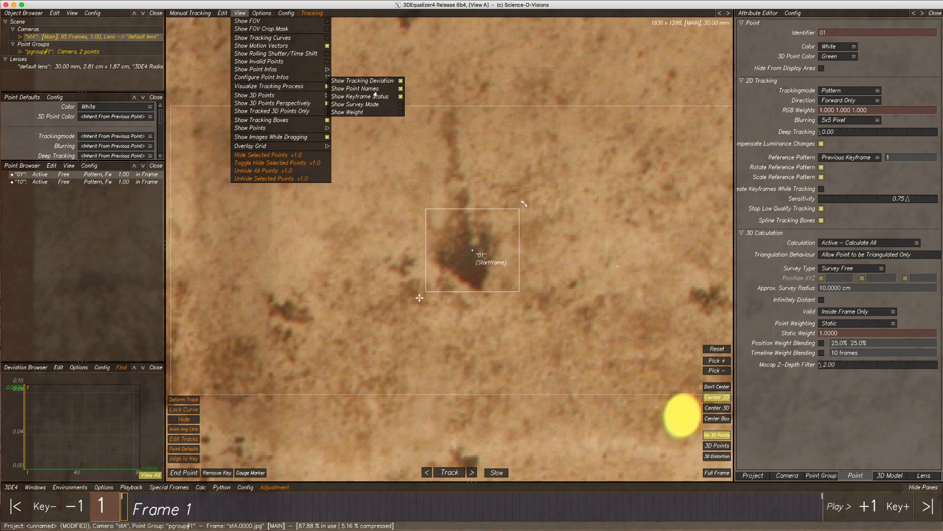
click(345, 105)
click(348, 112)
Step: Show point infos for all points, then set them to None and center the view on point 01
mouse_move(261, 71)
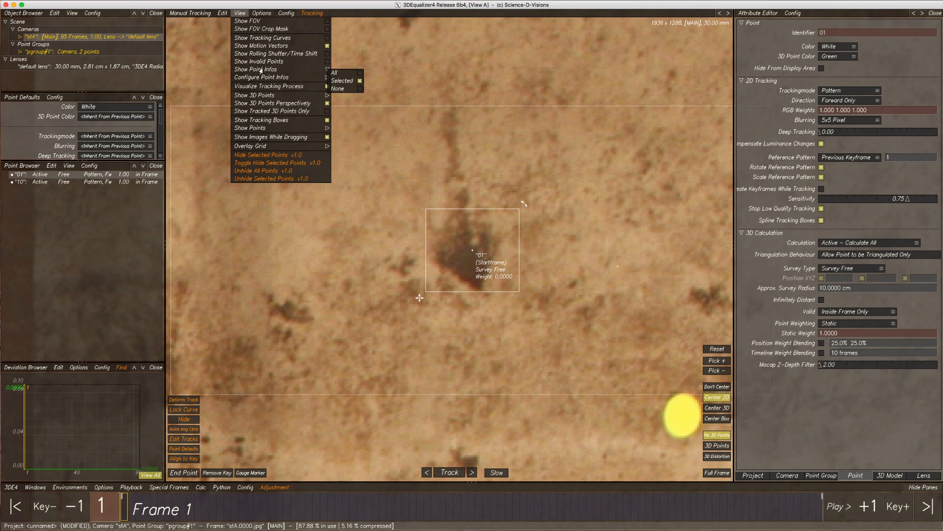
click(339, 73)
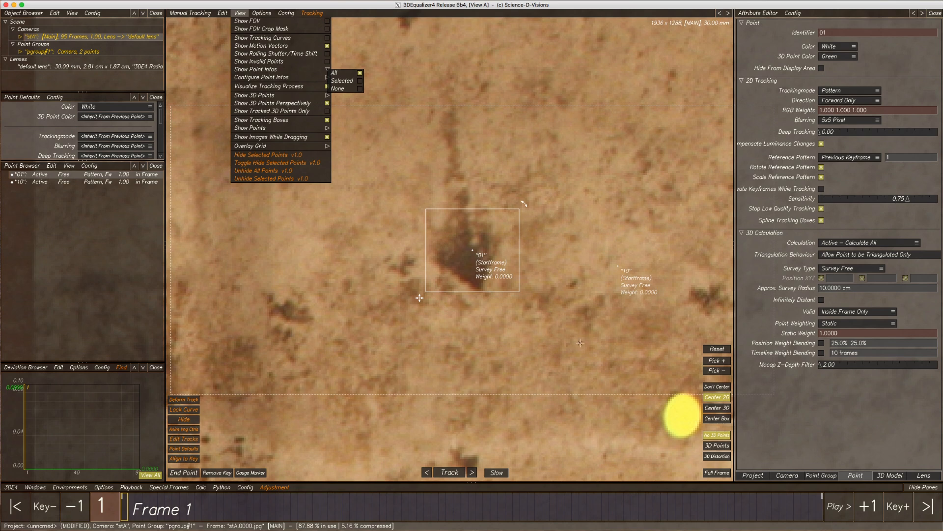
click(339, 89)
key(c)
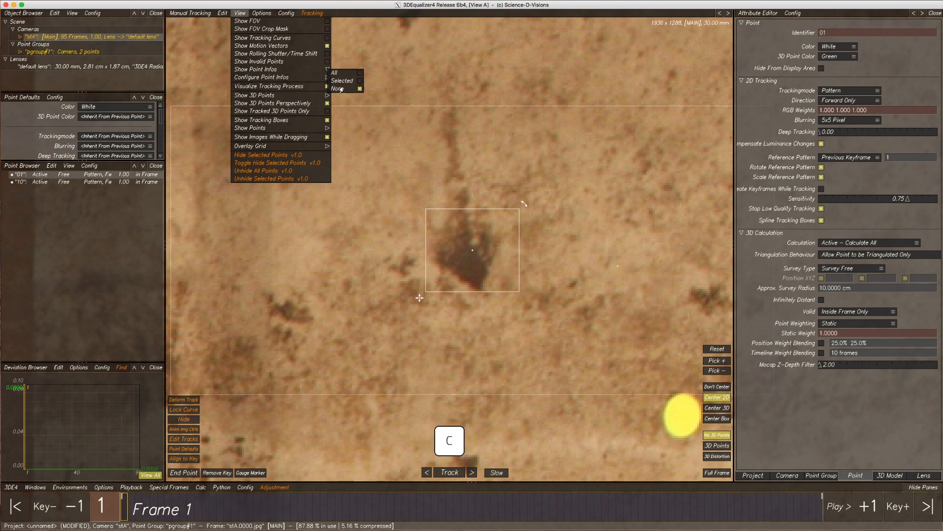
key(c)
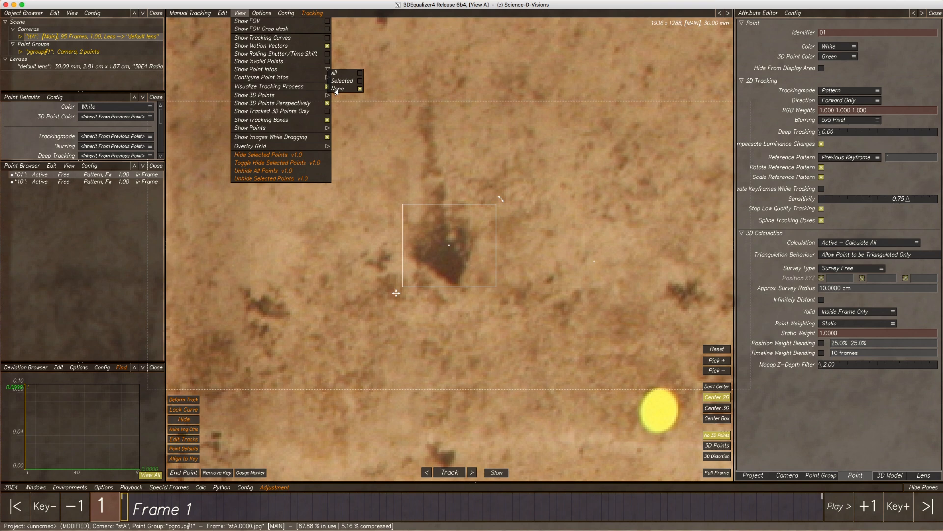
Step: Toggle the tracking boxes off and on to compare the view, leaving them hidden
click(257, 70)
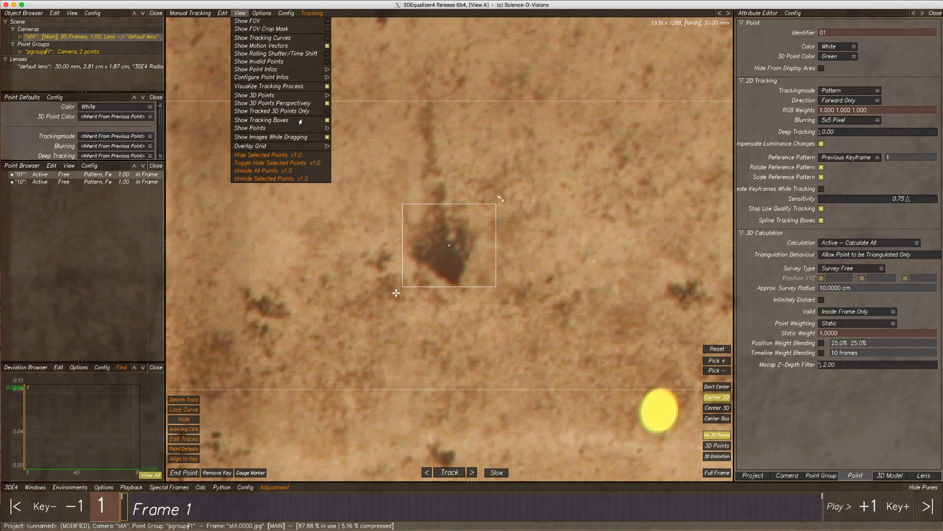
click(257, 120)
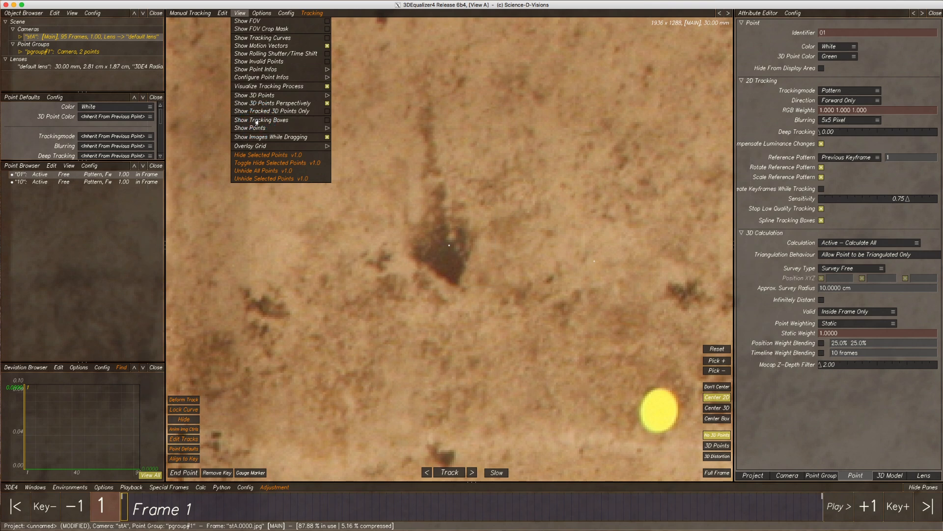
click(256, 121)
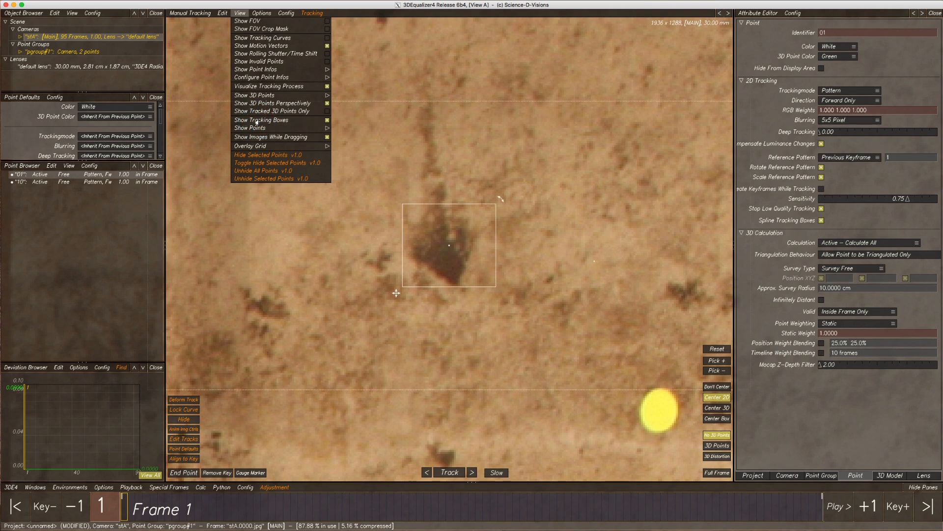
click(256, 121)
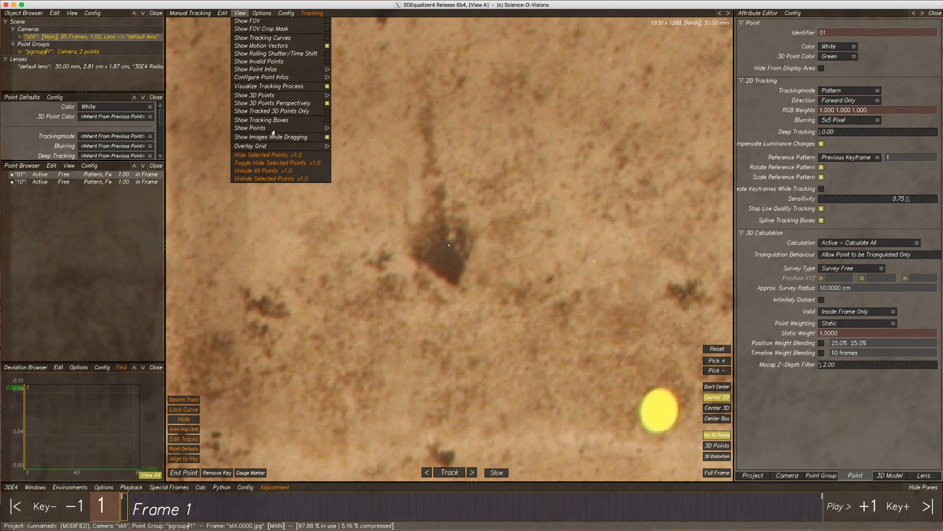
Step: Look at the Show Points choices and set point infos back to All
click(260, 128)
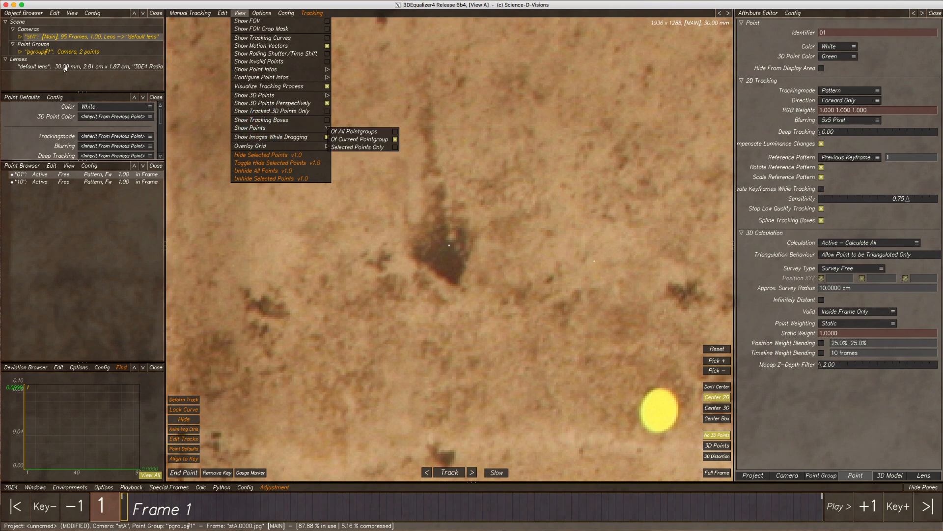
click(280, 69)
click(338, 74)
Step: Add an object point group containing one point on the wall near point 01
right_drag(58, 51, 146, 70)
right_drag(69, 59, 81, 63)
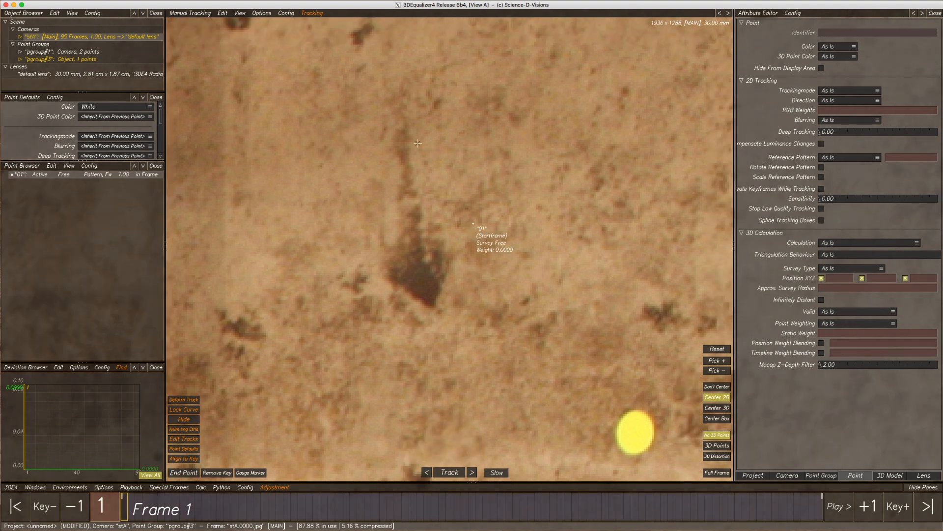
Step: Display the points of all point groups, then restrict the display to selected points only and clear the selection
click(240, 14)
click(255, 129)
click(356, 132)
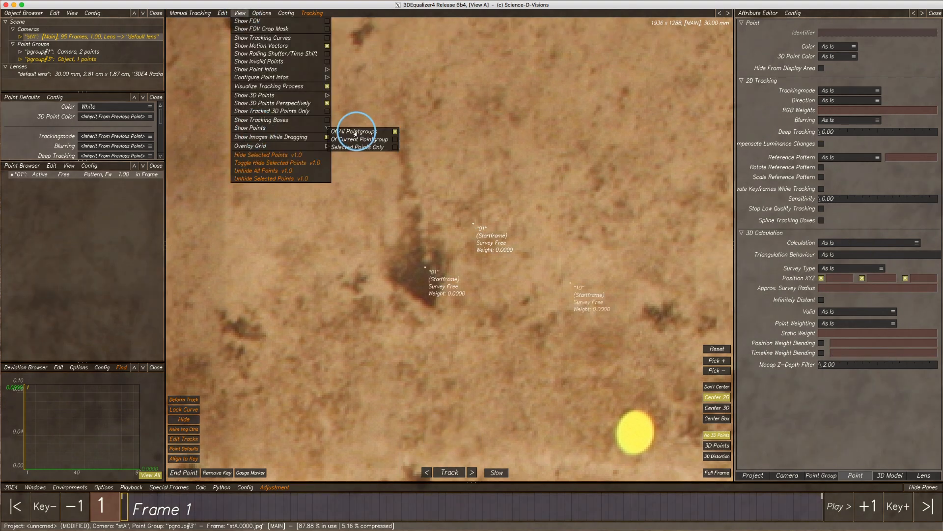
click(357, 147)
click(464, 153)
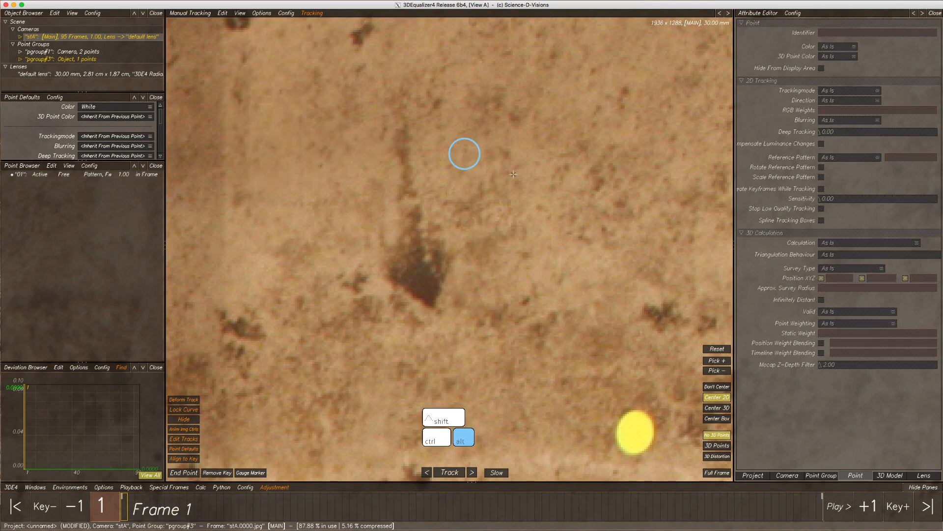
Step: Make the camera point group pgroup#1 current and select its points 10 and 01 together, viewing the full frame
click(87, 54)
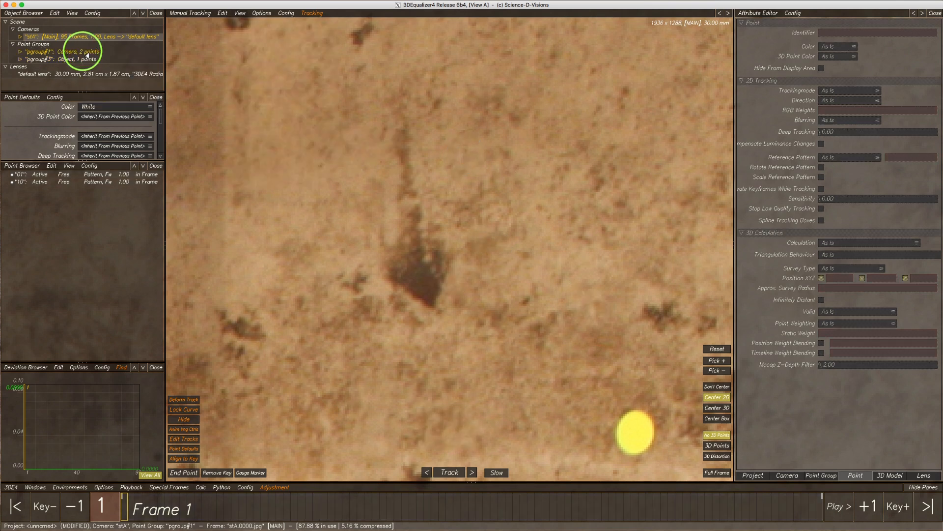
click(70, 181)
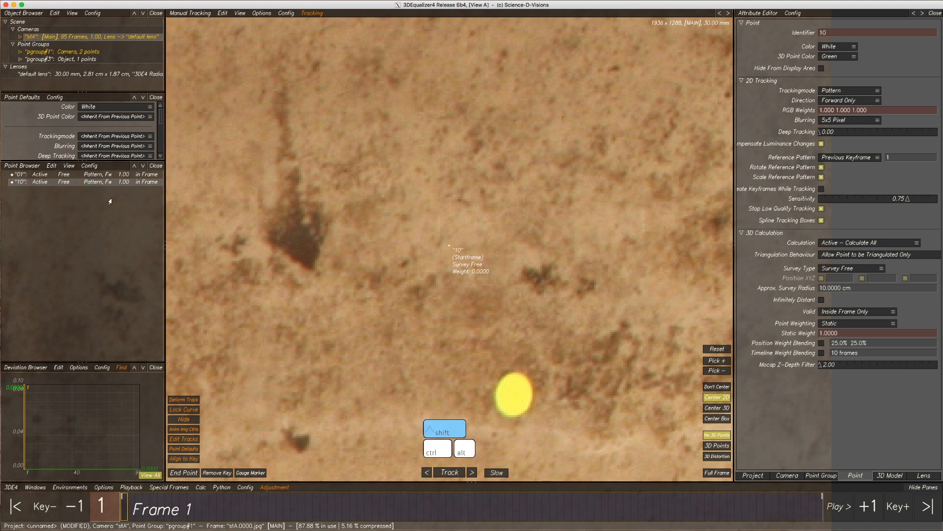
ctrl+click(64, 175)
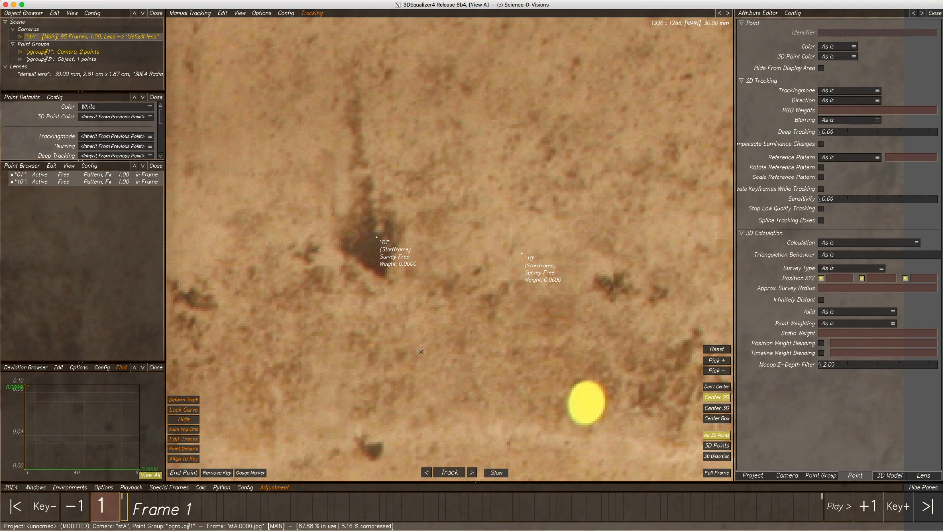
key(f)
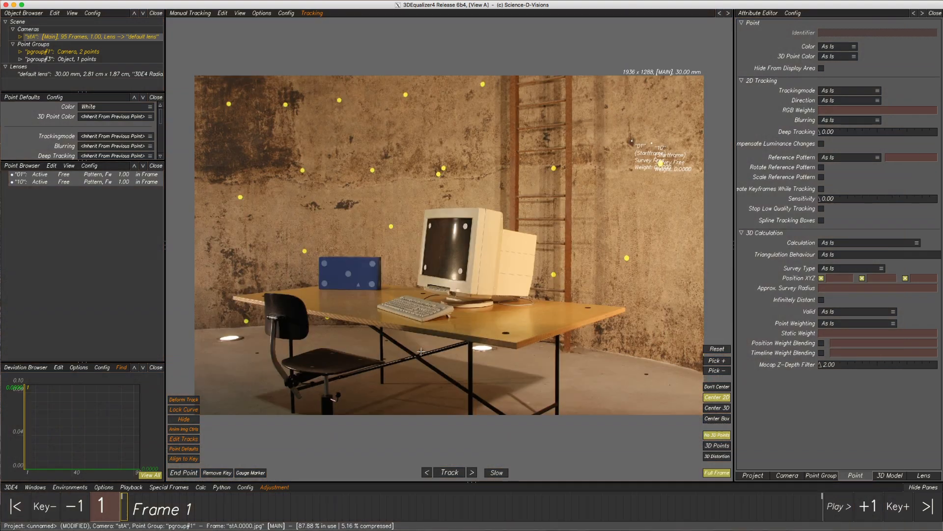